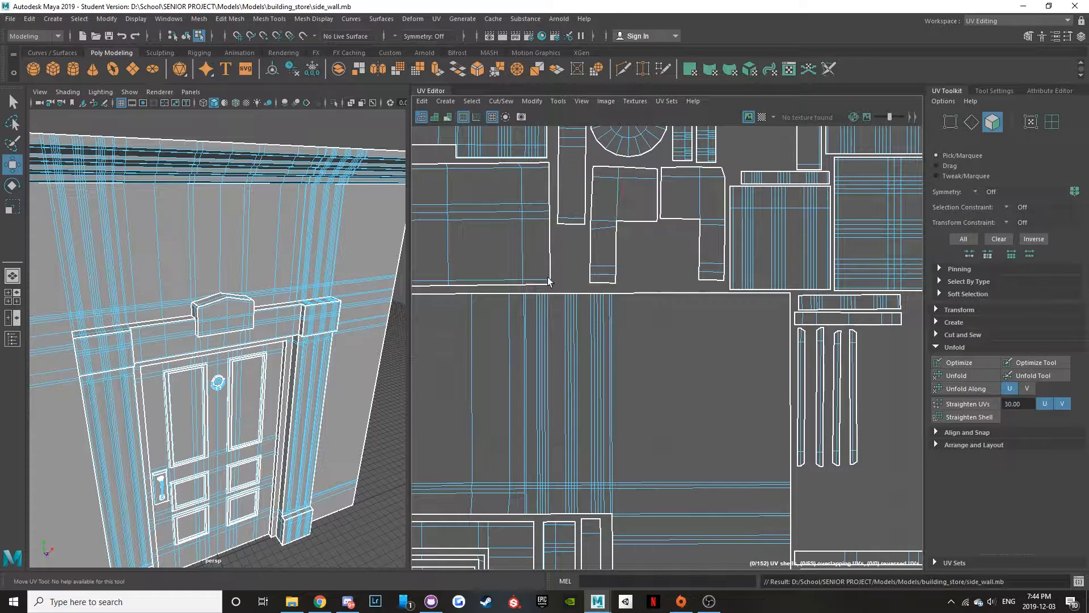
- Try to rotate the large wall UV shell that surrounds the door in the UV layout
{"action": "scroll", "coordinate": [603, 359], "scroll_direction": "down", "scroll_amount": 5}
{"action": "scroll", "coordinate": [594, 472], "scroll_direction": "up", "scroll_amount": 3}
{"action": "scroll", "coordinate": [614, 400], "scroll_direction": "down", "scroll_amount": 3}
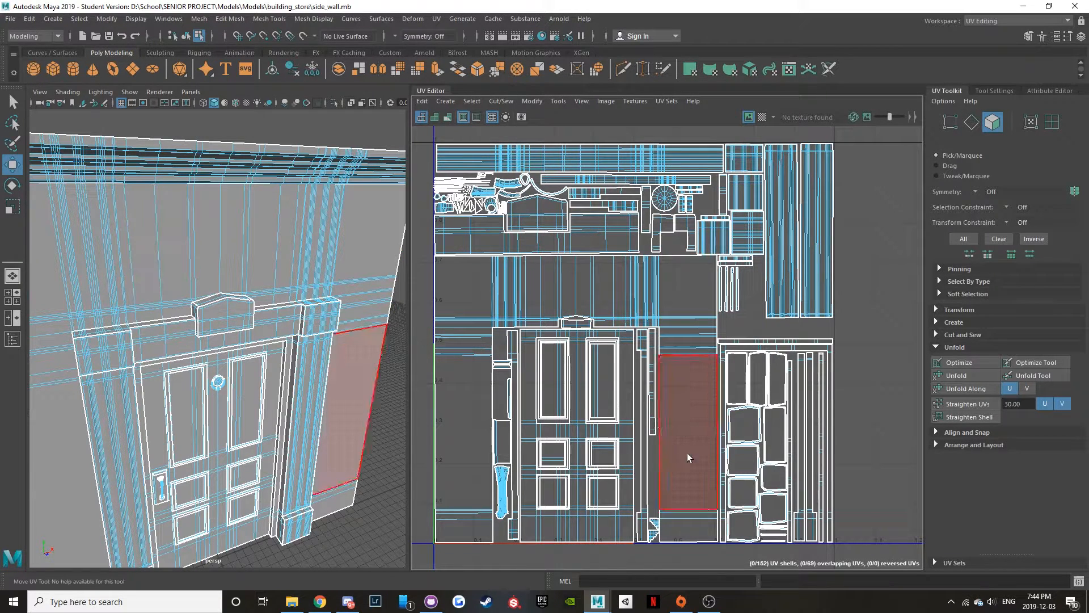
{"action": "left_click_drag", "start_coordinate": [366, 334], "coordinate": [280, 354], "text": "alt"}
{"action": "scroll", "coordinate": [280, 356], "scroll_direction": "down", "scroll_amount": 5}
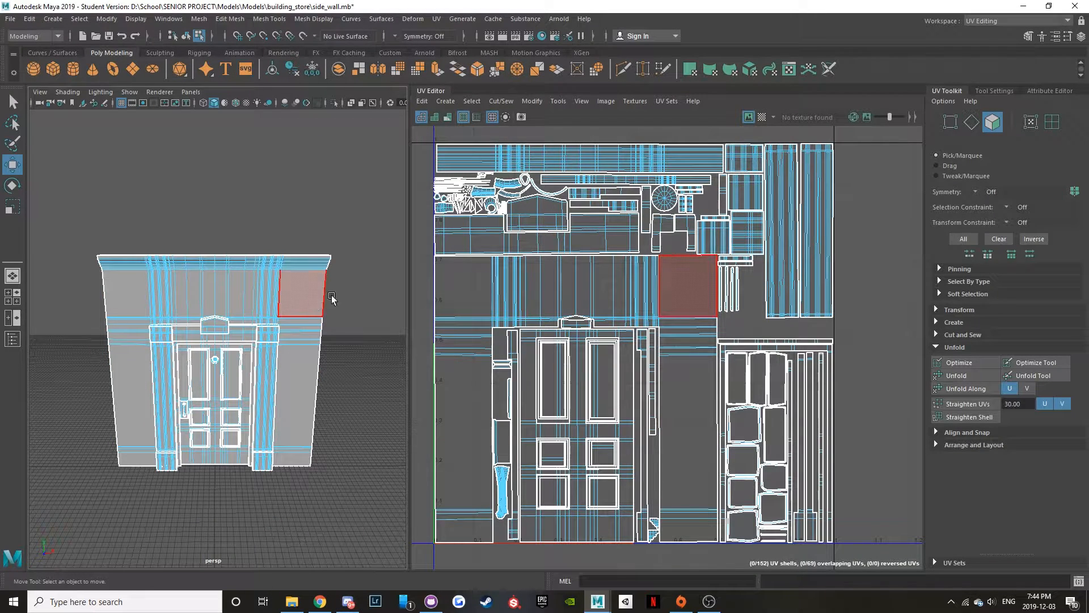
{"action": "left_click", "coordinate": [509, 297]}
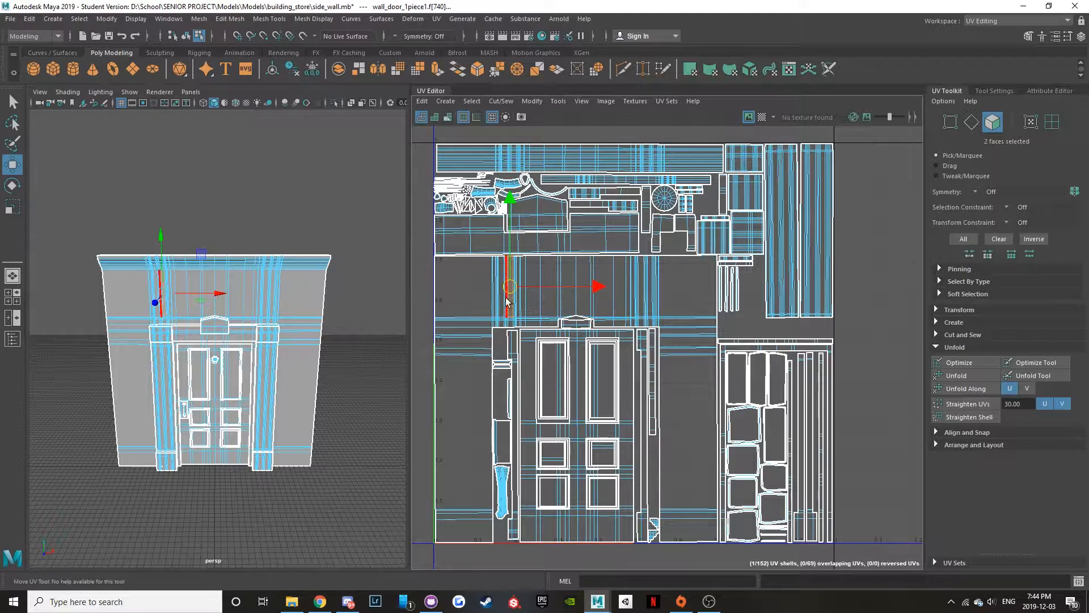
{"action": "double_click", "coordinate": [503, 298]}
{"action": "key", "text": "e"}
{"action": "left_click_drag", "start_coordinate": [657, 392], "coordinate": [652, 417]}
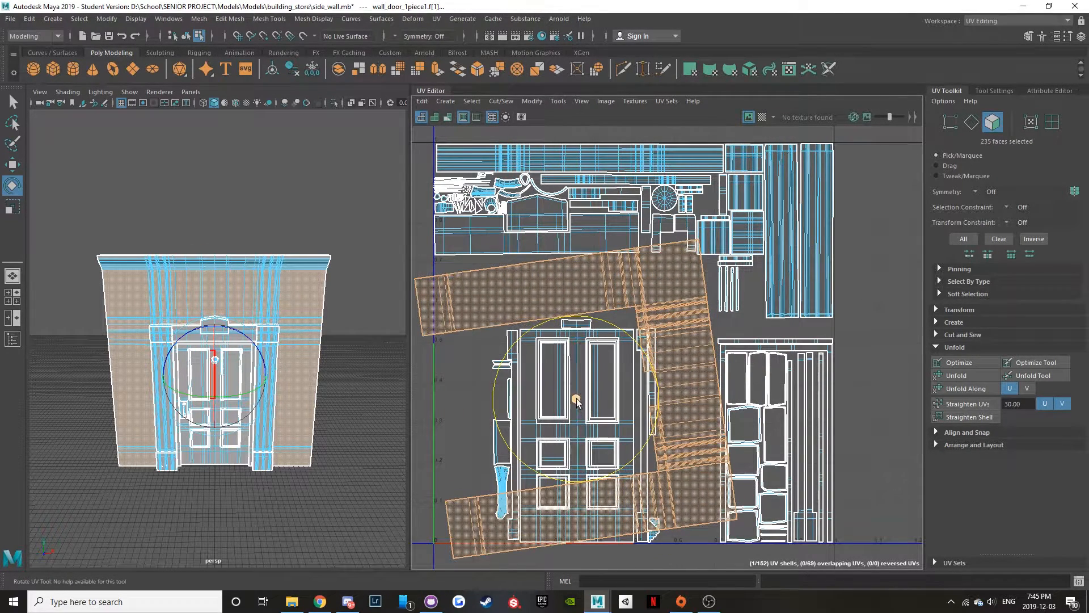
{"action": "key", "text": "ctrl+z"}
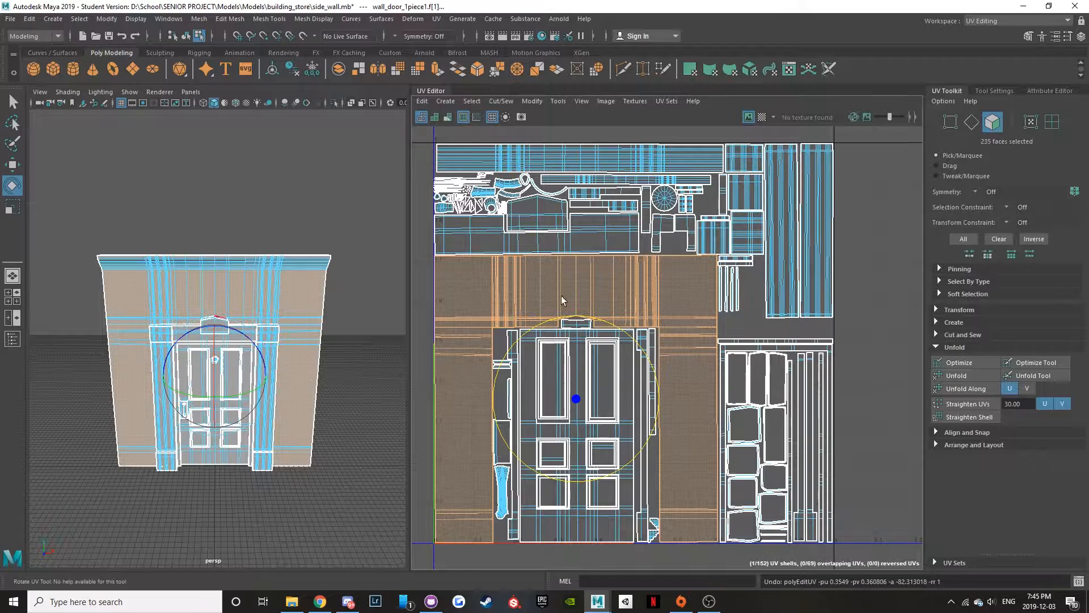
{"action": "left_click", "coordinate": [423, 301]}
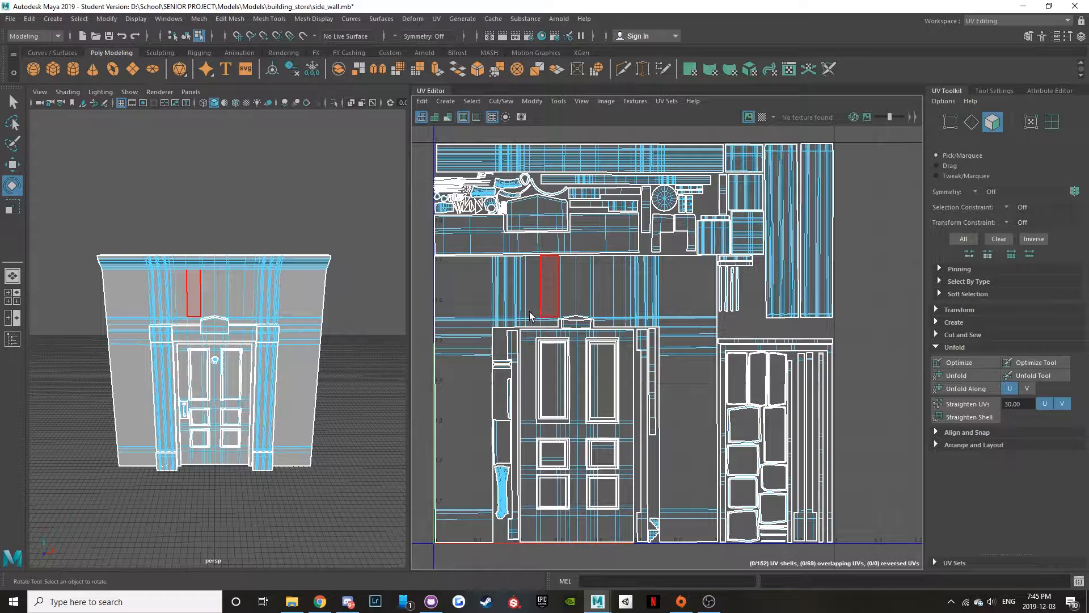
- Save the scene and switch to the Maya Classic workspace
{"action": "key", "text": "ctrl+s"}
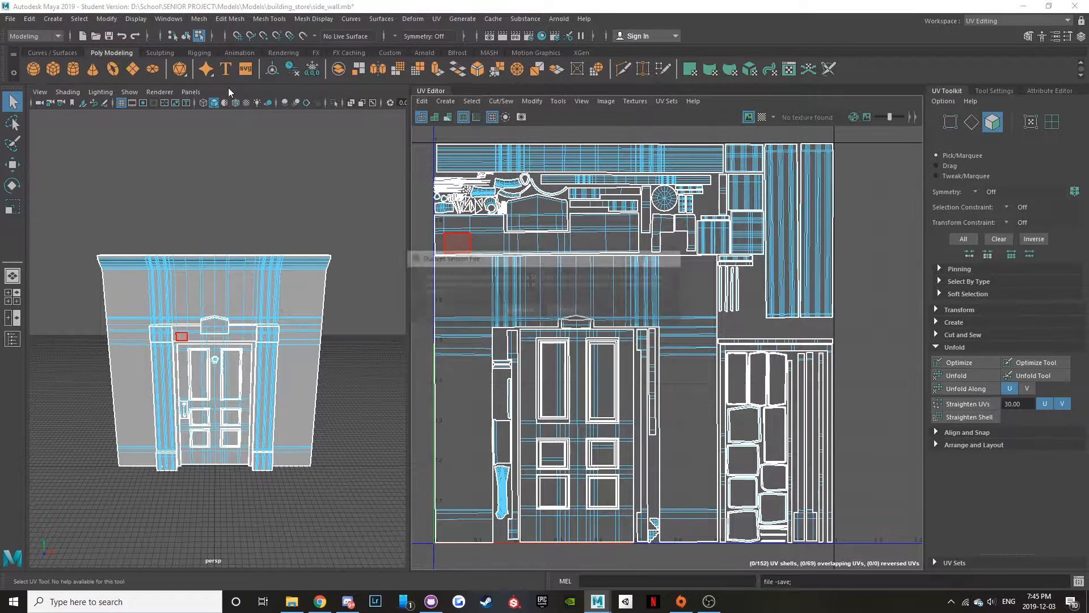
{"action": "left_click", "coordinate": [499, 312]}
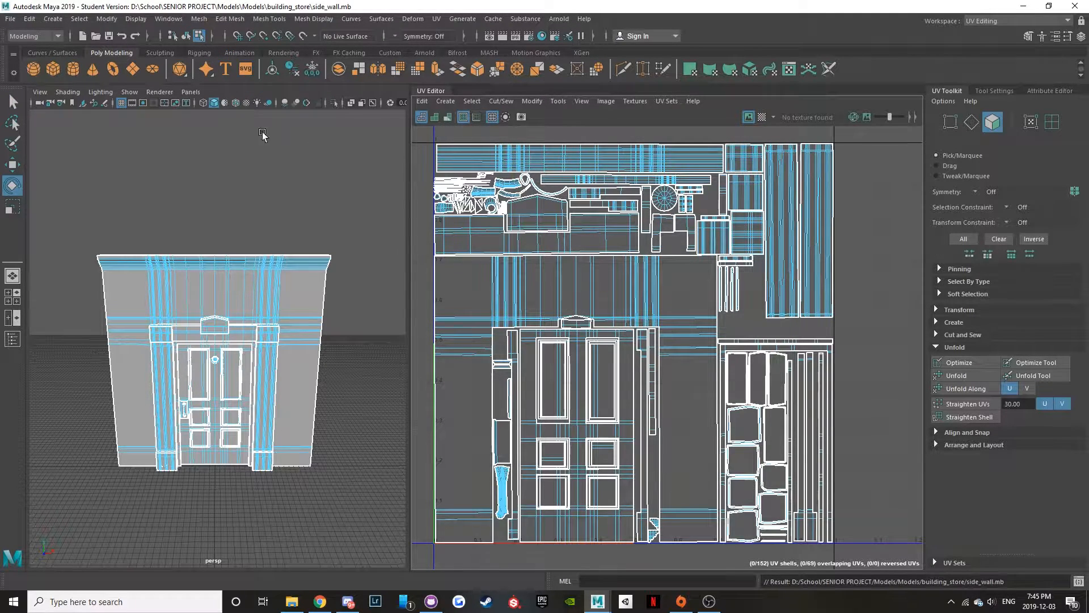
{"action": "left_click", "coordinate": [1040, 21]}
{"action": "left_click", "coordinate": [1029, 28]}
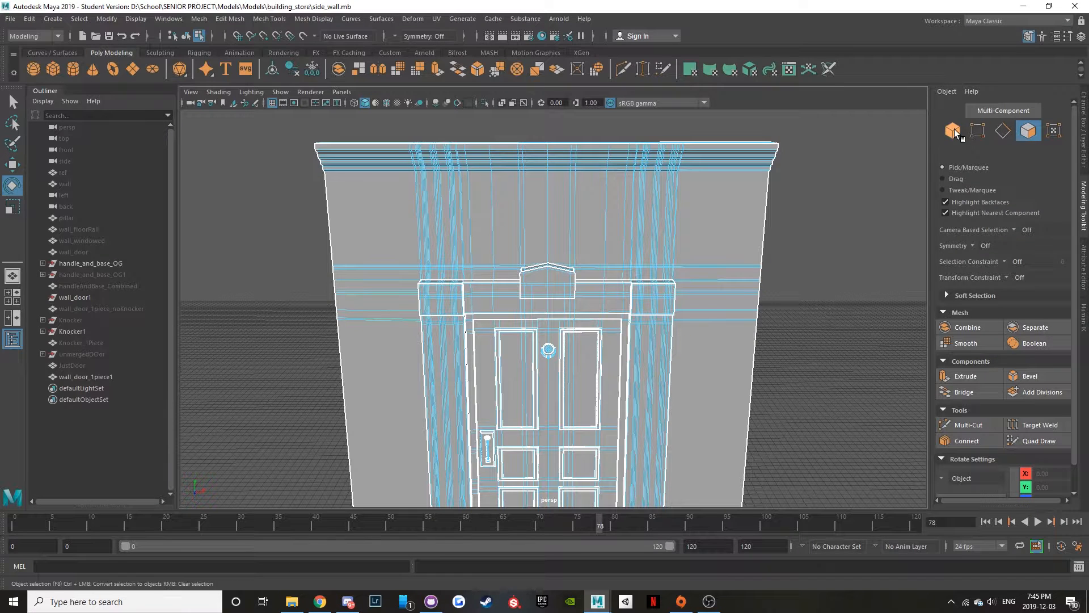
- Select the wall_door_1piece1 object and set its export selection options to the FBX export file type
{"action": "left_click", "coordinate": [954, 128]}
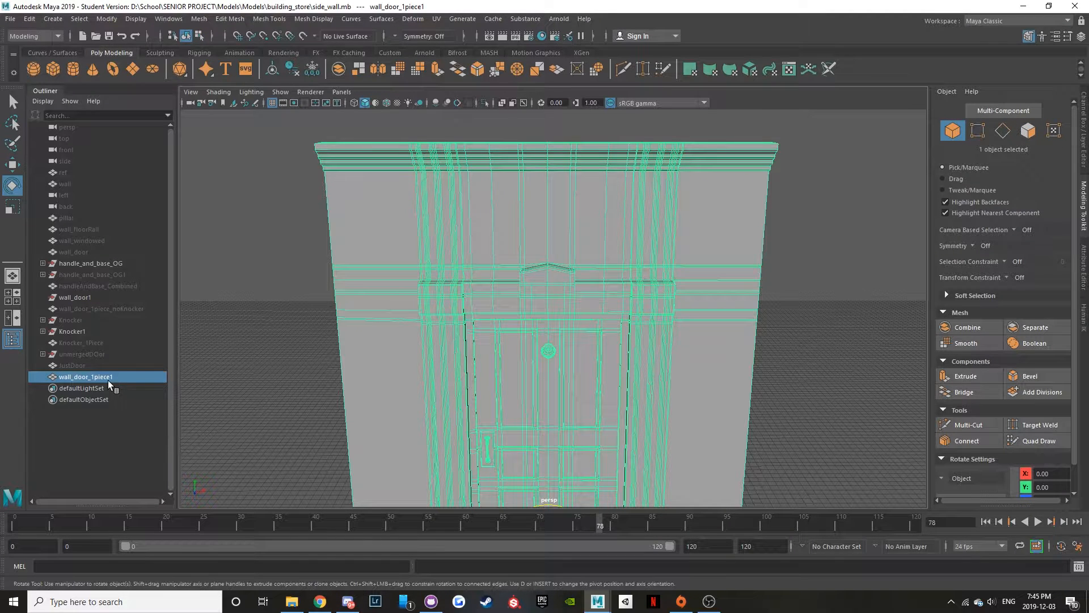
{"action": "left_click", "coordinate": [10, 19]}
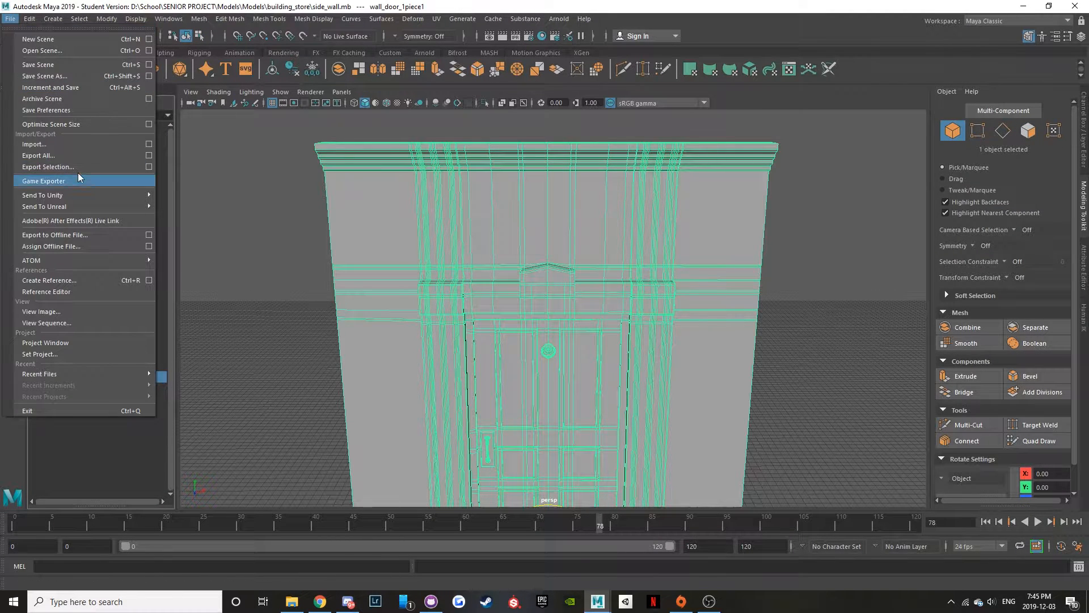
{"action": "left_click", "coordinate": [148, 166]}
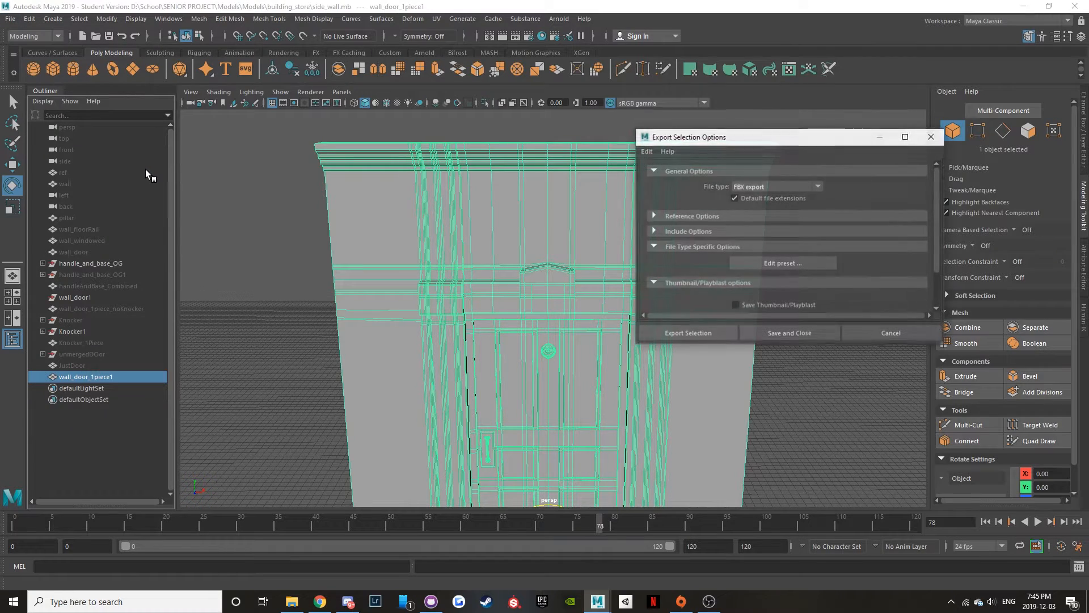
{"action": "left_click", "coordinate": [783, 187]}
{"action": "scroll", "coordinate": [783, 187], "scroll_direction": "up", "scroll_amount": 3}
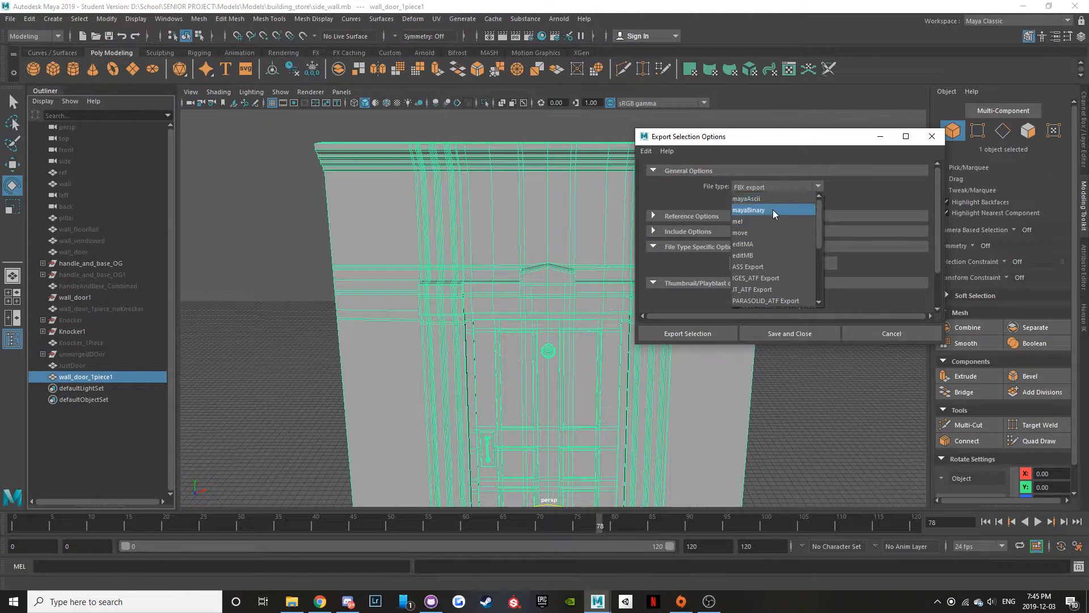
{"action": "scroll", "coordinate": [780, 238], "scroll_direction": "down", "scroll_amount": 3}
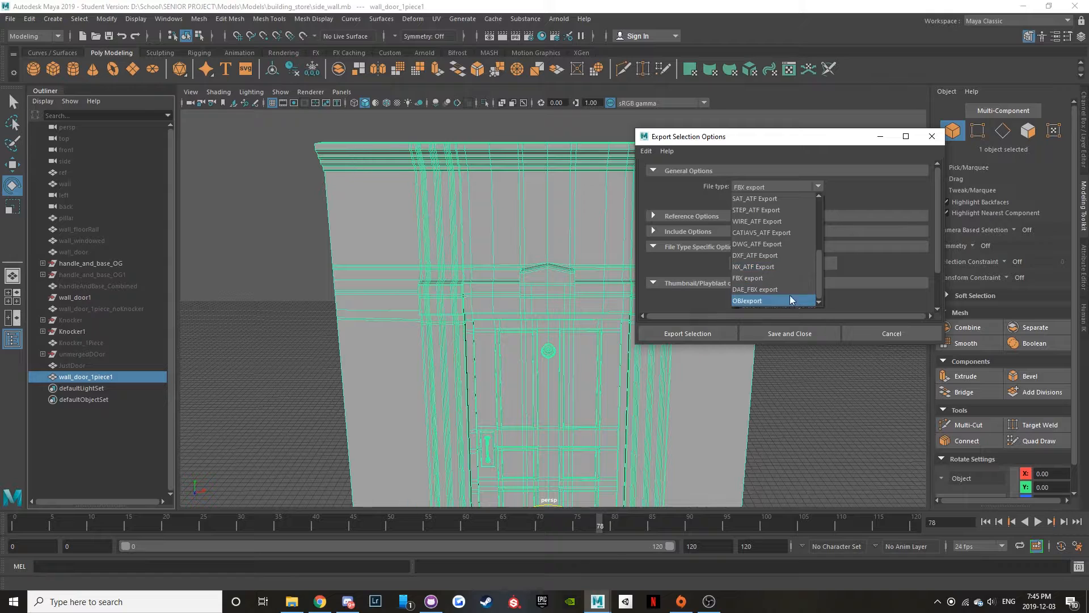
{"action": "left_click", "coordinate": [779, 277]}
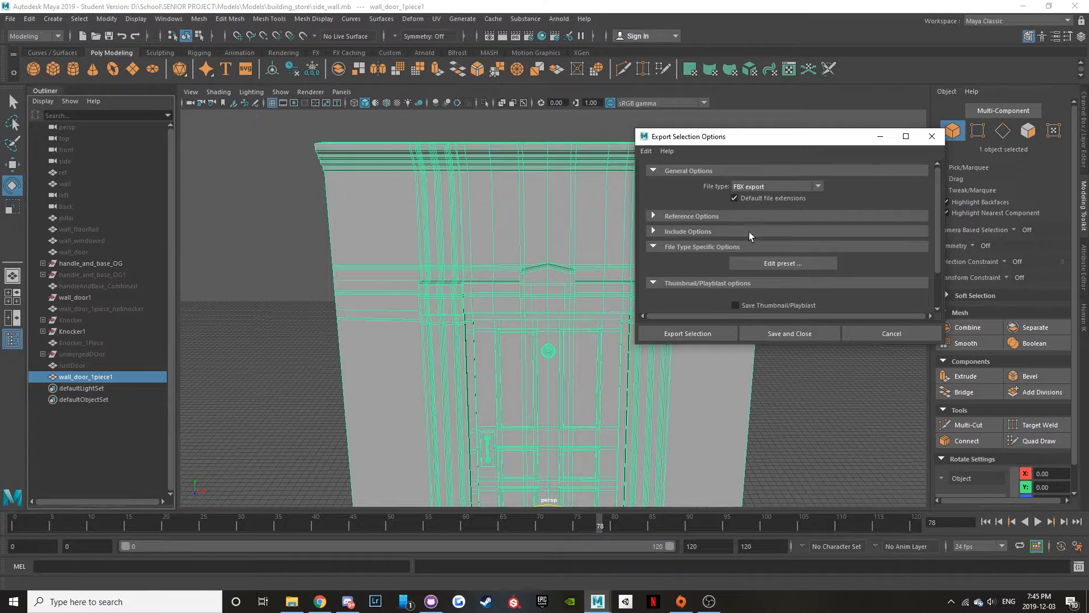
- Start the selection export and browse to D:\School\SENIOR PROJECT\Models\Models\building_store\side_wall_door as the destination folder
{"action": "left_click", "coordinate": [716, 335]}
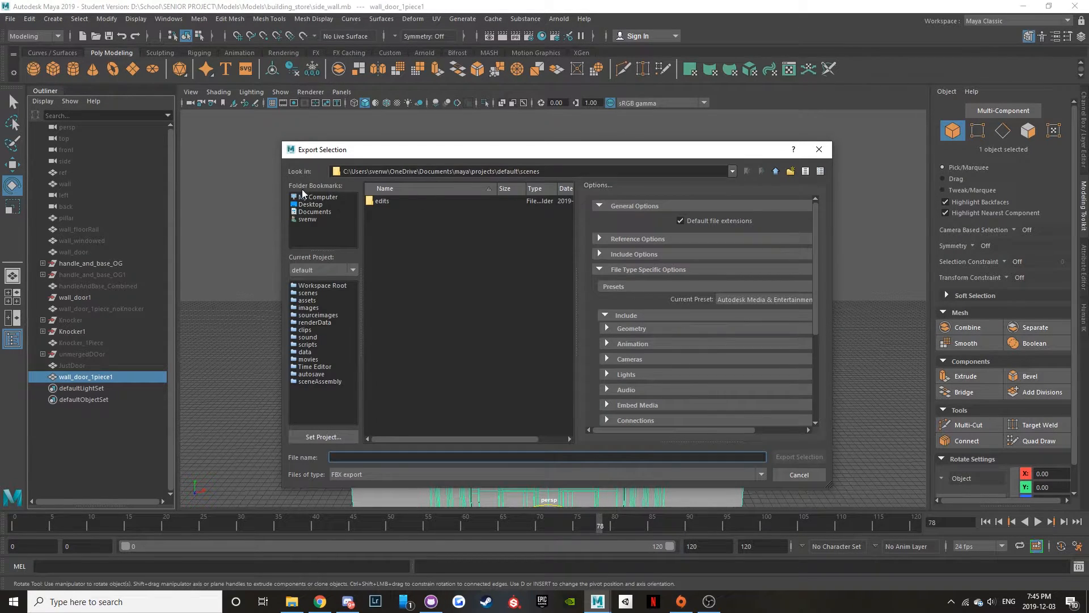
{"action": "left_click", "coordinate": [310, 204]}
{"action": "double_click", "coordinate": [385, 201]}
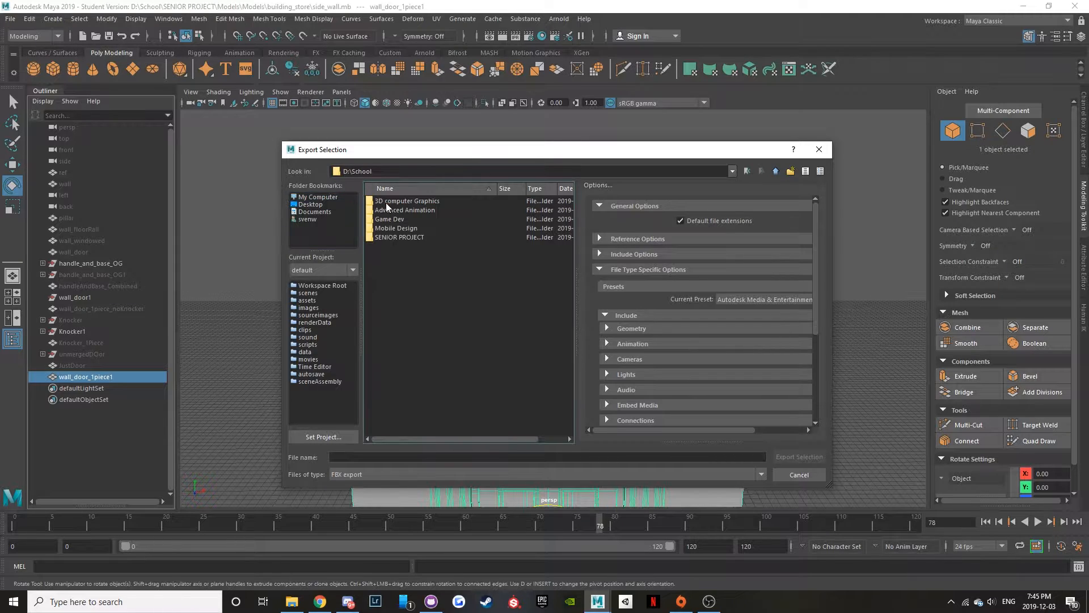
{"action": "double_click", "coordinate": [409, 230]}
{"action": "left_click", "coordinate": [397, 221]}
{"action": "double_click", "coordinate": [397, 221]}
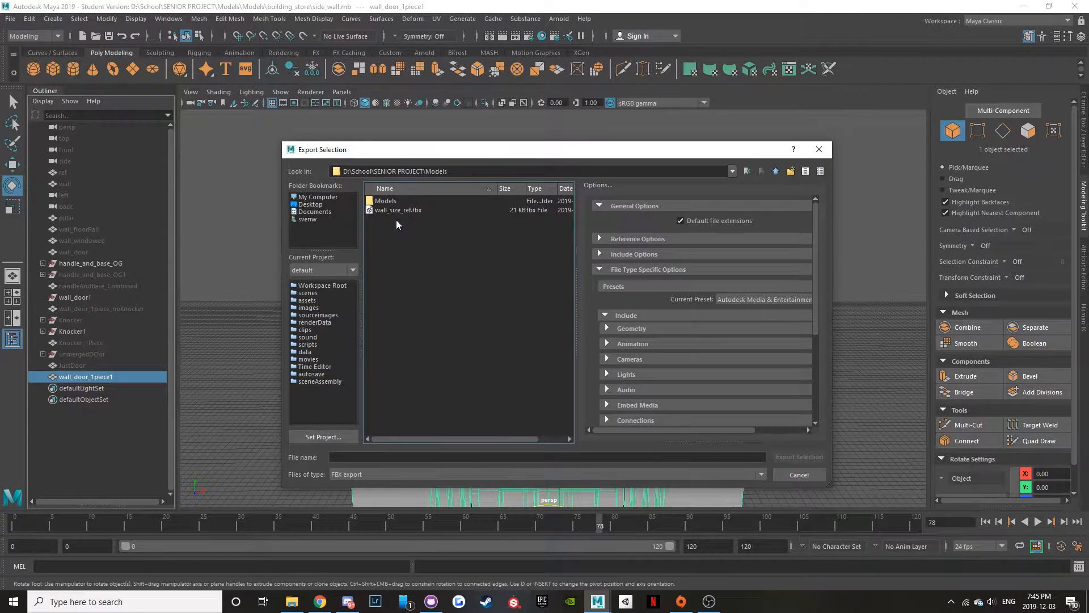
{"action": "double_click", "coordinate": [400, 201]}
{"action": "double_click", "coordinate": [405, 201]}
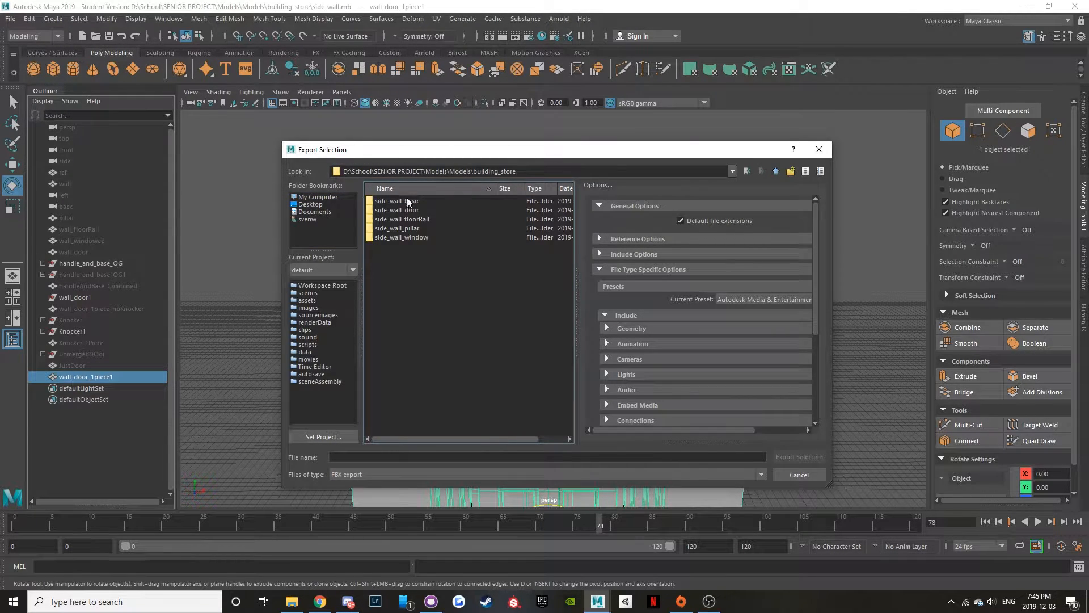
{"action": "double_click", "coordinate": [427, 209]}
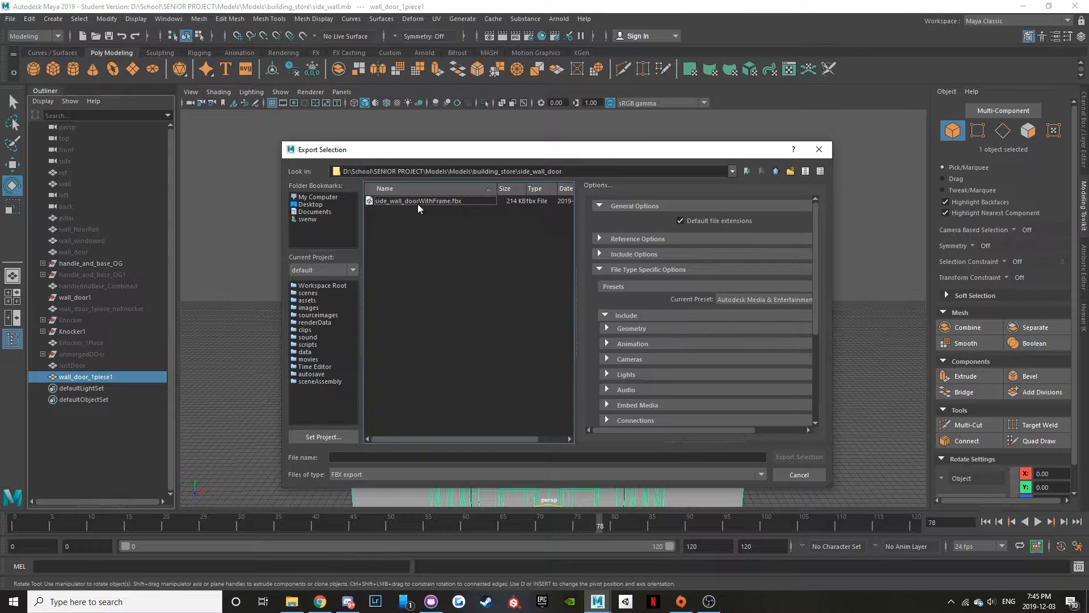
- Export the selected door wall over the existing side_wall_doorWithFrame.fbx file
{"action": "left_click", "coordinate": [417, 202]}
{"action": "left_click", "coordinate": [796, 457]}
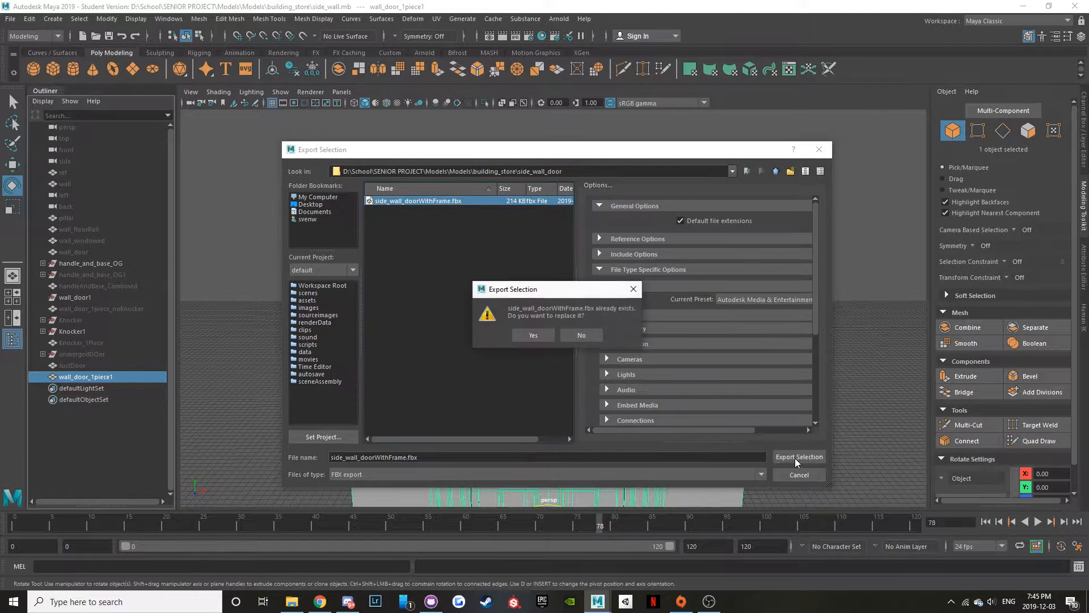
{"action": "left_click", "coordinate": [543, 337]}
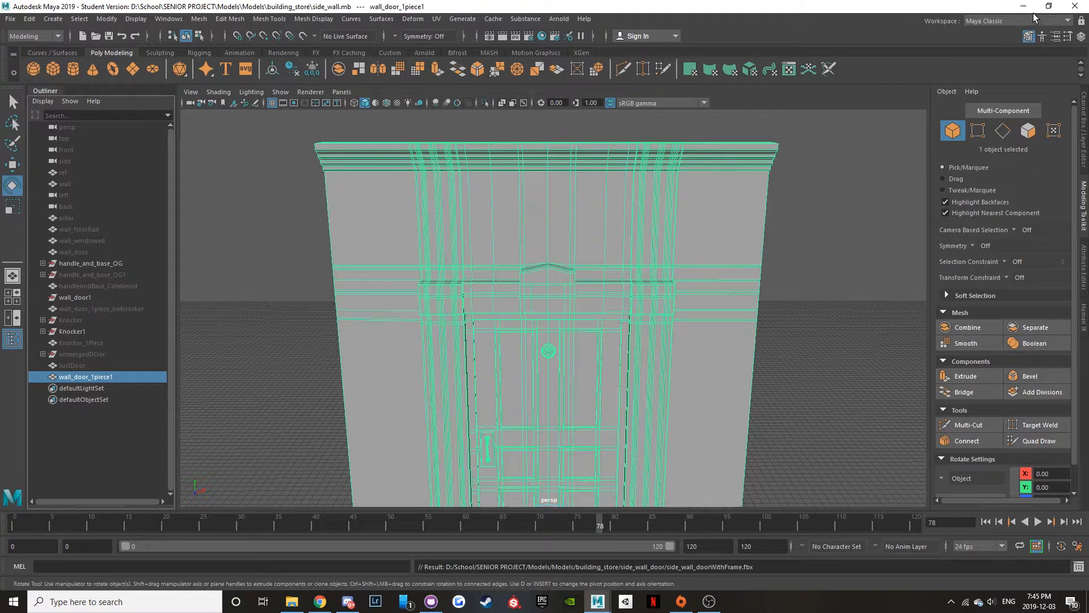
- Launch Substance Painter, continue past the TDR configuration warning and close the welcome window
{"action": "left_click", "coordinate": [517, 605]}
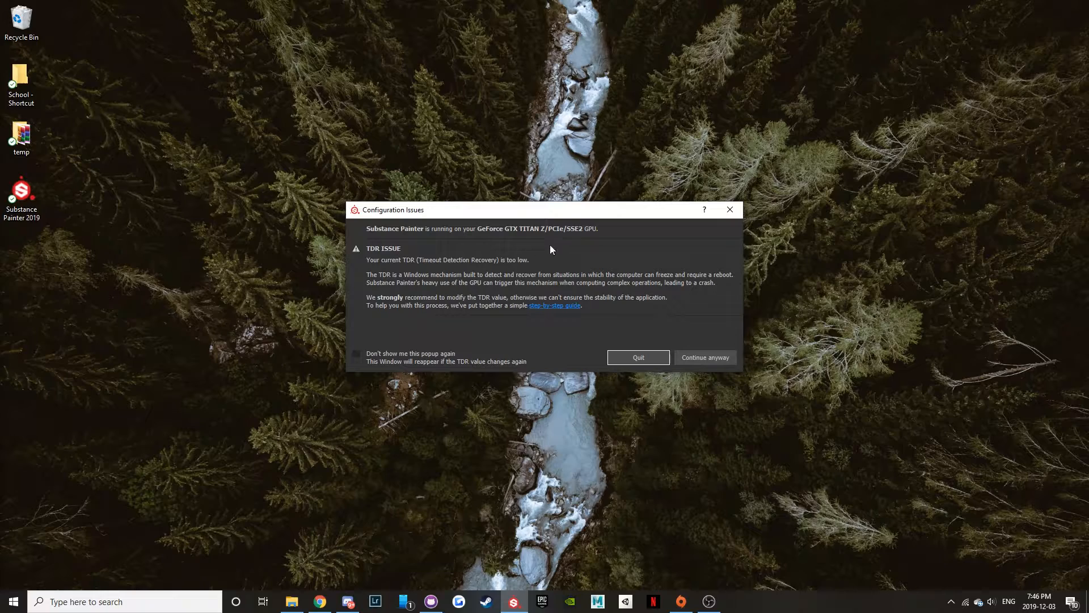
{"action": "left_click", "coordinate": [712, 355]}
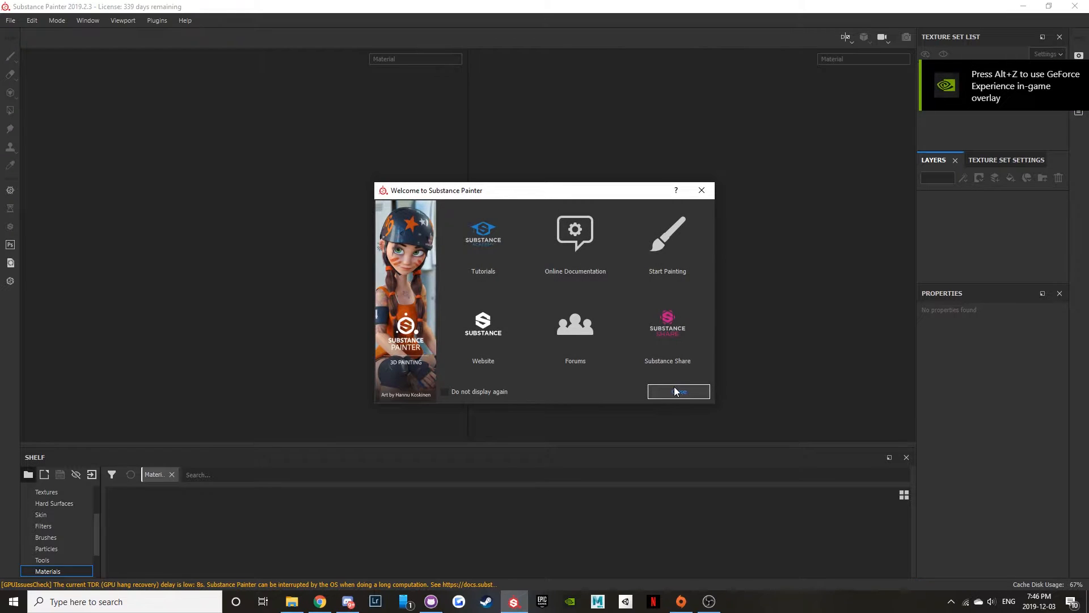
{"action": "left_click", "coordinate": [675, 392]}
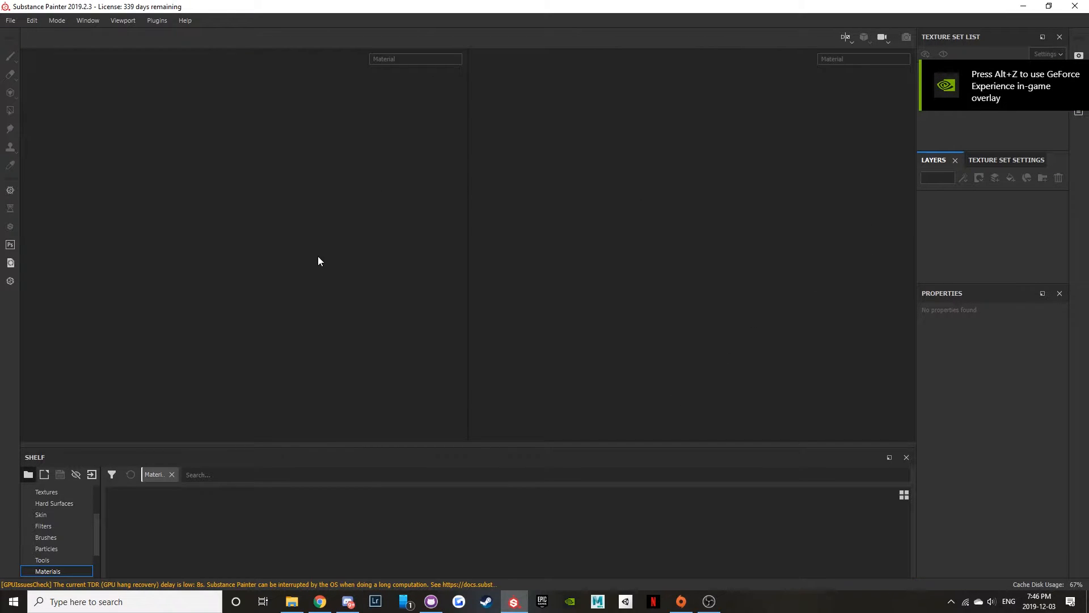
- Look through the shelf's materials and smart materials
{"action": "scroll", "coordinate": [146, 542], "scroll_direction": "down", "scroll_amount": 3}
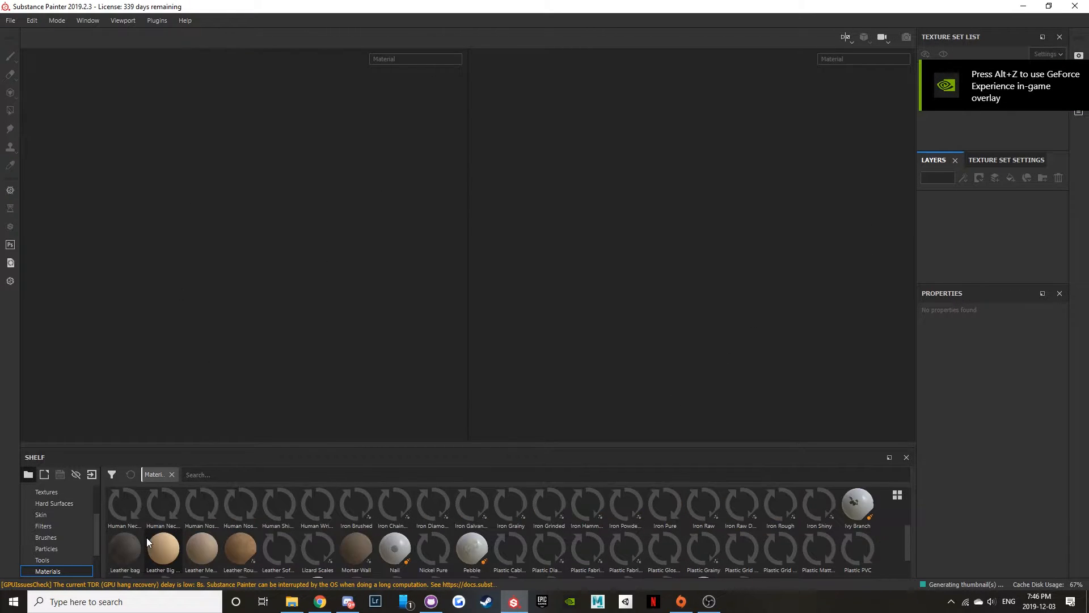
{"action": "scroll", "coordinate": [170, 531], "scroll_direction": "down", "scroll_amount": 2}
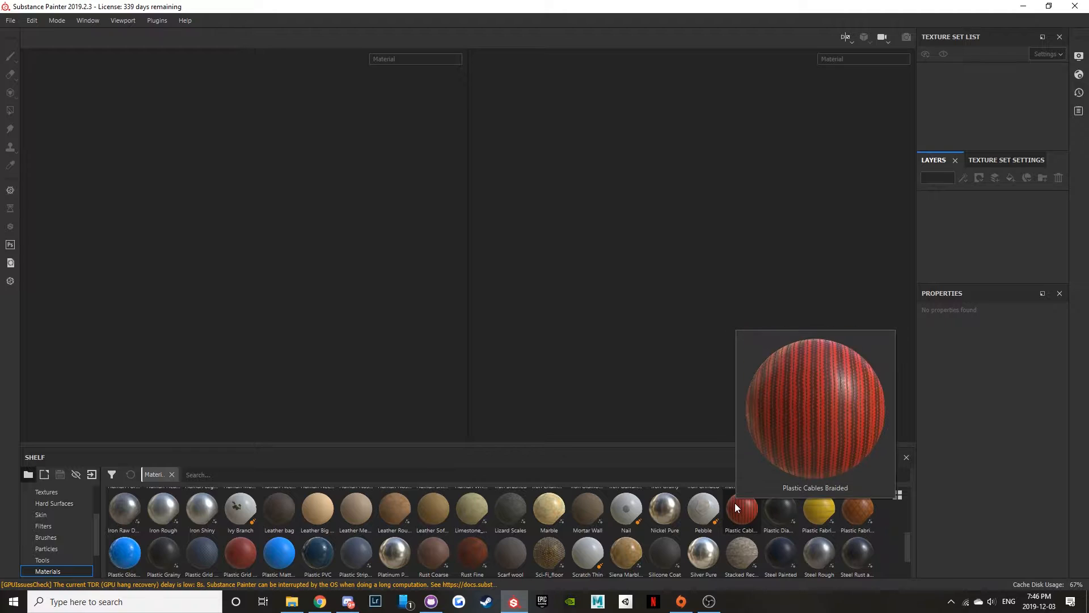
{"action": "left_click", "coordinate": [11, 20]}
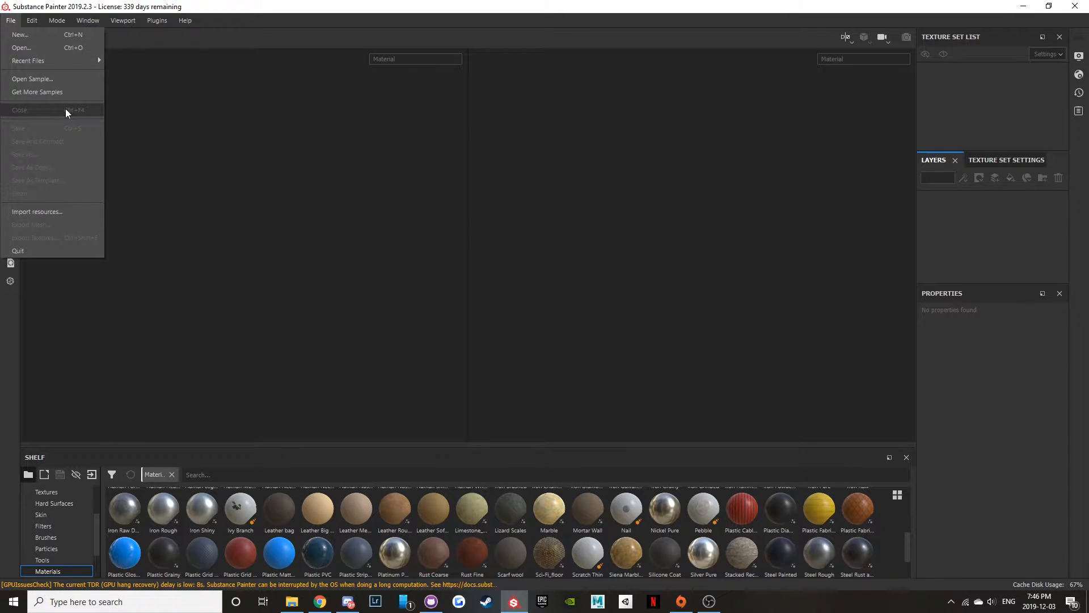
{"action": "left_click", "coordinate": [57, 561]}
{"action": "scroll", "coordinate": [62, 541], "scroll_direction": "down", "scroll_amount": 1}
{"action": "left_click", "coordinate": [59, 533]}
{"action": "scroll", "coordinate": [65, 546], "scroll_direction": "down", "scroll_amount": 1}
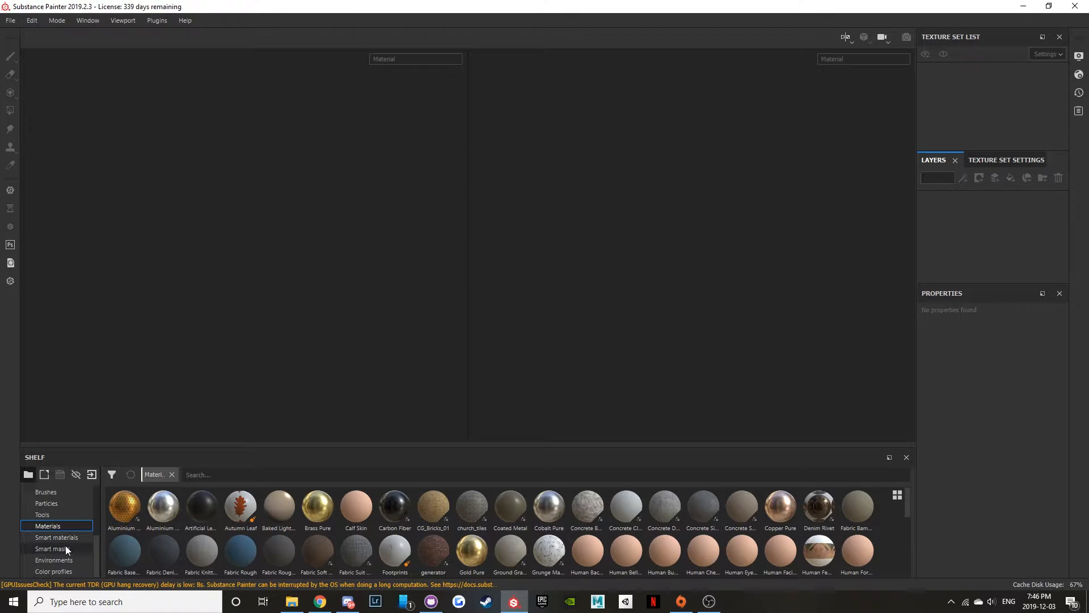
{"action": "left_click", "coordinate": [71, 539]}
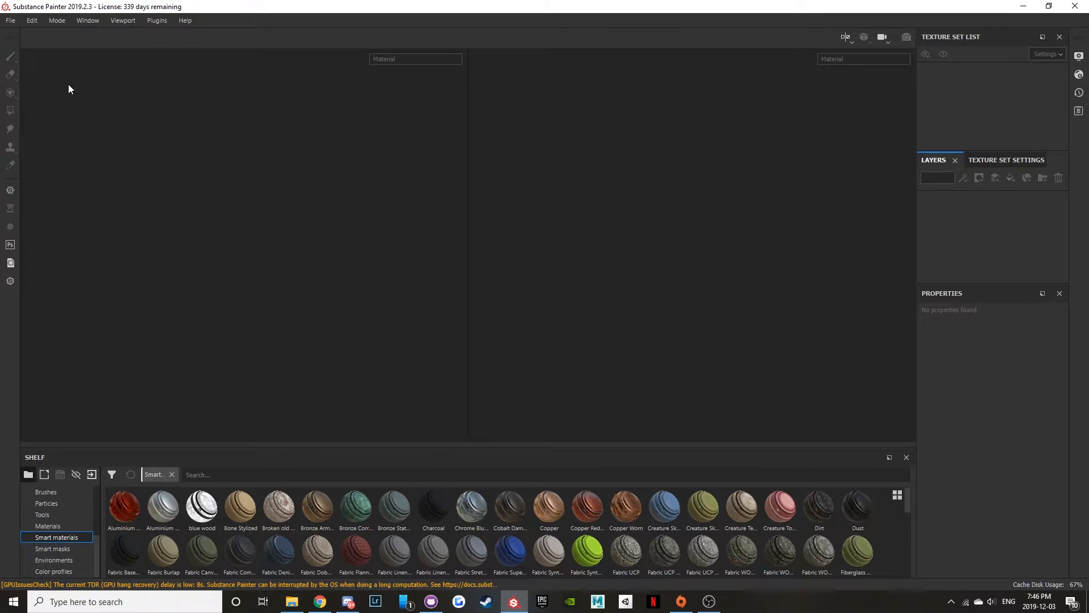
- Start a new project with the PBR - Metallic Roughness (allegorithmic) template and a document resolution of 2048
{"action": "left_click", "coordinate": [10, 21]}
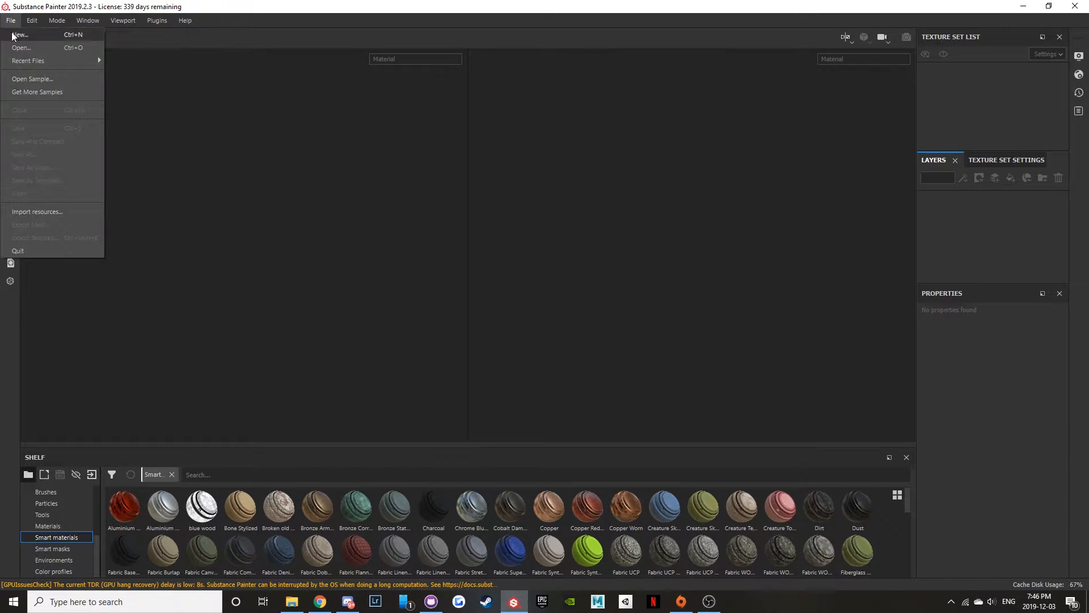
{"action": "left_click", "coordinate": [18, 34]}
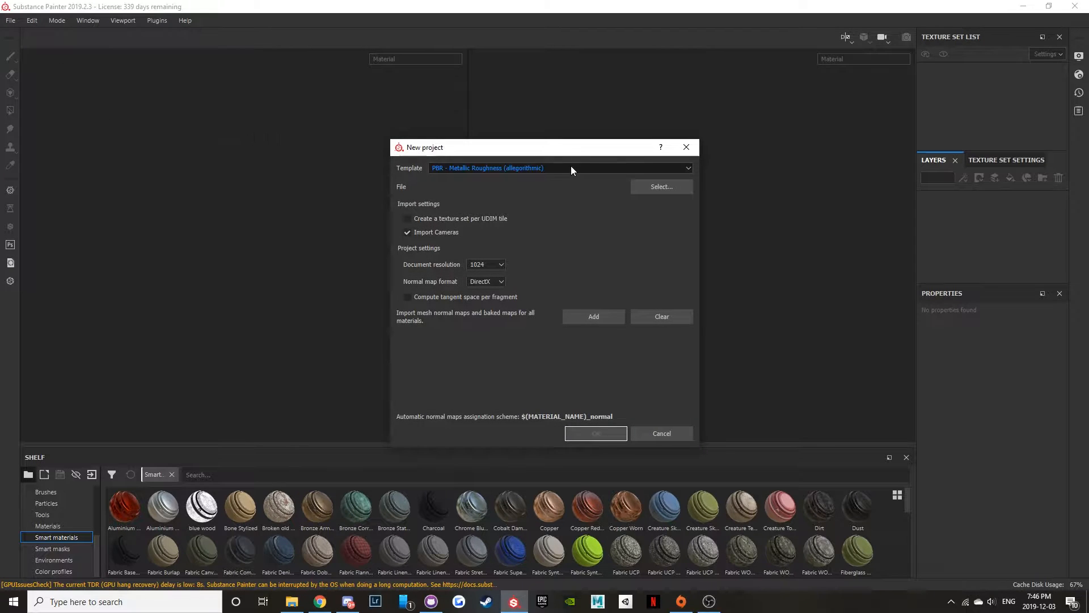
{"action": "left_click", "coordinate": [573, 168]}
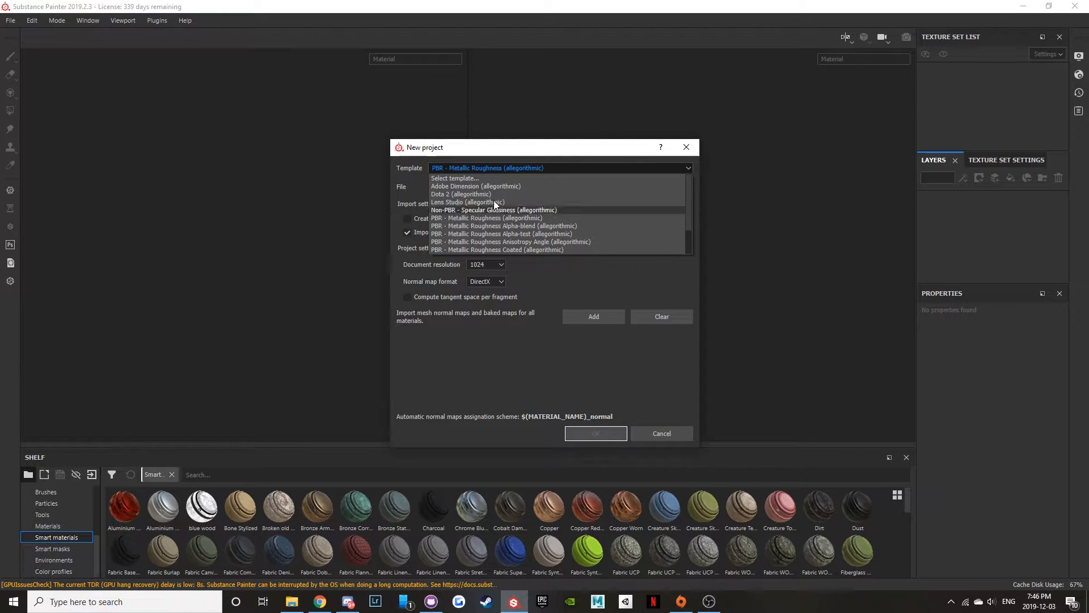
{"action": "left_click", "coordinate": [405, 171]}
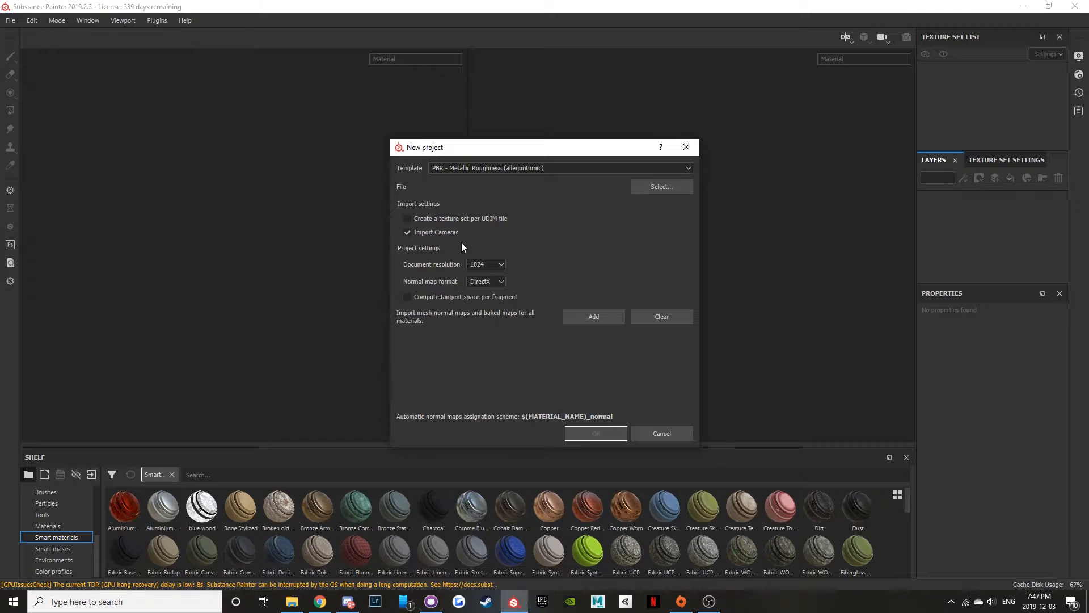
{"action": "left_click", "coordinate": [485, 264]}
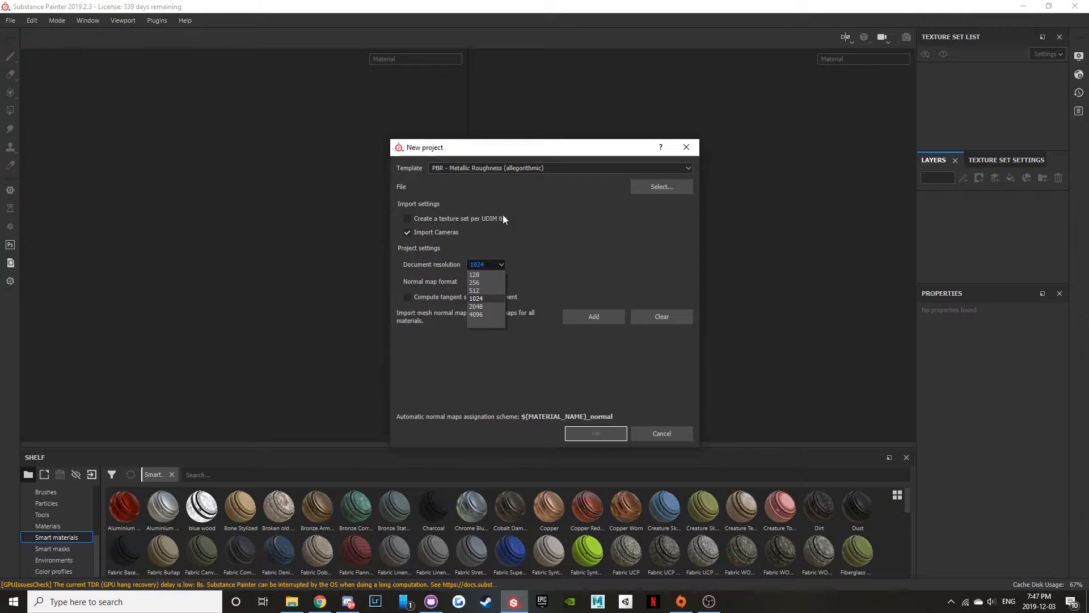
{"action": "left_click", "coordinate": [488, 307]}
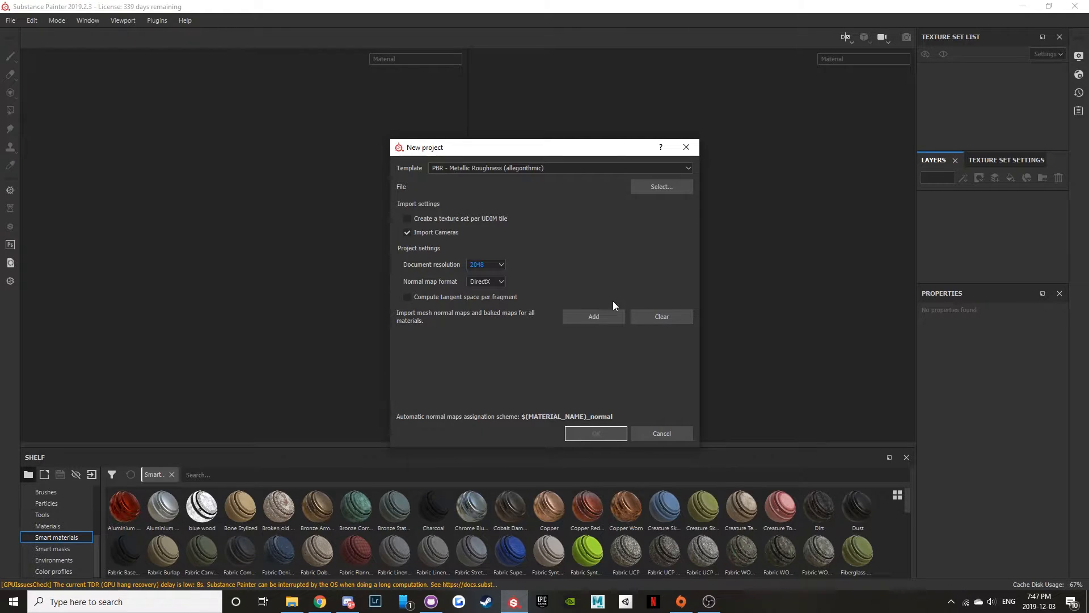
- Choose side_wall_doorWithFrame from the side_wall_door folder as the project mesh and create the project
{"action": "left_click", "coordinate": [650, 189]}
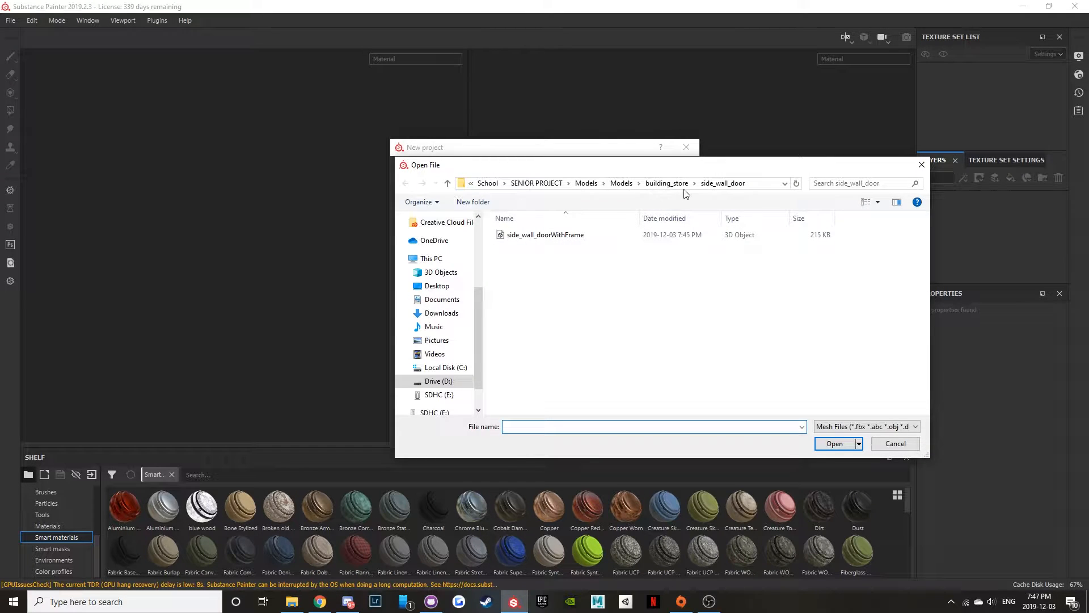
{"action": "left_click", "coordinate": [579, 237]}
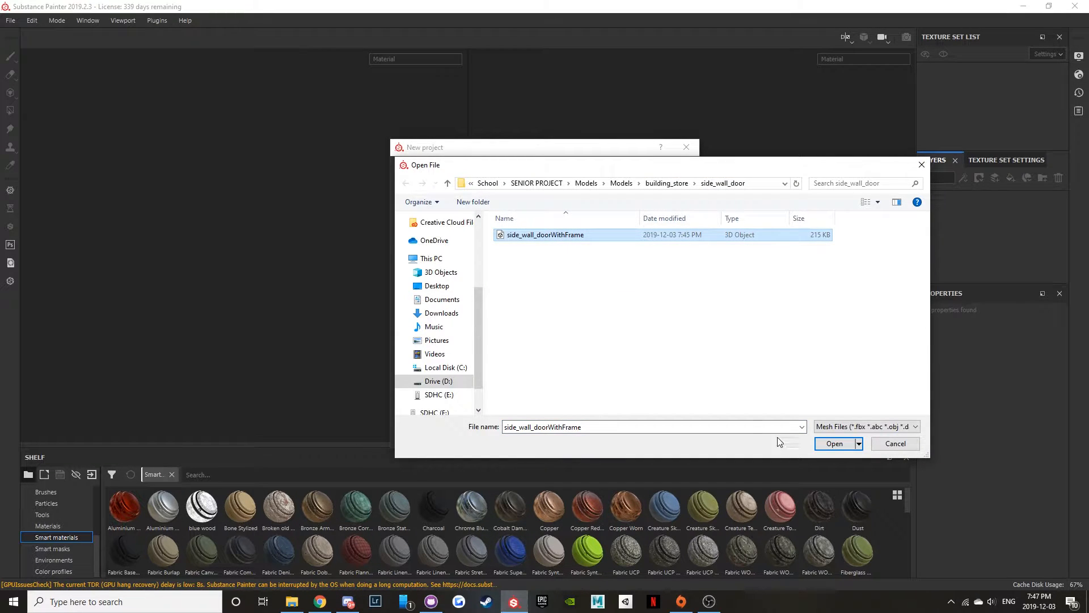
{"action": "left_click", "coordinate": [829, 445]}
{"action": "left_click", "coordinate": [615, 433]}
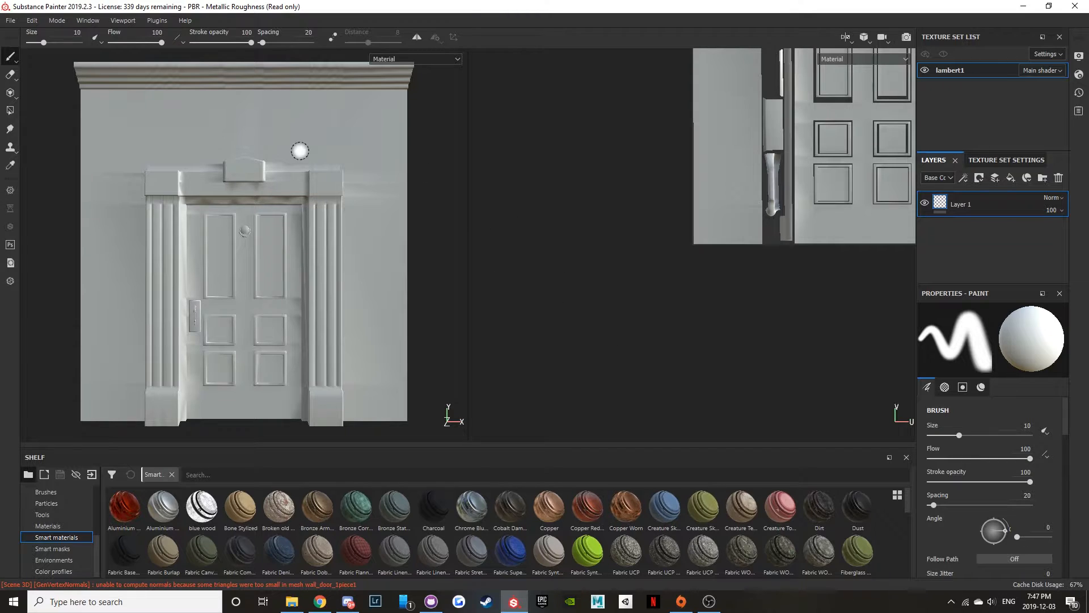
- Examine the imported door wall's shading from several angles, including the frame, its underside and the cornice
{"action": "left_click_drag", "start_coordinate": [250, 216], "coordinate": [318, 219], "text": "alt"}
{"action": "scroll", "coordinate": [247, 192], "scroll_direction": "up", "scroll_amount": 5}
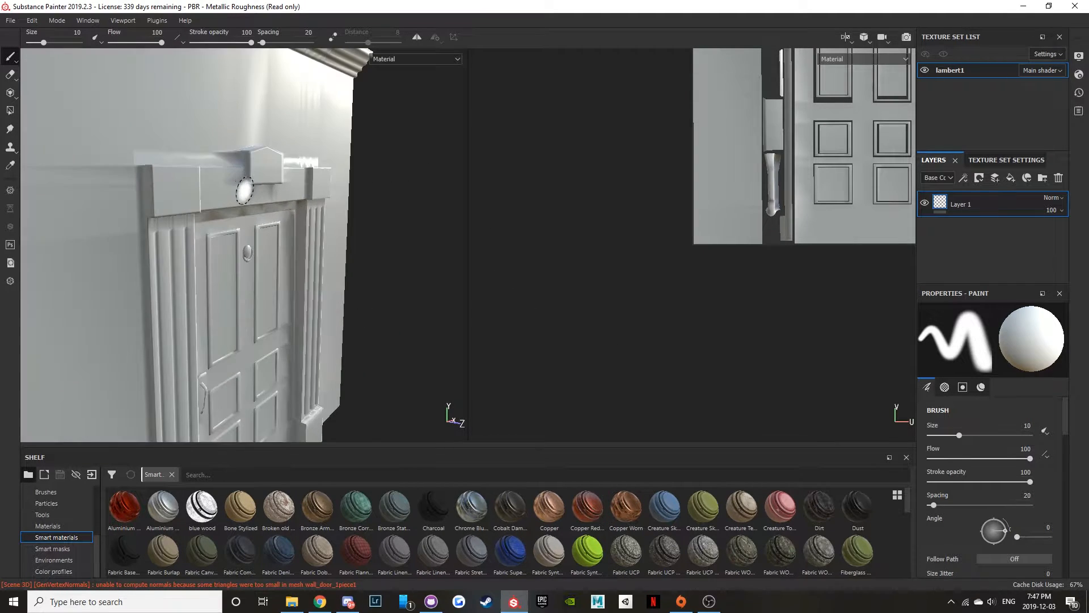
{"action": "left_click_drag", "start_coordinate": [216, 165], "coordinate": [182, 171], "text": "alt"}
{"action": "scroll", "coordinate": [185, 171], "scroll_direction": "down", "scroll_amount": 3}
{"action": "scroll", "coordinate": [190, 175], "scroll_direction": "up", "scroll_amount": 3}
{"action": "scroll", "coordinate": [204, 195], "scroll_direction": "down", "scroll_amount": 6}
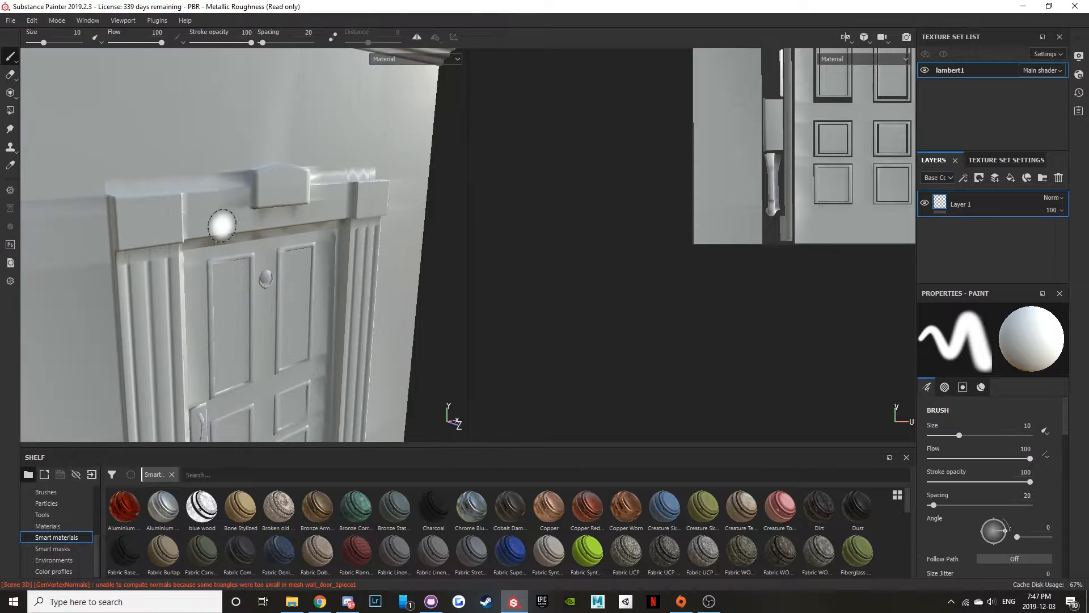
{"action": "left_click_drag", "start_coordinate": [240, 254], "coordinate": [182, 196], "text": "alt"}
{"action": "scroll", "coordinate": [222, 245], "scroll_direction": "up", "scroll_amount": 6}
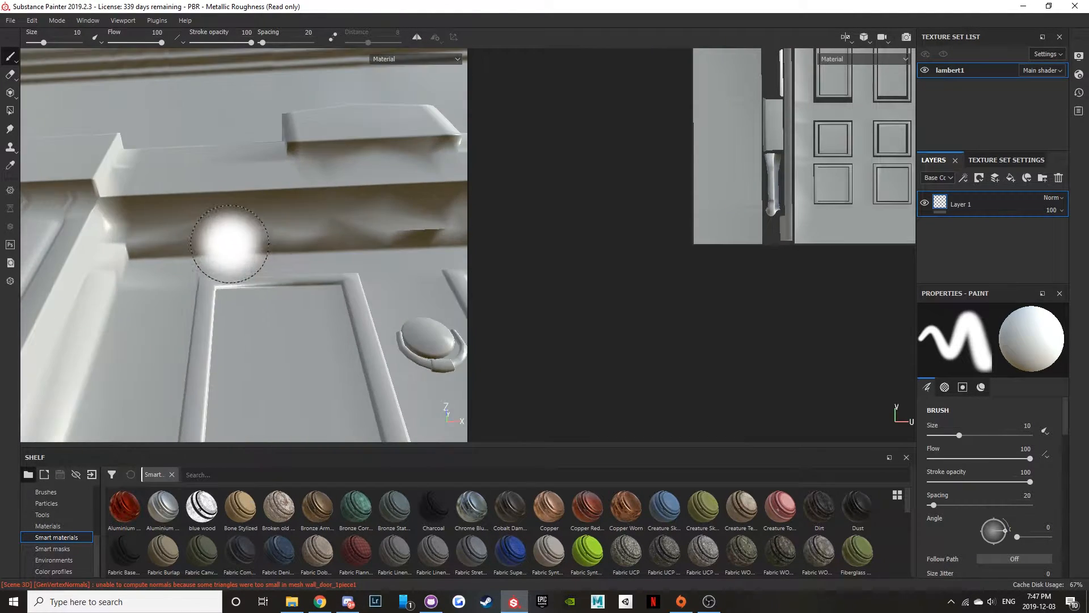
{"action": "left_click_drag", "start_coordinate": [231, 248], "coordinate": [255, 142], "text": "alt"}
{"action": "left_click_drag", "start_coordinate": [314, 304], "coordinate": [414, 350], "text": "alt"}
{"action": "left_click_drag", "start_coordinate": [354, 358], "coordinate": [318, 364], "text": "alt"}
{"action": "scroll", "coordinate": [318, 363], "scroll_direction": "down", "scroll_amount": 6}
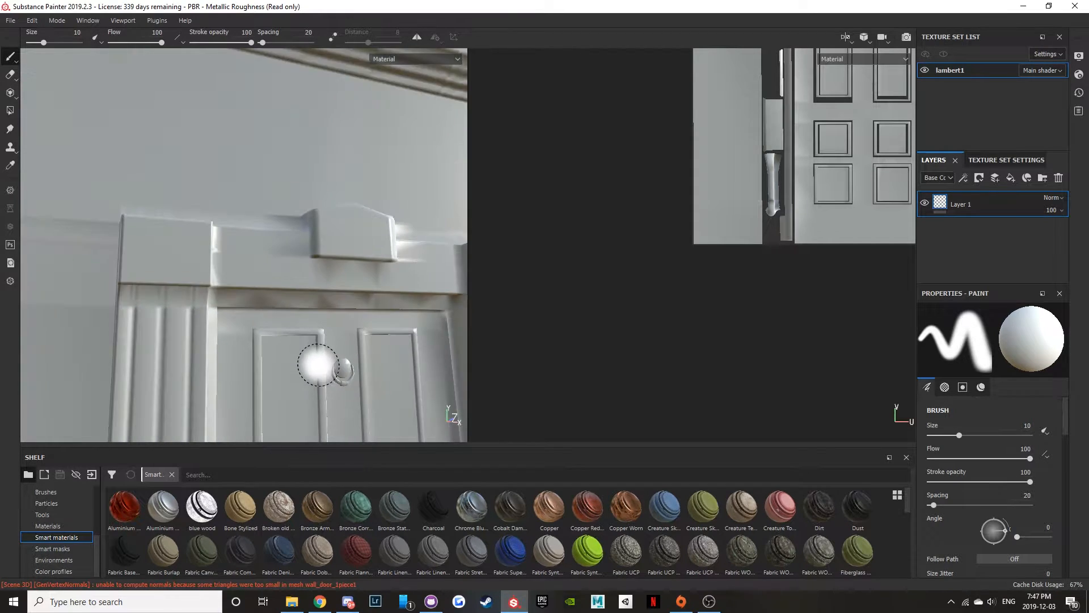
{"action": "scroll", "coordinate": [324, 373], "scroll_direction": "down", "scroll_amount": 3}
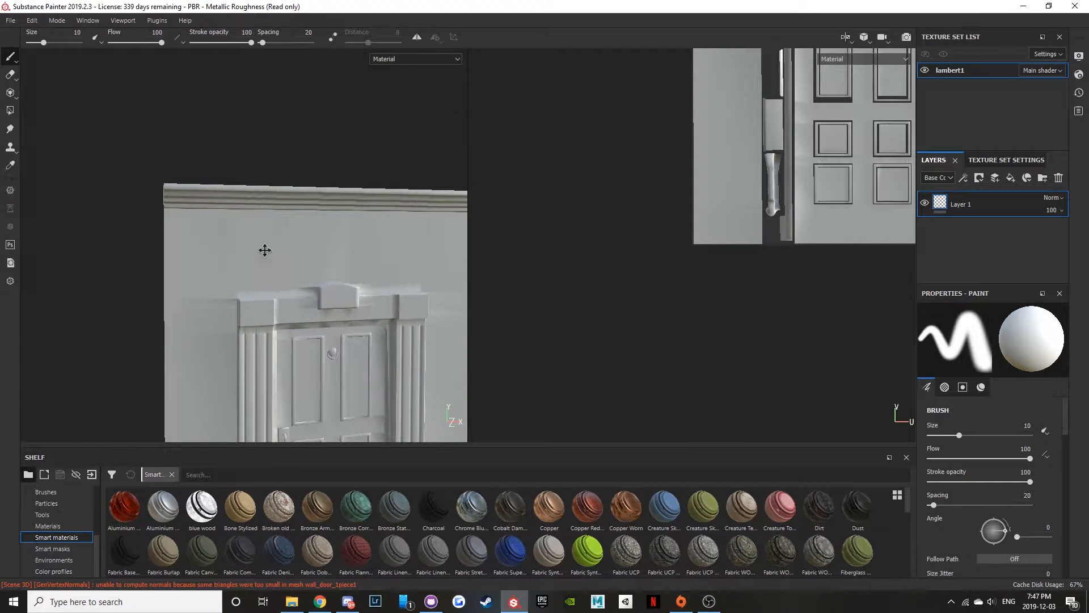
{"action": "middle_click_drag", "start_coordinate": [279, 260], "coordinate": [312, 287], "text": "alt"}
{"action": "scroll", "coordinate": [187, 184], "scroll_direction": "up", "scroll_amount": 3}
{"action": "left_click_drag", "start_coordinate": [187, 184], "coordinate": [185, 238], "text": "alt"}
{"action": "scroll", "coordinate": [159, 209], "scroll_direction": "up", "scroll_amount": 3}
{"action": "middle_click_drag", "start_coordinate": [159, 209], "coordinate": [246, 318], "text": "alt"}
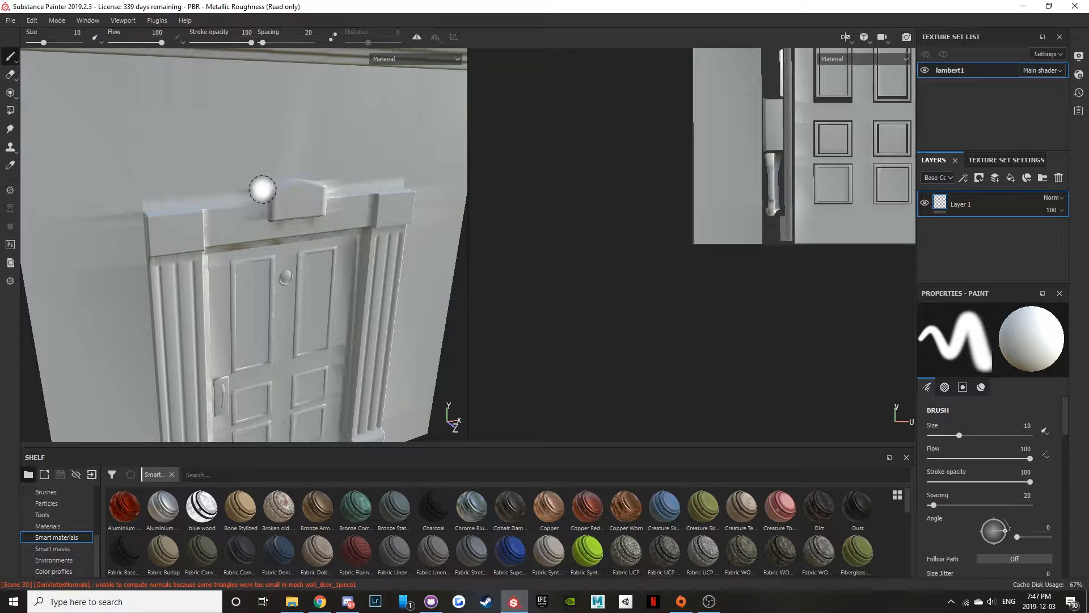
{"action": "scroll", "coordinate": [262, 189], "scroll_direction": "down", "scroll_amount": 6}
{"action": "middle_click_drag", "start_coordinate": [251, 194], "coordinate": [251, 226], "text": "alt"}
{"action": "left_click_drag", "start_coordinate": [252, 226], "coordinate": [224, 227], "text": "alt"}
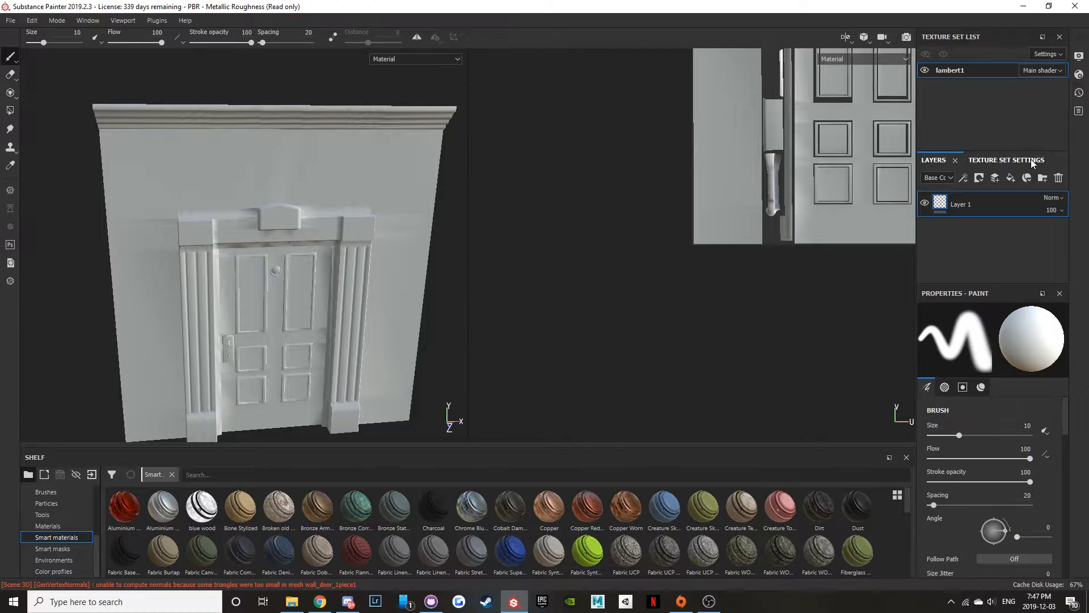
- Open the mesh map baking settings for the lambert1 texture set and set the output size to 2048
{"action": "left_click", "coordinate": [1012, 160]}
{"action": "scroll", "coordinate": [1001, 199], "scroll_direction": "down", "scroll_amount": 5}
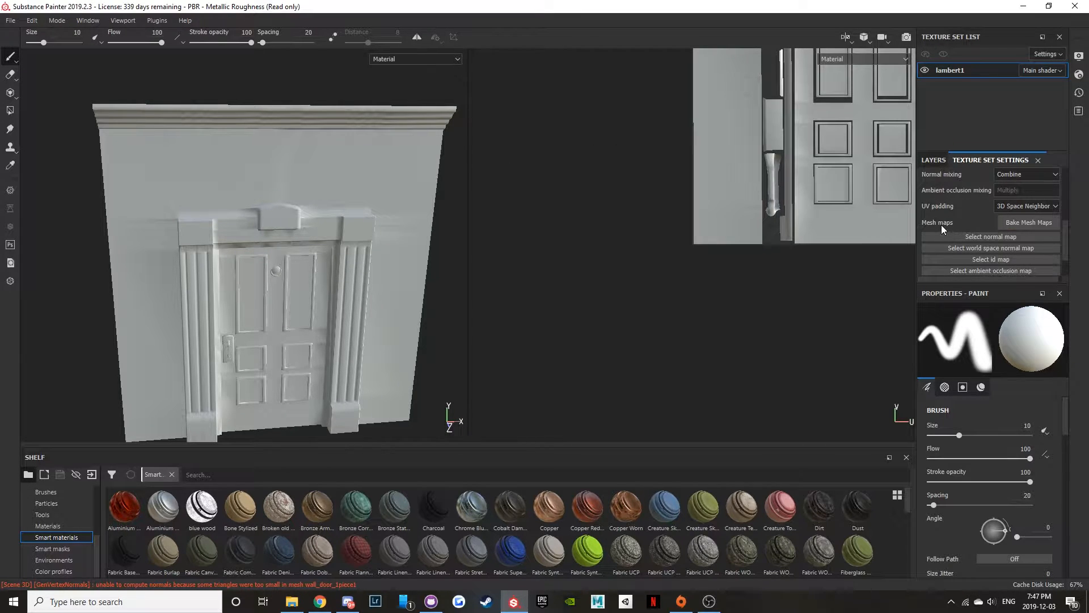
{"action": "left_click", "coordinate": [1041, 223]}
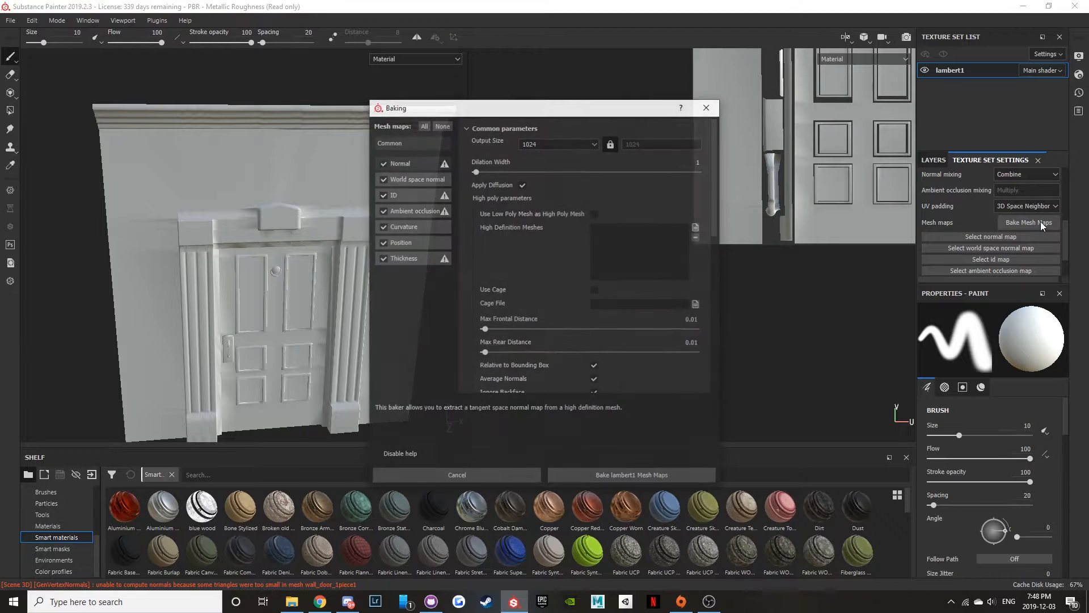
{"action": "left_click", "coordinate": [543, 144]}
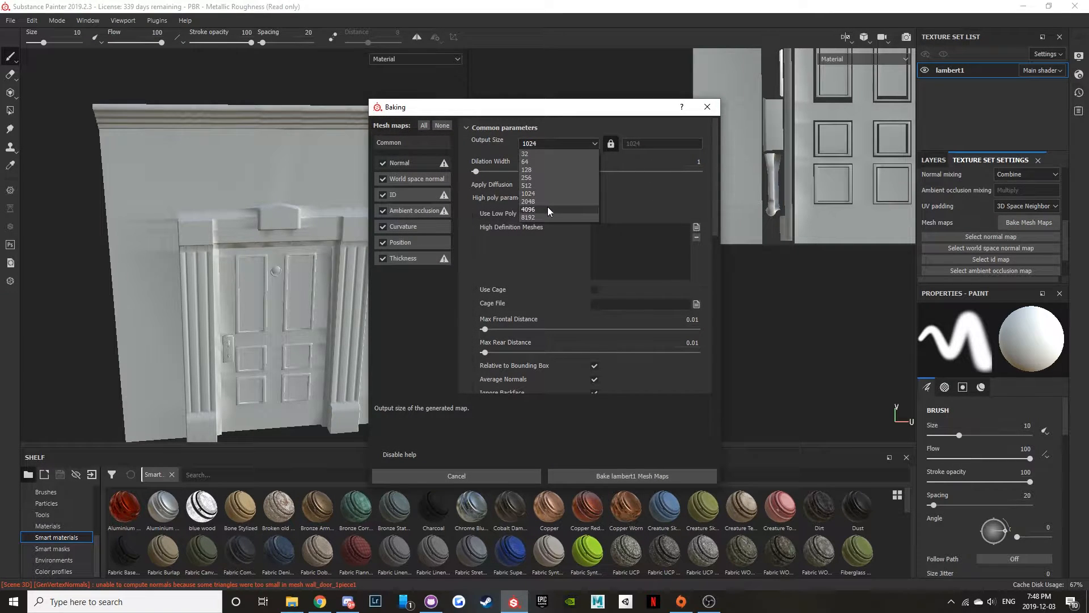
{"action": "left_click", "coordinate": [546, 199]}
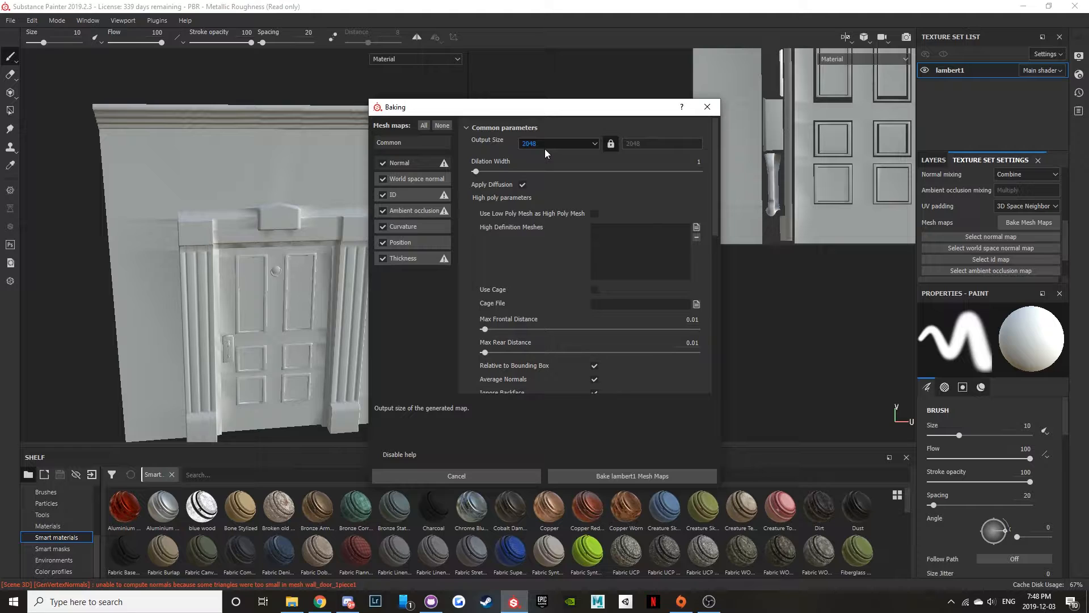
- Exclude the ID map, disable Ignore Backface for ambient occlusion and bake the lambert1 mesh maps
{"action": "left_click", "coordinate": [384, 195]}
{"action": "left_click", "coordinate": [399, 211]}
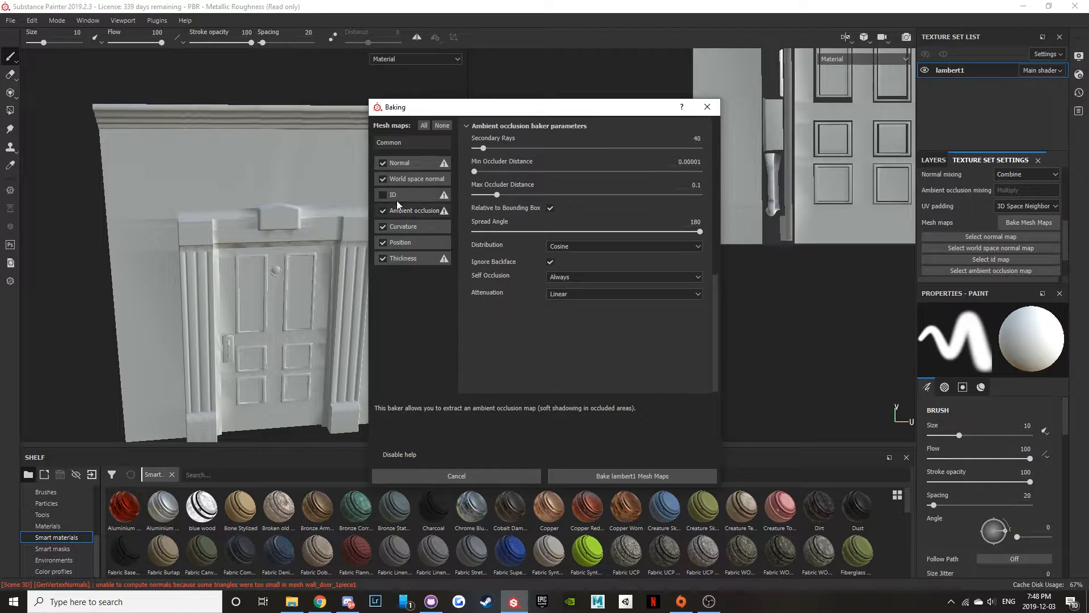
{"action": "left_click", "coordinate": [386, 194]}
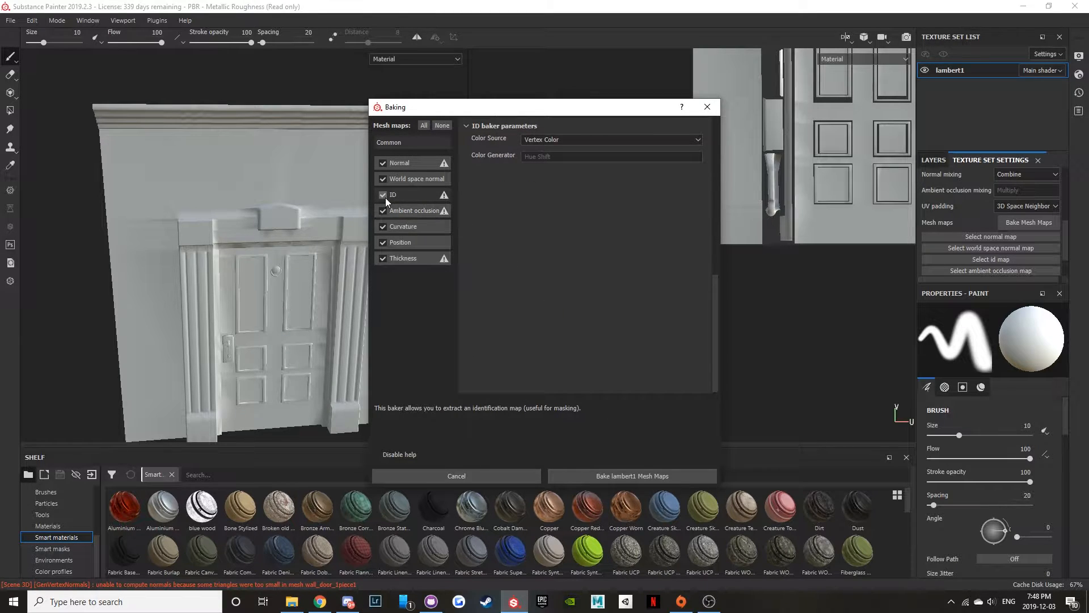
{"action": "left_click", "coordinate": [384, 196]}
{"action": "left_click", "coordinate": [414, 211]}
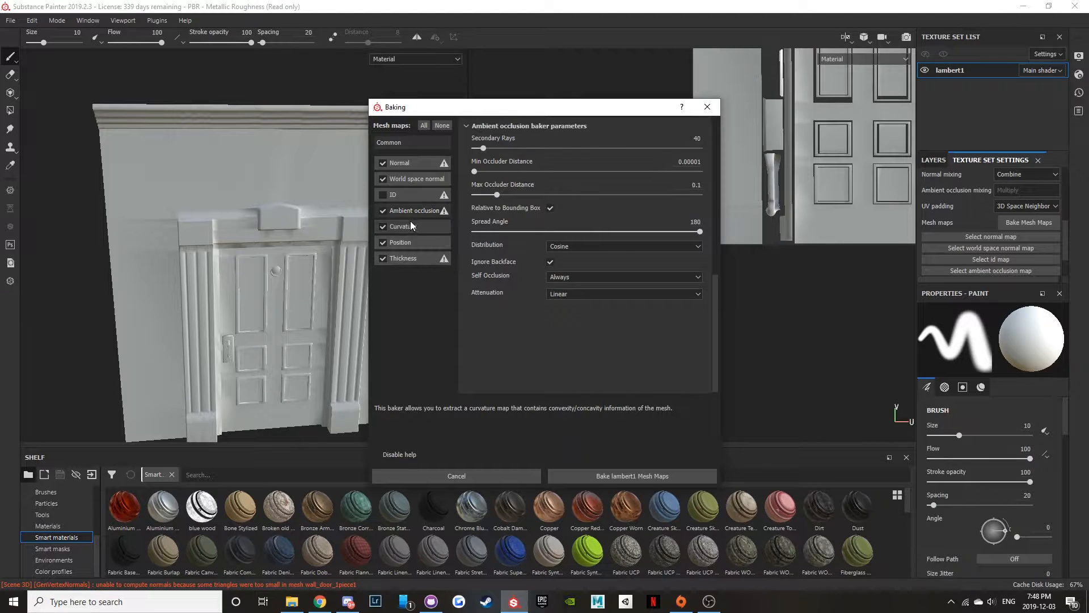
{"action": "left_click", "coordinate": [550, 263]}
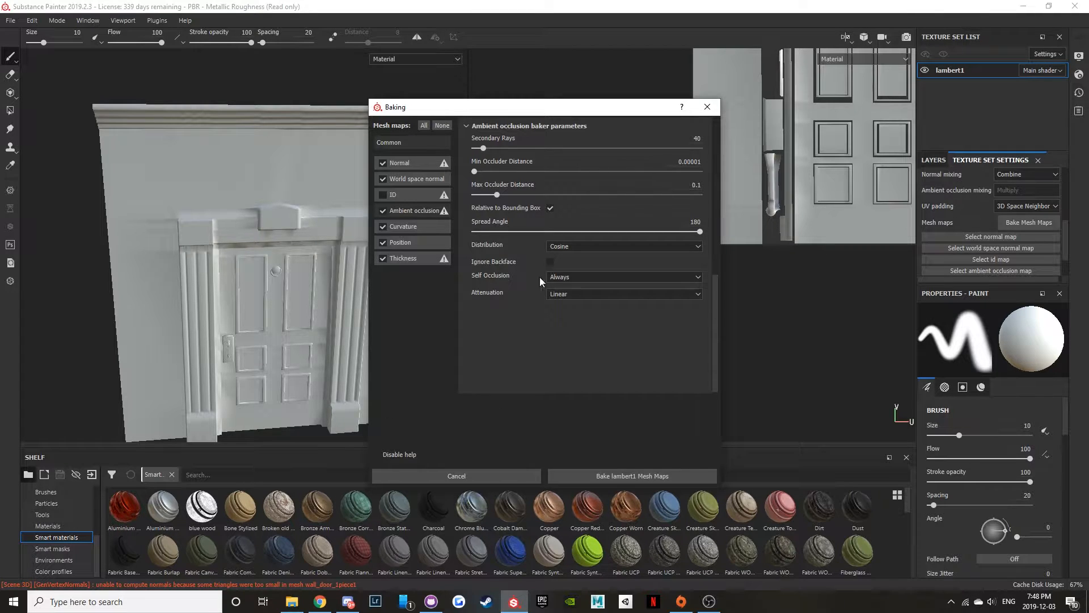
{"action": "left_click", "coordinate": [612, 476]}
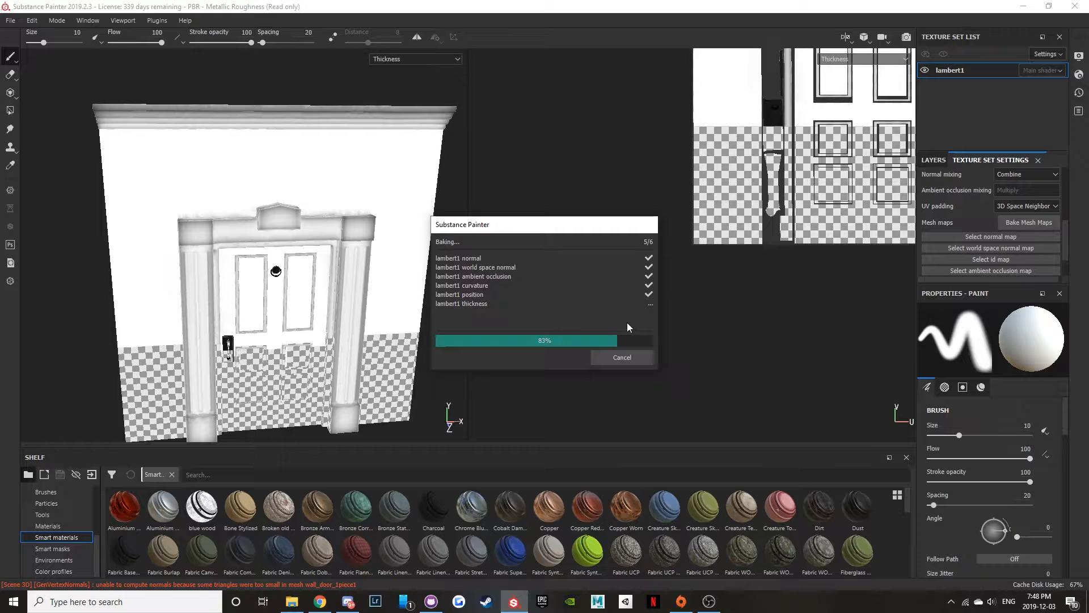
{"action": "left_click", "coordinate": [623, 358]}
- Inspect the baked door wall in the 3D view and frame its complete UV layout in the 2D view
{"action": "mouse_move", "coordinate": [348, 257]}
{"action": "left_mouse_down", "text": "alt"}
{"action": "mouse_move", "coordinate": [428, 292]}
{"action": "mouse_move", "coordinate": [384, 297]}
{"action": "mouse_move", "coordinate": [312, 248]}
{"action": "mouse_move", "coordinate": [230, 333]}
{"action": "mouse_move", "coordinate": [297, 338]}
{"action": "mouse_move", "coordinate": [384, 312]}
{"action": "mouse_move", "coordinate": [316, 322]}
{"action": "mouse_move", "coordinate": [299, 307]}
{"action": "left_mouse_up", "text": "alt"}
{"action": "mouse_move", "coordinate": [298, 307]}
{"action": "right_mouse_down", "text": "shift"}
{"action": "mouse_move", "coordinate": [281, 304]}
{"action": "mouse_move", "coordinate": [377, 299]}
{"action": "mouse_move", "coordinate": [276, 295]}
{"action": "mouse_move", "coordinate": [372, 290]}
{"action": "mouse_move", "coordinate": [279, 294]}
{"action": "mouse_move", "coordinate": [290, 296]}
{"action": "right_mouse_up", "text": "shift"}
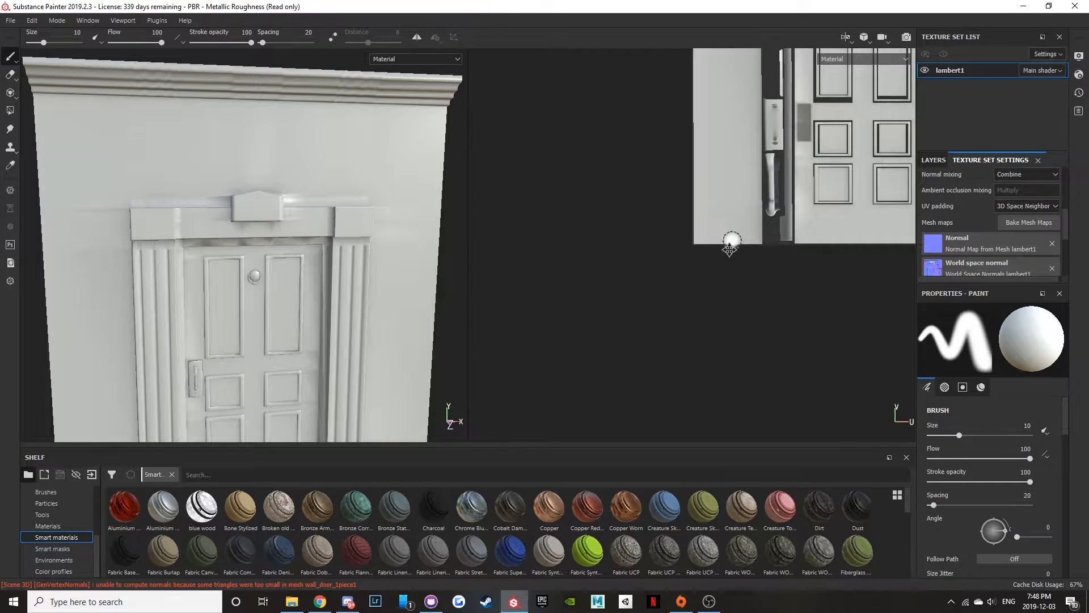
{"action": "left_click", "coordinate": [847, 37]}
{"action": "left_click", "coordinate": [857, 56]}
{"action": "scroll", "coordinate": [716, 215], "scroll_direction": "up", "scroll_amount": 1}
{"action": "scroll", "coordinate": [717, 225], "scroll_direction": "down", "scroll_amount": 3}
{"action": "middle_click_drag", "start_coordinate": [721, 245], "coordinate": [643, 314], "text": "alt"}
{"action": "middle_click_drag", "start_coordinate": [669, 280], "coordinate": [690, 241], "text": "alt"}
{"action": "middle_click_drag", "start_coordinate": [718, 201], "coordinate": [714, 210], "text": "alt"}
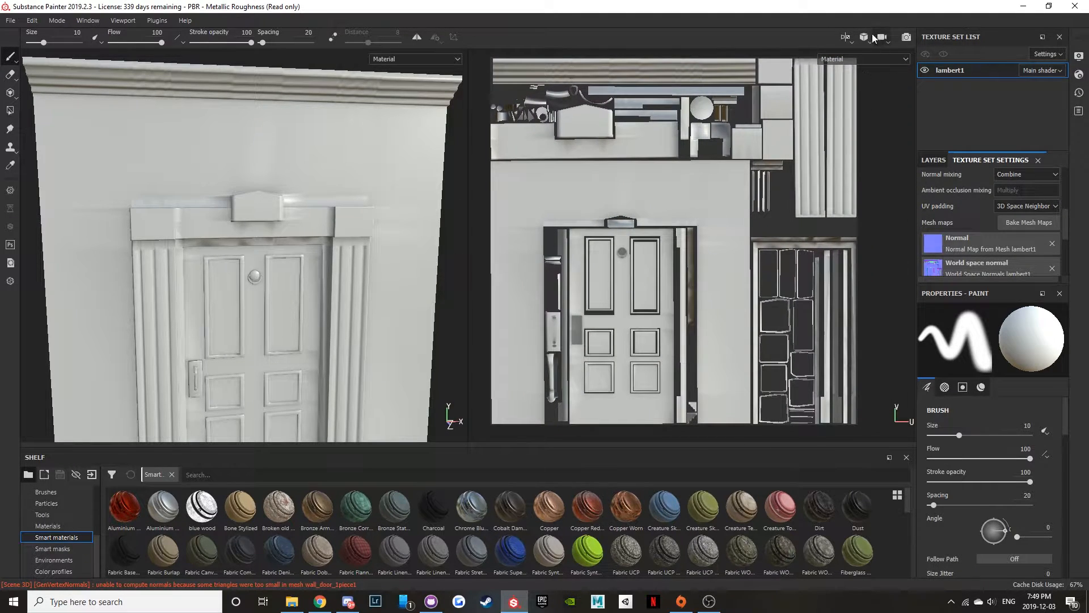
- Compare the split 3D/2D, 3D-only and 2D-only viewport layouts, finishing with the split layout
{"action": "left_click", "coordinate": [852, 38]}
{"action": "left_click", "coordinate": [854, 59]}
{"action": "left_click", "coordinate": [846, 38]}
{"action": "left_click", "coordinate": [861, 59]}
{"action": "left_click", "coordinate": [846, 38]}
{"action": "left_click", "coordinate": [862, 68]}
{"action": "middle_click_drag", "start_coordinate": [610, 284], "coordinate": [603, 248], "text": "alt"}
{"action": "scroll", "coordinate": [603, 248], "scroll_direction": "up", "scroll_amount": 1}
{"action": "scroll", "coordinate": [602, 248], "scroll_direction": "down", "scroll_amount": 2}
{"action": "key", "text": "F1"}
{"action": "key", "text": "F2"}
{"action": "key", "text": "F3"}
{"action": "key", "text": "F1"}
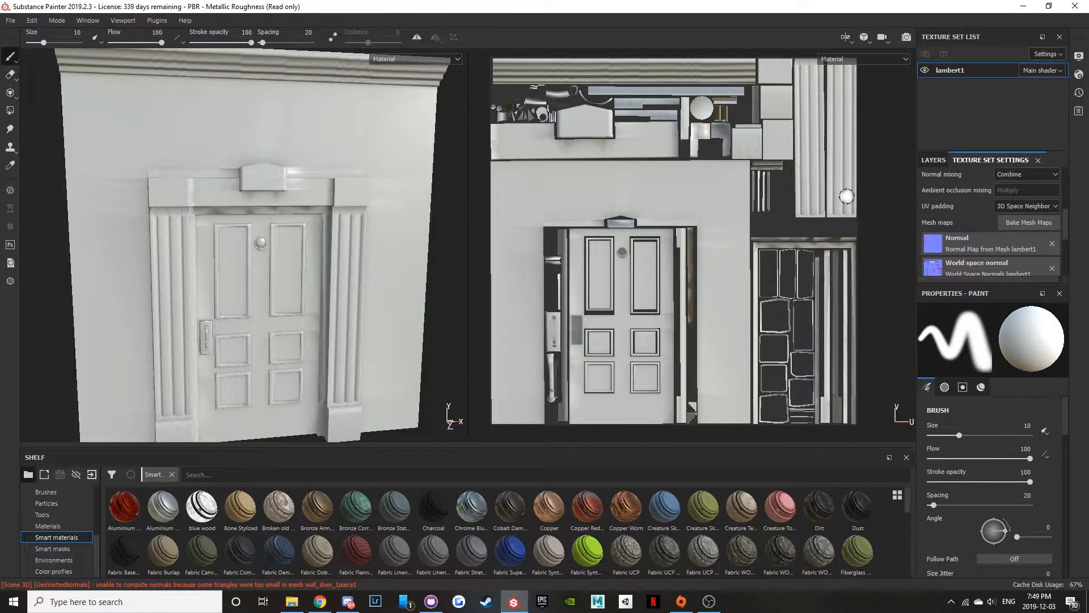
- Add a layer folder named wall and delete the default Layer 1
{"action": "left_click", "coordinate": [933, 160]}
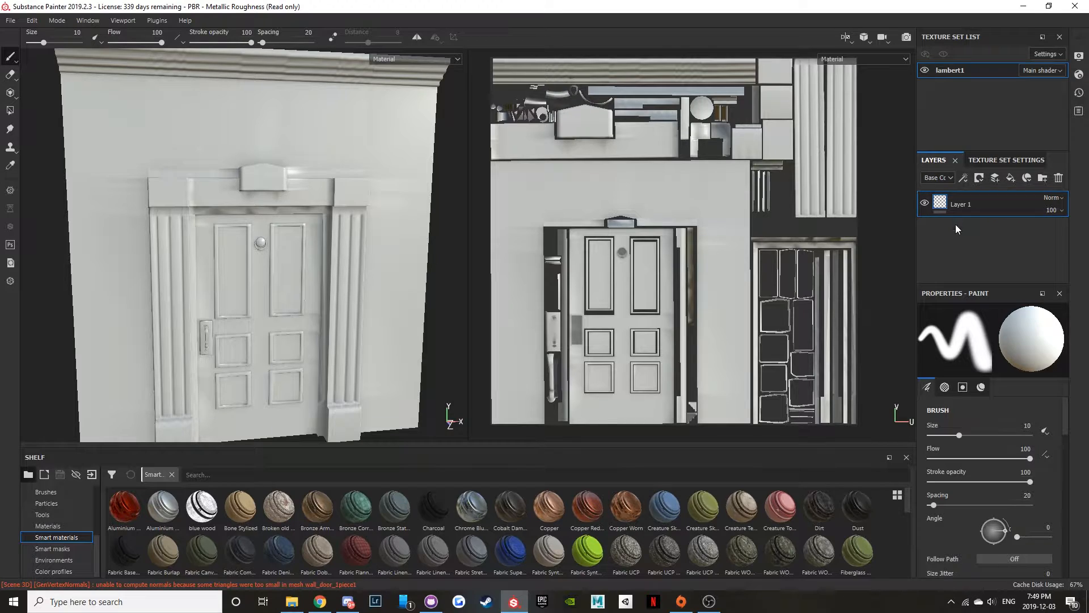
{"action": "left_click", "coordinate": [1038, 178]}
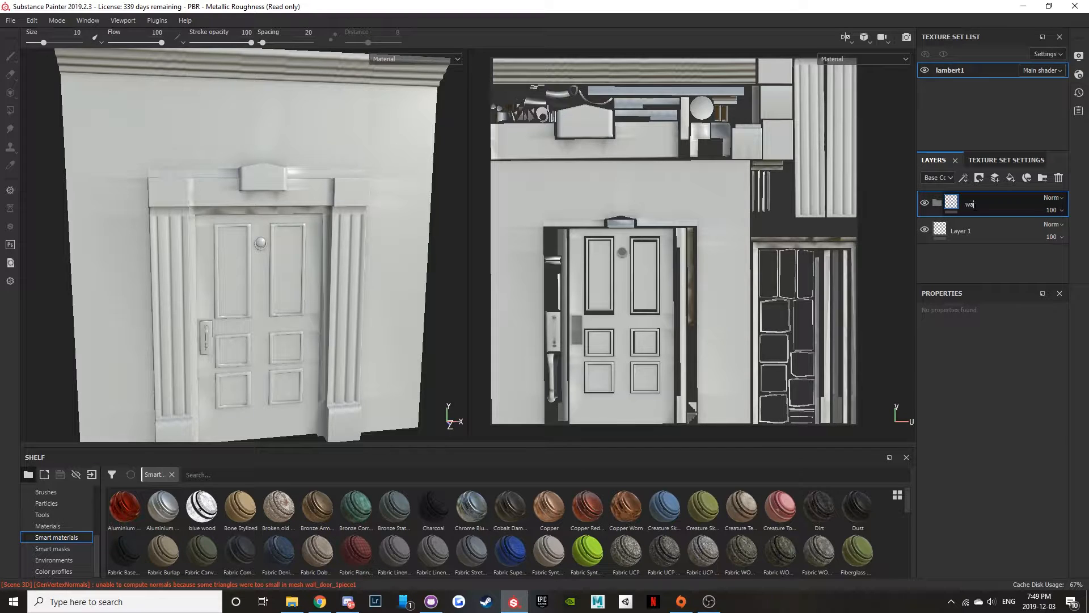
{"action": "left_click", "coordinate": [971, 232]}
{"action": "key", "text": "Delete"}
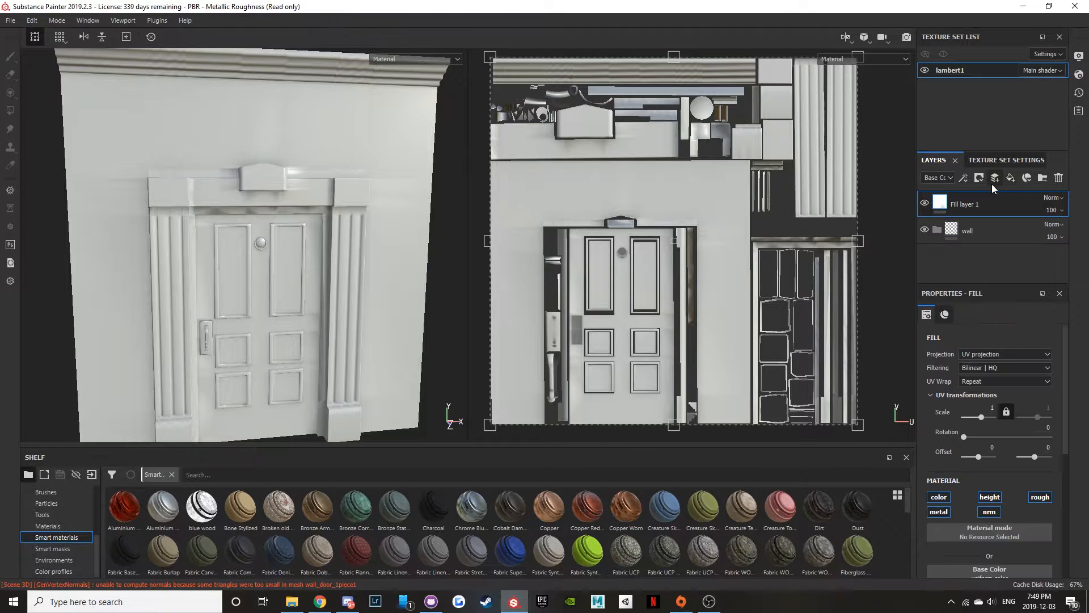
- Add a fill layer inside the wall folder and set its base color to near-black brown (R 0.014, G 0.009, B 0.009)
{"action": "left_click_drag", "start_coordinate": [963, 197], "coordinate": [967, 224]}
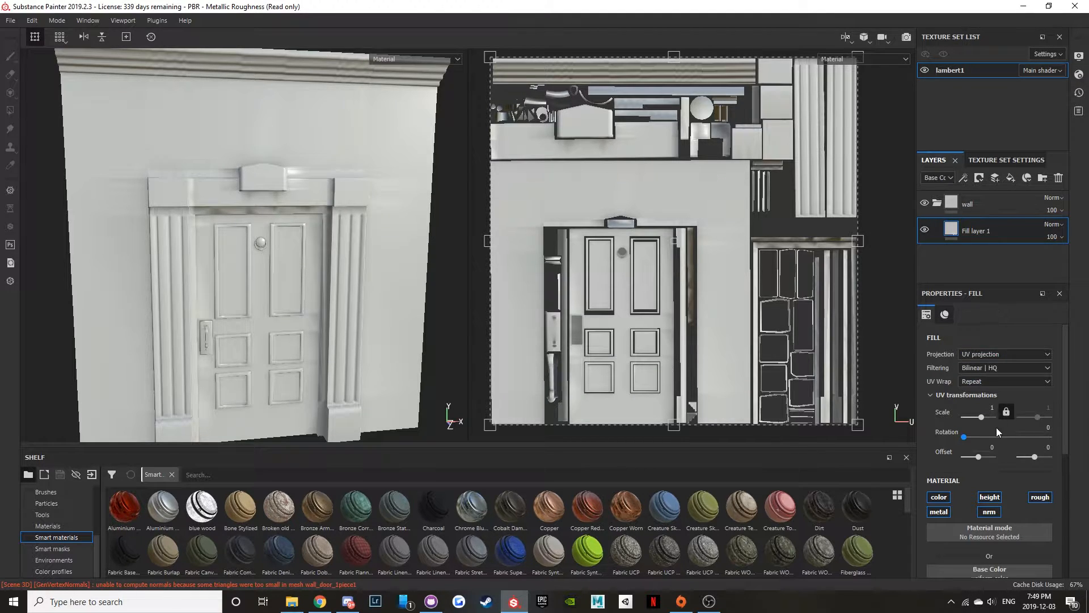
{"action": "scroll", "coordinate": [995, 434], "scroll_direction": "down", "scroll_amount": 3}
{"action": "left_click", "coordinate": [995, 489]}
{"action": "left_click", "coordinate": [949, 451]}
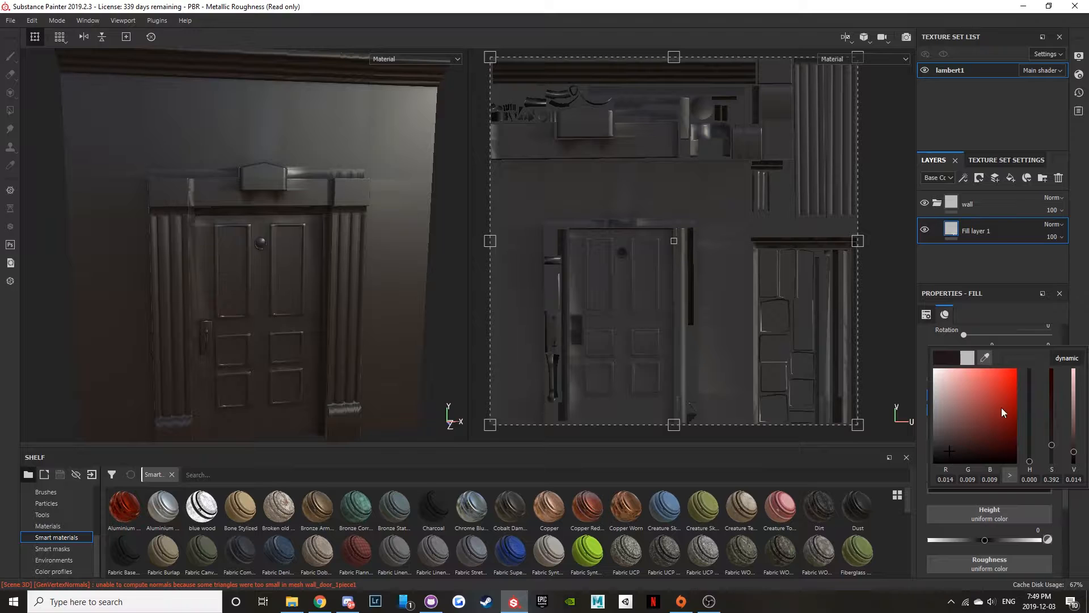
{"action": "left_click_drag", "start_coordinate": [376, 266], "coordinate": [318, 174], "text": "alt"}
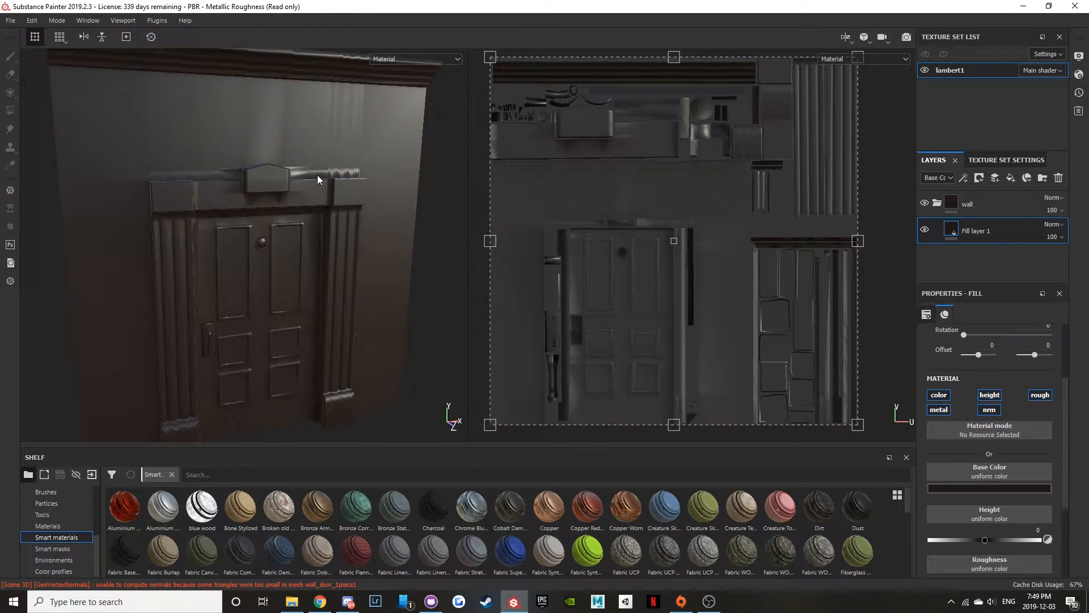
{"action": "middle_click_drag", "start_coordinate": [317, 175], "coordinate": [307, 208], "text": "alt"}
{"action": "scroll", "coordinate": [307, 208], "scroll_direction": "down", "scroll_amount": 1}
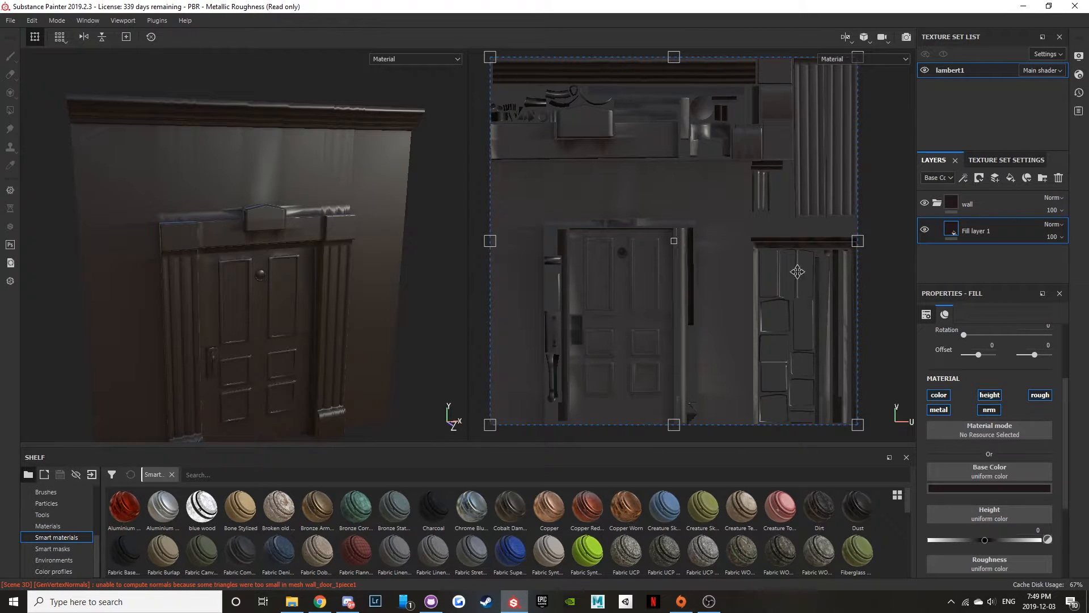
{"action": "scroll", "coordinate": [833, 295], "scroll_direction": "down", "scroll_amount": 3}
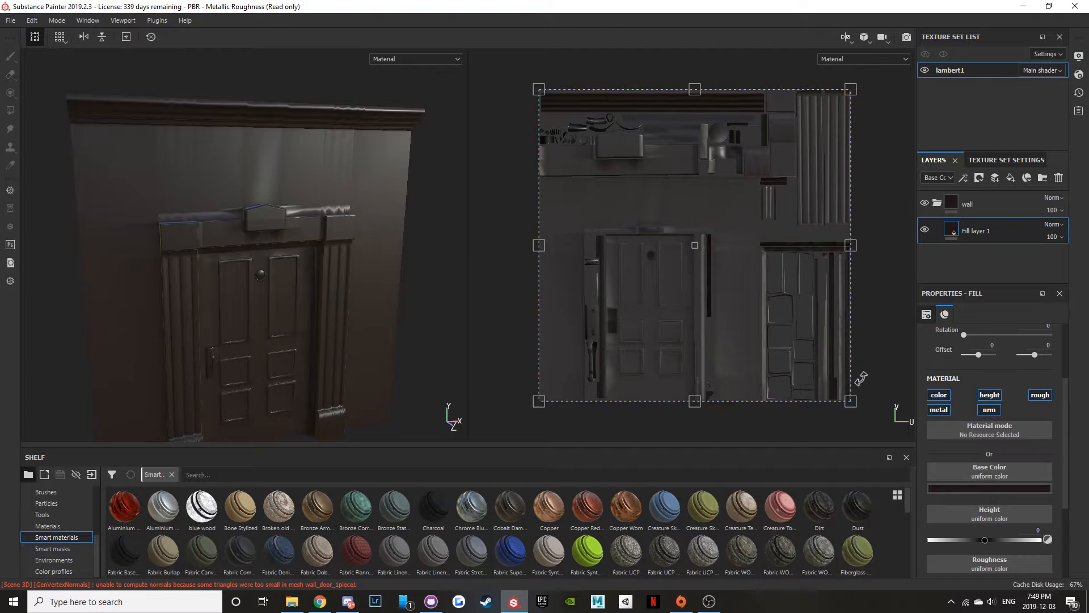
{"action": "left_click_drag", "start_coordinate": [867, 397], "coordinate": [622, 339]}
{"action": "key", "text": "ctrl+z"}
- Add a black mask to the wall folder and make the mask active for painting
{"action": "double_click", "coordinate": [966, 205]}
{"action": "left_click", "coordinate": [954, 207]}
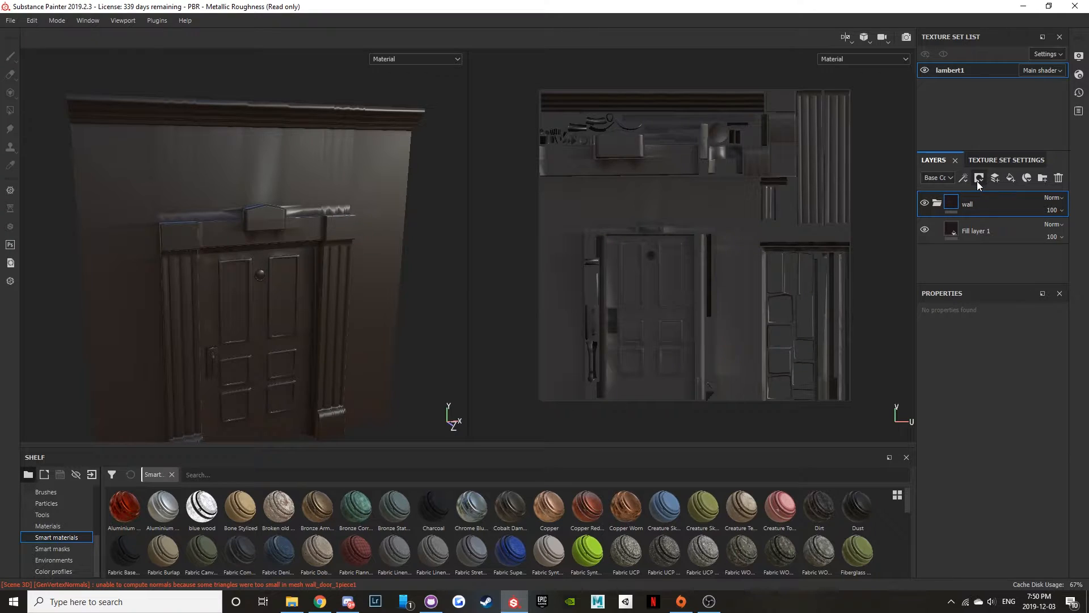
{"action": "left_click", "coordinate": [979, 178]}
{"action": "left_click", "coordinate": [986, 208]}
{"action": "left_click", "coordinate": [968, 203]}
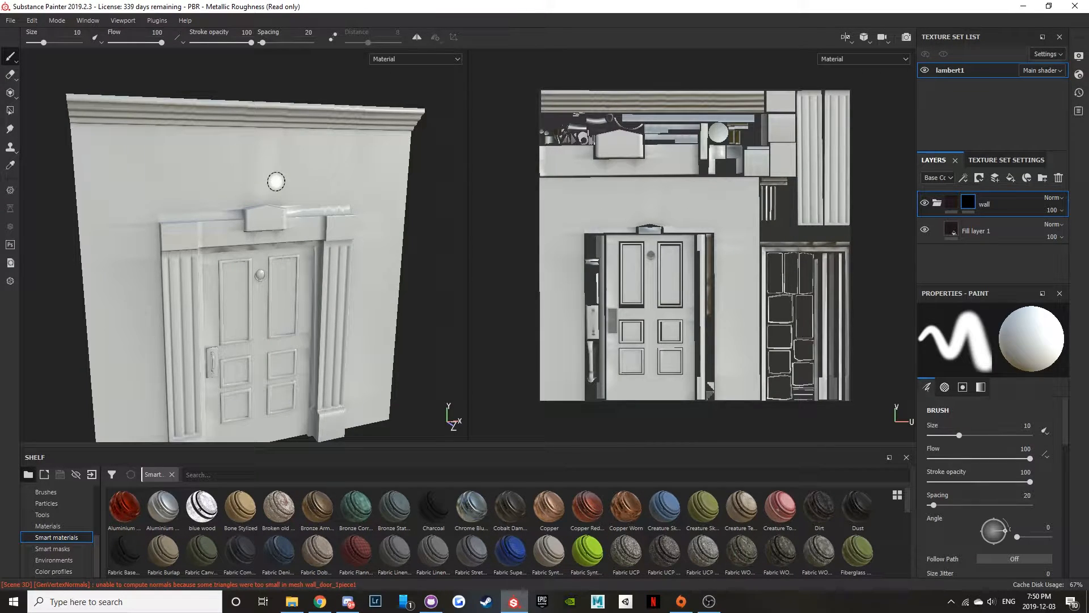
- Paint a broad soft-edged band into the wall folder's mask across the wall above the door
{"action": "mouse_move", "coordinate": [159, 146]}
{"action": "left_mouse_down"}
{"action": "mouse_move", "coordinate": [232, 146]}
{"action": "mouse_move", "coordinate": [116, 165]}
{"action": "mouse_move", "coordinate": [301, 169]}
{"action": "mouse_move", "coordinate": [221, 149]}
{"action": "mouse_move", "coordinate": [324, 139]}
{"action": "mouse_move", "coordinate": [249, 182]}
{"action": "mouse_move", "coordinate": [403, 152]}
{"action": "left_mouse_up"}
{"action": "mouse_move", "coordinate": [274, 168]}
{"action": "left_mouse_down", "text": "alt"}
{"action": "mouse_move", "coordinate": [319, 169]}
{"action": "mouse_move", "coordinate": [280, 160]}
{"action": "left_mouse_up", "text": "alt"}
{"action": "scroll", "coordinate": [319, 169], "scroll_direction": "down", "scroll_amount": 2}
{"action": "scroll", "coordinate": [289, 162], "scroll_direction": "up", "scroll_amount": 6}
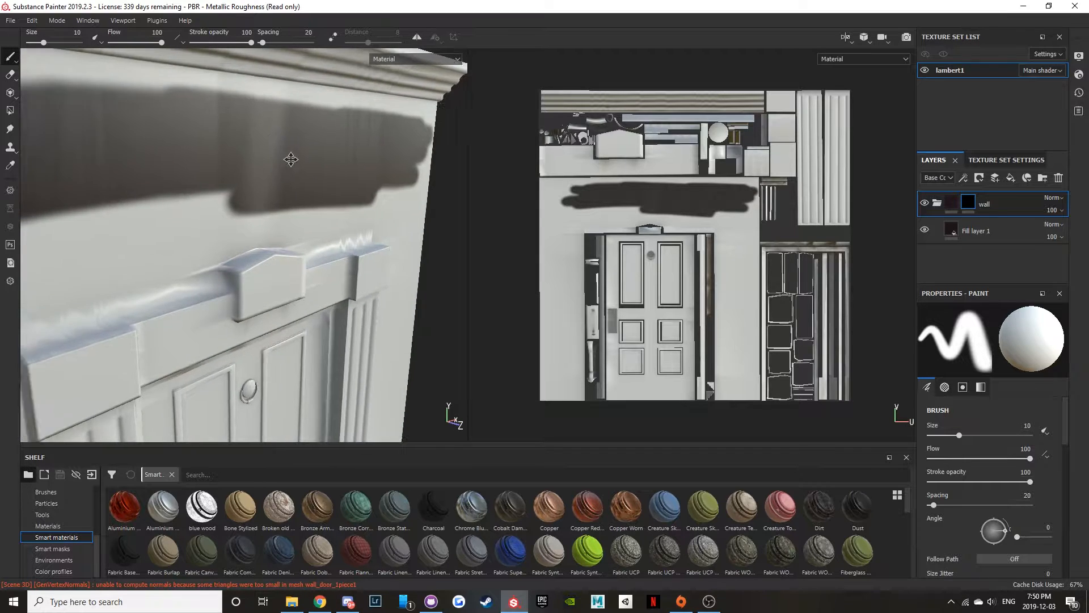
{"action": "middle_click_drag", "start_coordinate": [280, 159], "coordinate": [356, 161], "text": "alt"}
{"action": "mouse_move", "coordinate": [356, 160]}
{"action": "left_mouse_down", "text": "alt"}
{"action": "mouse_move", "coordinate": [314, 172]}
{"action": "mouse_move", "coordinate": [354, 168]}
{"action": "left_mouse_up", "text": "alt"}
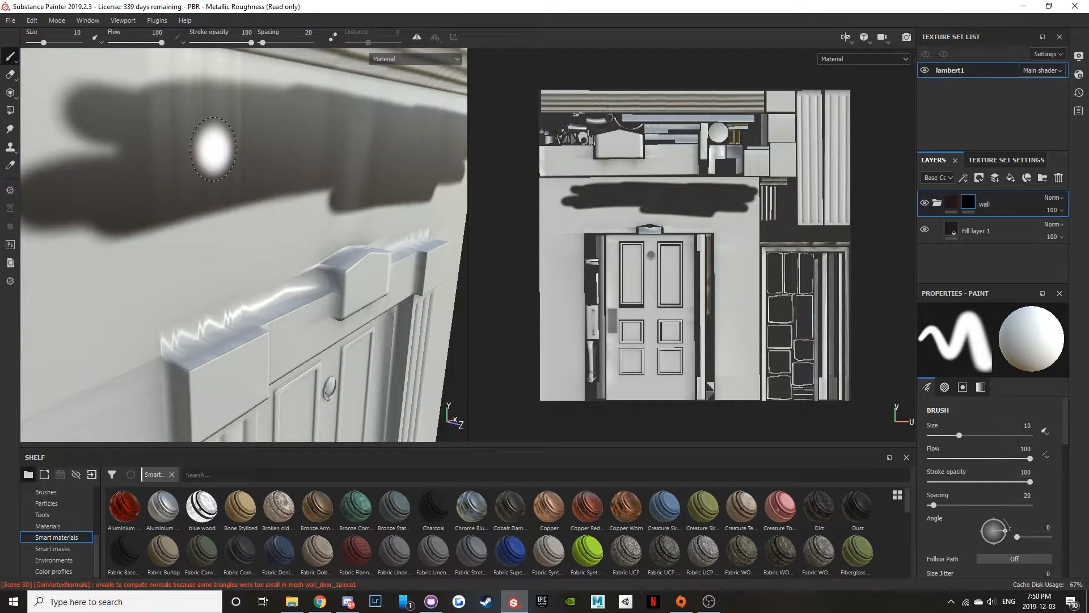
{"action": "left_click_drag", "start_coordinate": [236, 168], "coordinate": [248, 158], "text": "alt"}
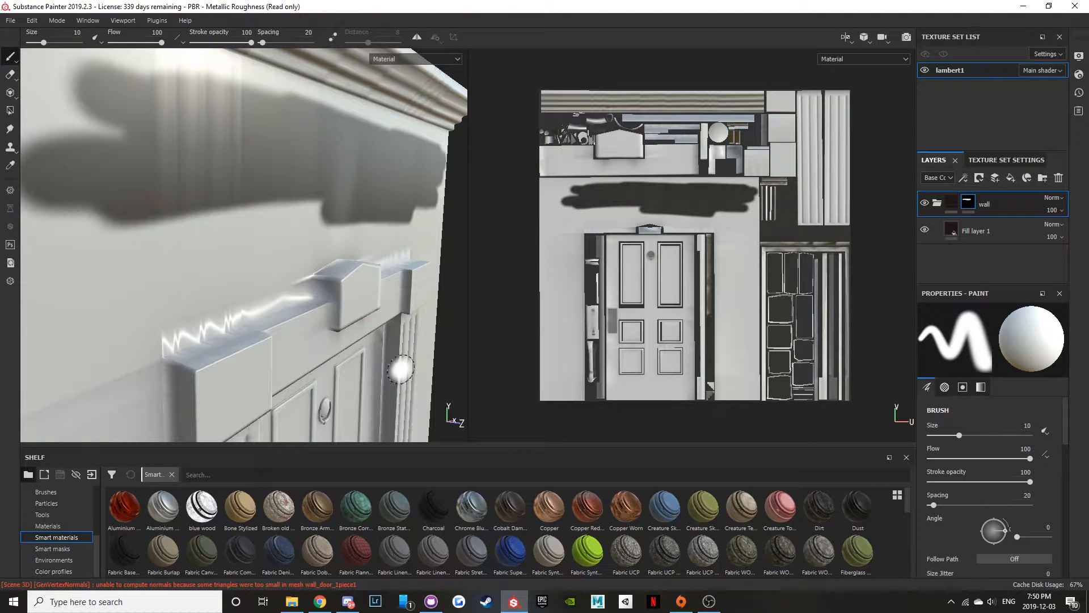
{"action": "left_click_drag", "start_coordinate": [309, 196], "coordinate": [282, 194], "text": "alt"}
{"action": "mouse_move", "coordinate": [282, 193]}
{"action": "left_mouse_down"}
{"action": "mouse_move", "coordinate": [248, 205]}
{"action": "mouse_move", "coordinate": [275, 221]}
{"action": "mouse_move", "coordinate": [358, 195]}
{"action": "left_mouse_up"}
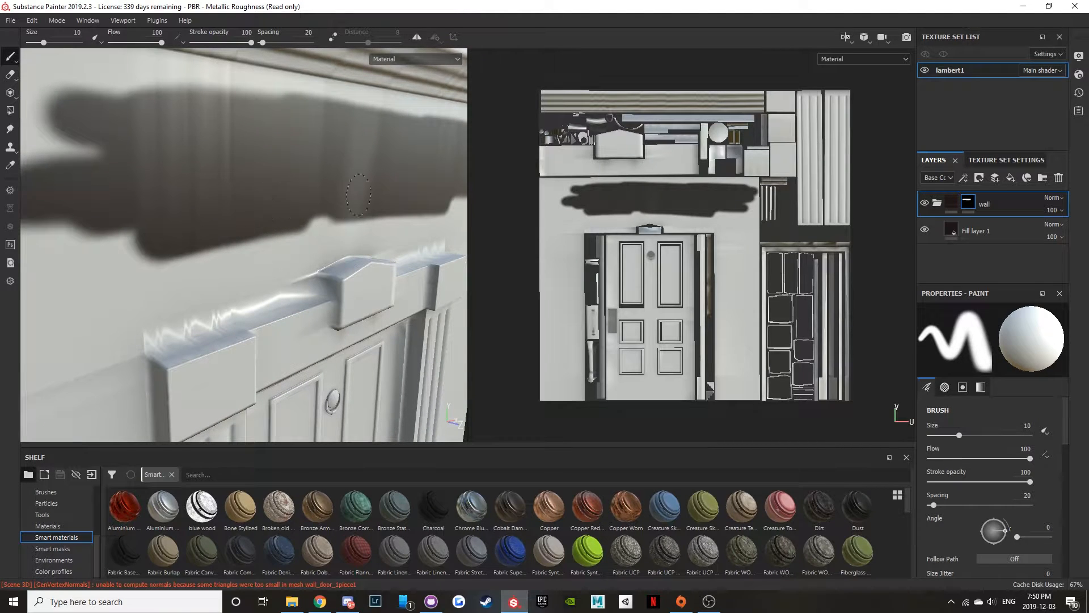
{"action": "mouse_move", "coordinate": [112, 150]}
{"action": "left_mouse_down"}
{"action": "mouse_move", "coordinate": [37, 100]}
{"action": "mouse_move", "coordinate": [51, 227]}
{"action": "mouse_move", "coordinate": [144, 247]}
{"action": "left_mouse_up"}
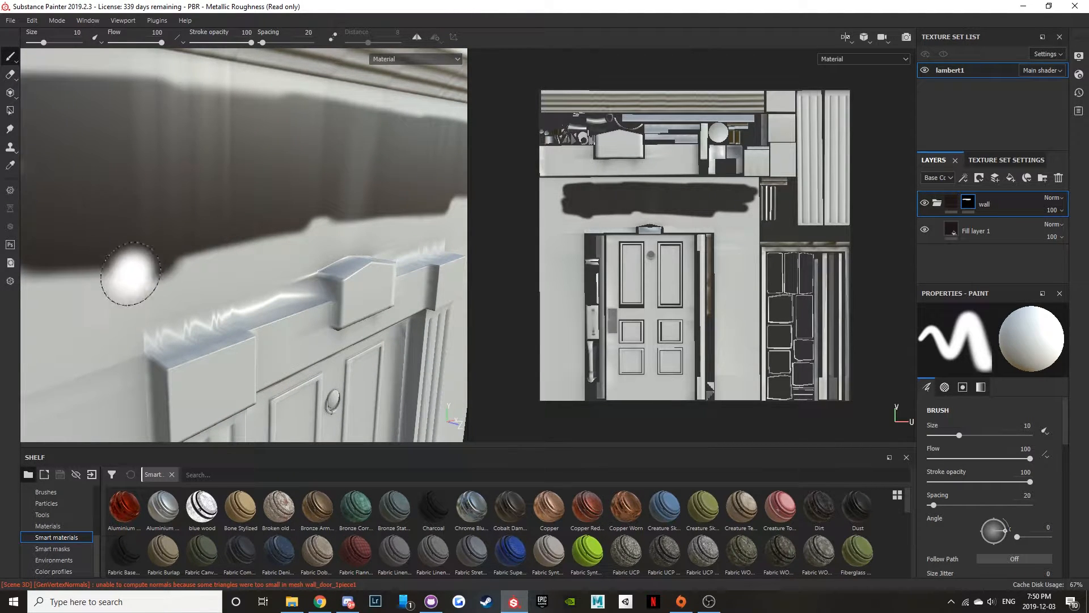
- Paint over the left part of the band in the wall mask with the Basic Hard brush
{"action": "left_click", "coordinate": [57, 492]}
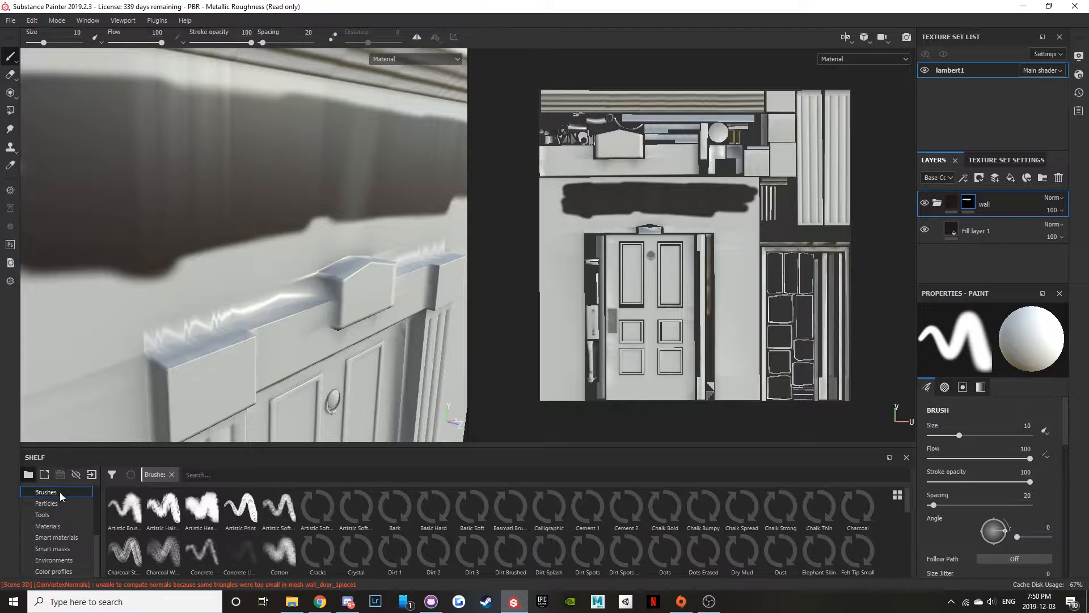
{"action": "left_click", "coordinate": [434, 507]}
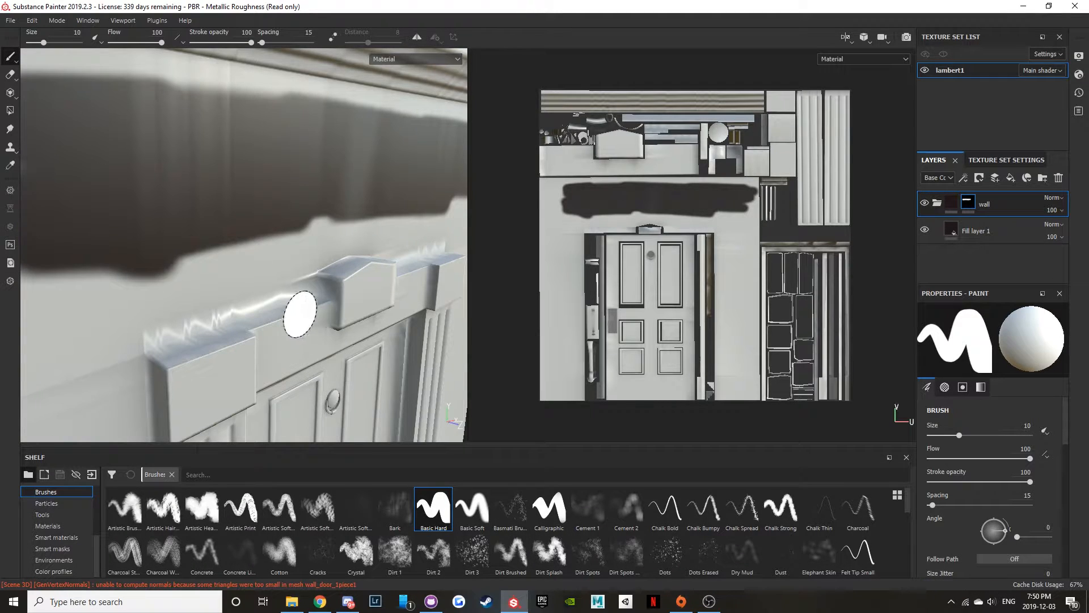
{"action": "mouse_move", "coordinate": [255, 223]}
{"action": "left_mouse_down"}
{"action": "mouse_move", "coordinate": [171, 249]}
{"action": "mouse_move", "coordinate": [329, 232]}
{"action": "mouse_move", "coordinate": [85, 278]}
{"action": "mouse_move", "coordinate": [168, 247]}
{"action": "mouse_move", "coordinate": [178, 109]}
{"action": "mouse_move", "coordinate": [51, 65]}
{"action": "left_mouse_up"}
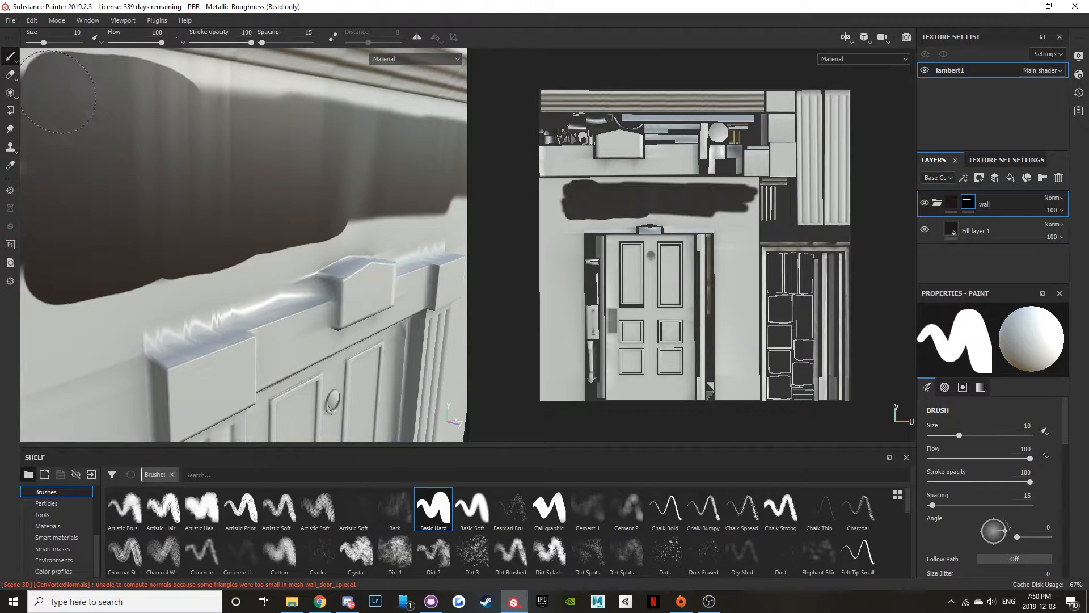
- Paint a speckled patch into the wall mask beside the band's left end with the Dirt 1 brush at size 20
{"action": "left_click", "coordinate": [392, 553]}
{"action": "left_click", "coordinate": [187, 196]}
{"action": "mouse_move", "coordinate": [187, 196]}
{"action": "left_mouse_down", "text": "alt"}
{"action": "mouse_move", "coordinate": [238, 195]}
{"action": "mouse_move", "coordinate": [359, 151]}
{"action": "mouse_move", "coordinate": [370, 189]}
{"action": "left_mouse_up", "text": "alt"}
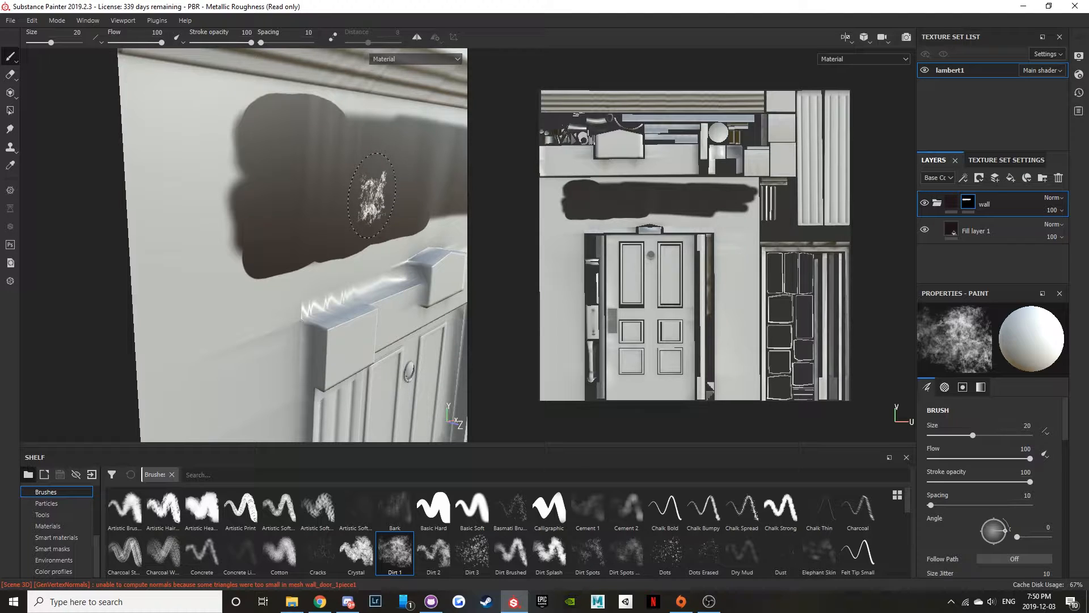
{"action": "key", "text": "ctrl+z"}
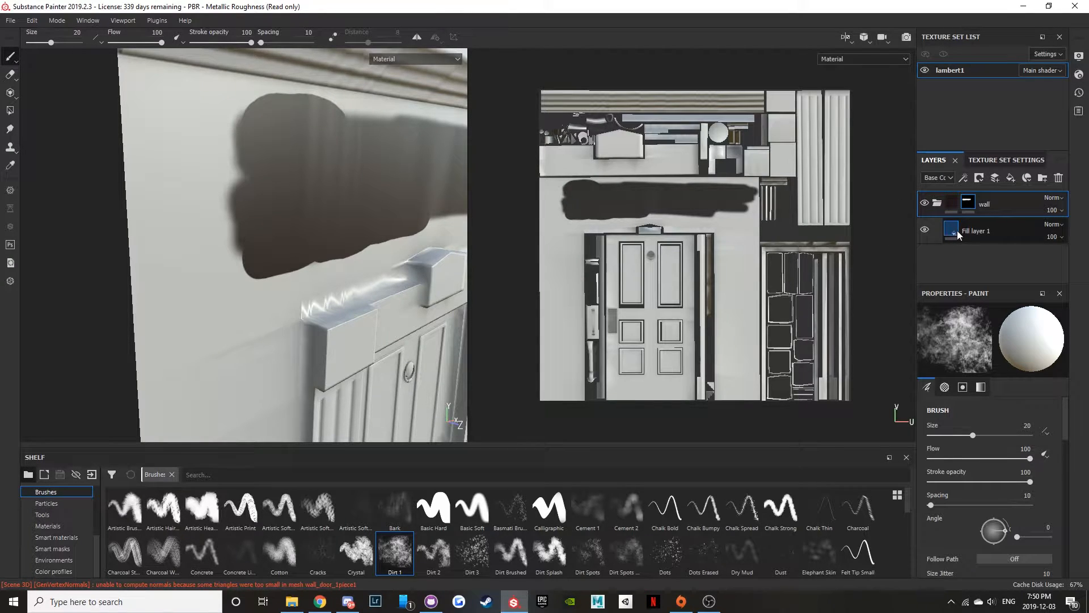
{"action": "left_click", "coordinate": [966, 202]}
{"action": "mouse_move", "coordinate": [205, 159]}
{"action": "left_mouse_down"}
{"action": "mouse_move", "coordinate": [195, 187]}
{"action": "mouse_move", "coordinate": [216, 277]}
{"action": "mouse_move", "coordinate": [206, 309]}
{"action": "left_mouse_up"}
{"action": "scroll", "coordinate": [209, 312], "scroll_direction": "up", "scroll_amount": 2}
{"action": "scroll", "coordinate": [211, 313], "scroll_direction": "down", "scroll_amount": 5}
{"action": "middle_click_drag", "start_coordinate": [355, 319], "coordinate": [287, 211], "text": "alt"}
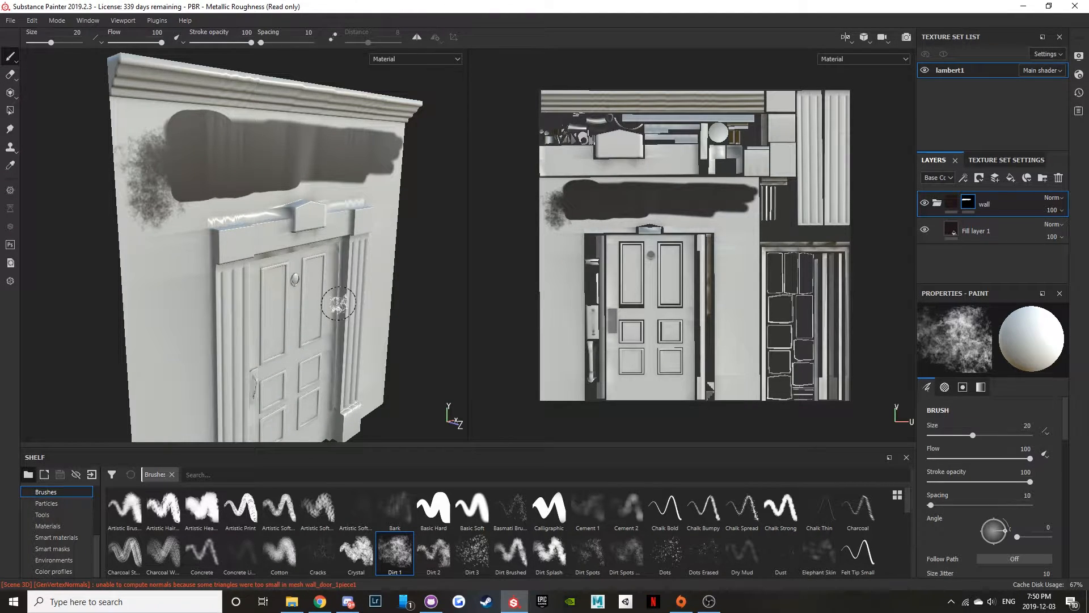
{"action": "scroll", "coordinate": [152, 199], "scroll_direction": "up", "scroll_amount": 5}
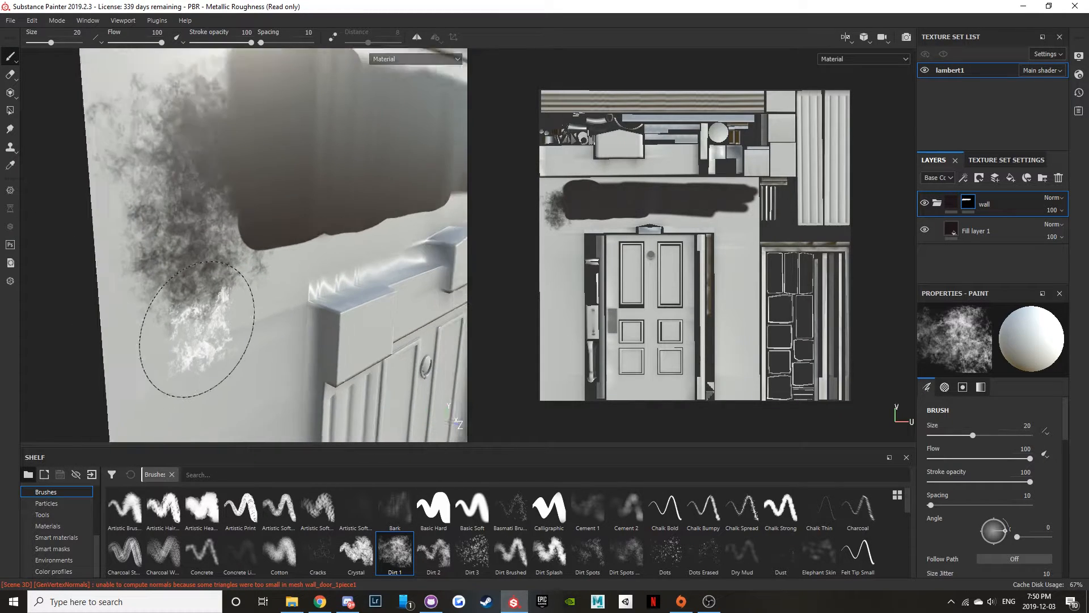
{"action": "scroll", "coordinate": [197, 329], "scroll_direction": "down", "scroll_amount": 1}
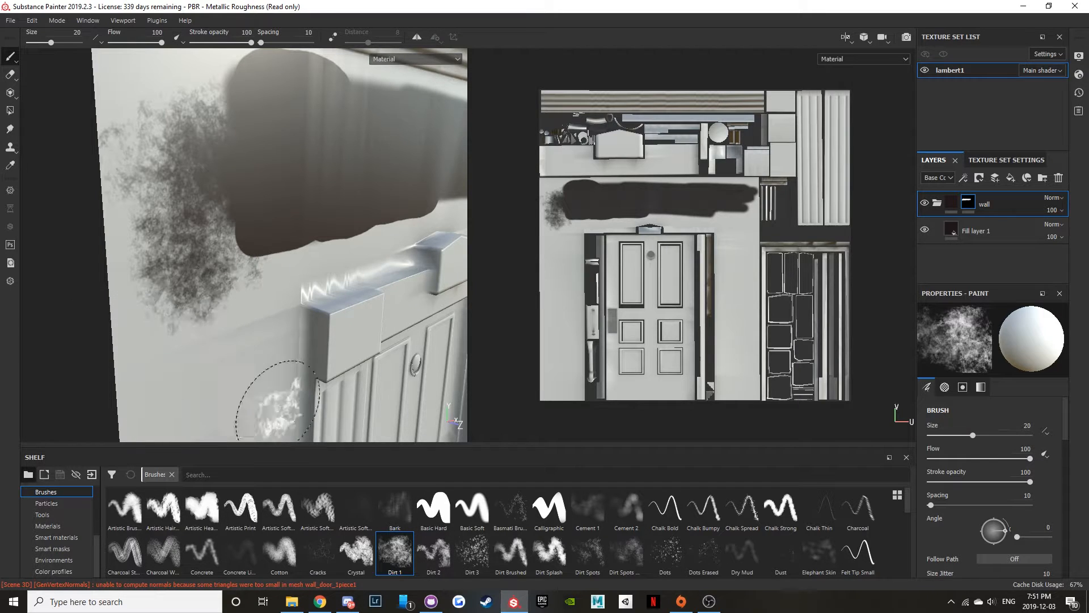
{"action": "mouse_move", "coordinate": [194, 332]}
{"action": "left_mouse_down"}
{"action": "mouse_move", "coordinate": [192, 392]}
{"action": "mouse_move", "coordinate": [187, 340]}
{"action": "mouse_move", "coordinate": [238, 249]}
{"action": "left_mouse_up"}
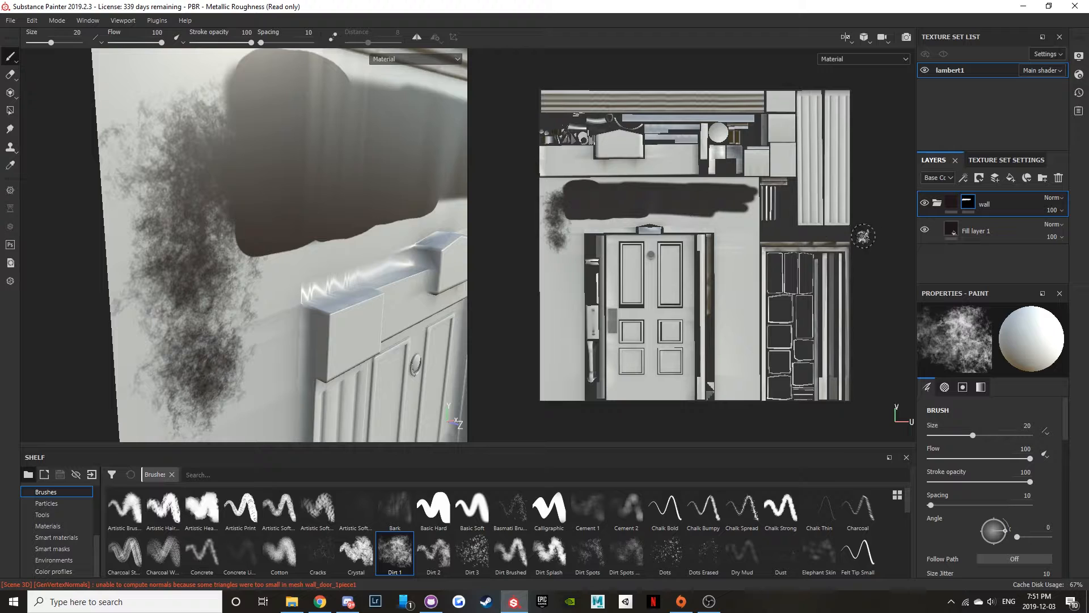
- Paint the wall mask with the Basic Hard brush out to the wall's left edge, undoing the stroke that spills onto the door frame
{"action": "left_click", "coordinate": [954, 232]}
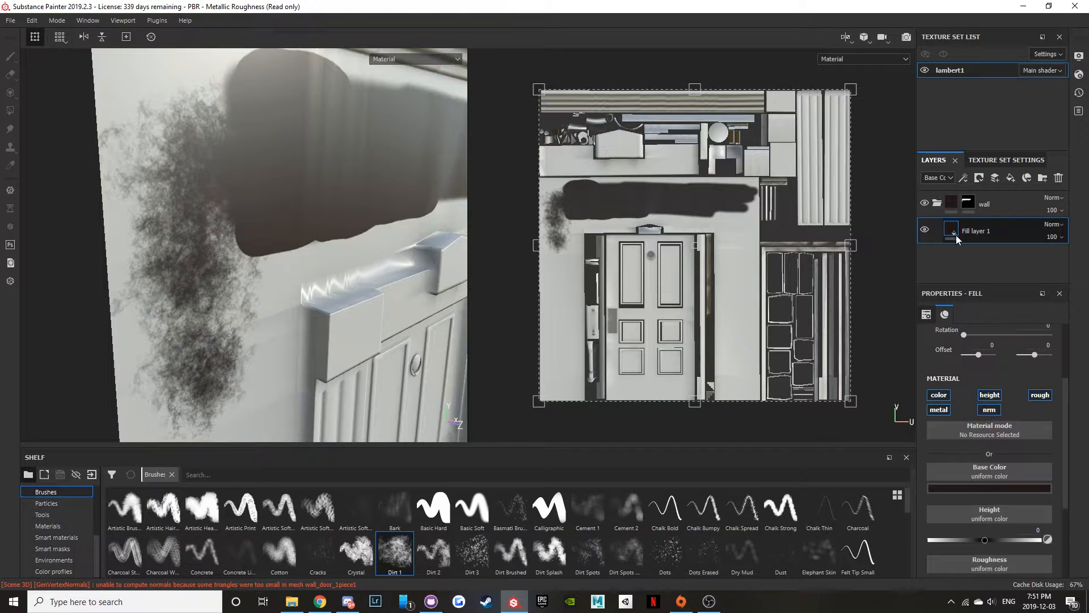
{"action": "left_click", "coordinate": [967, 206]}
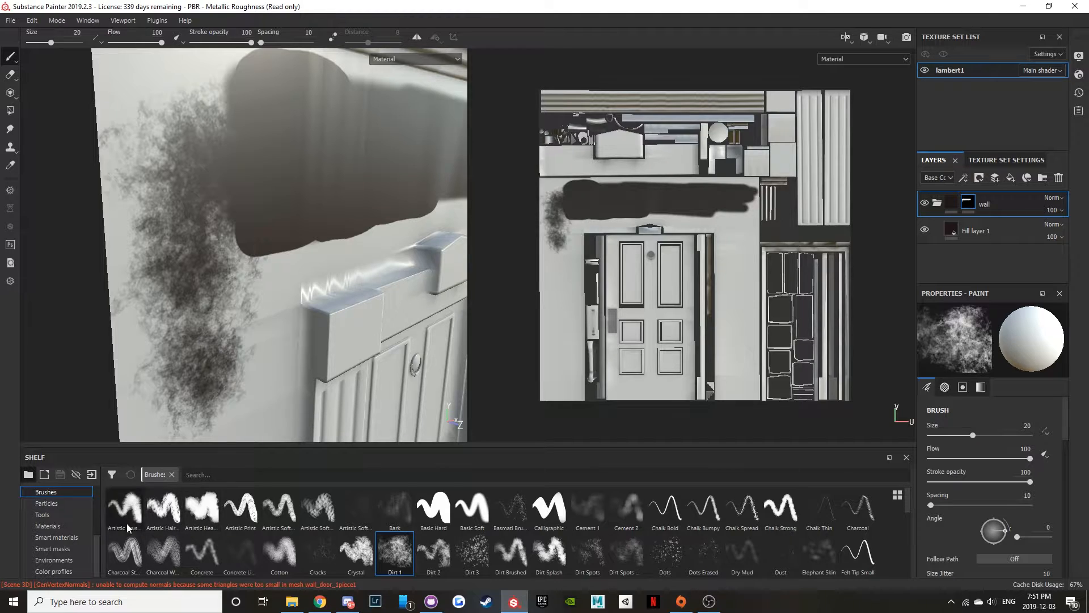
{"action": "left_click", "coordinate": [433, 508]}
{"action": "mouse_move", "coordinate": [199, 176]}
{"action": "left_mouse_down"}
{"action": "mouse_move", "coordinate": [231, 165]}
{"action": "mouse_move", "coordinate": [153, 164]}
{"action": "mouse_move", "coordinate": [130, 74]}
{"action": "mouse_move", "coordinate": [147, 239]}
{"action": "mouse_move", "coordinate": [237, 267]}
{"action": "left_mouse_up"}
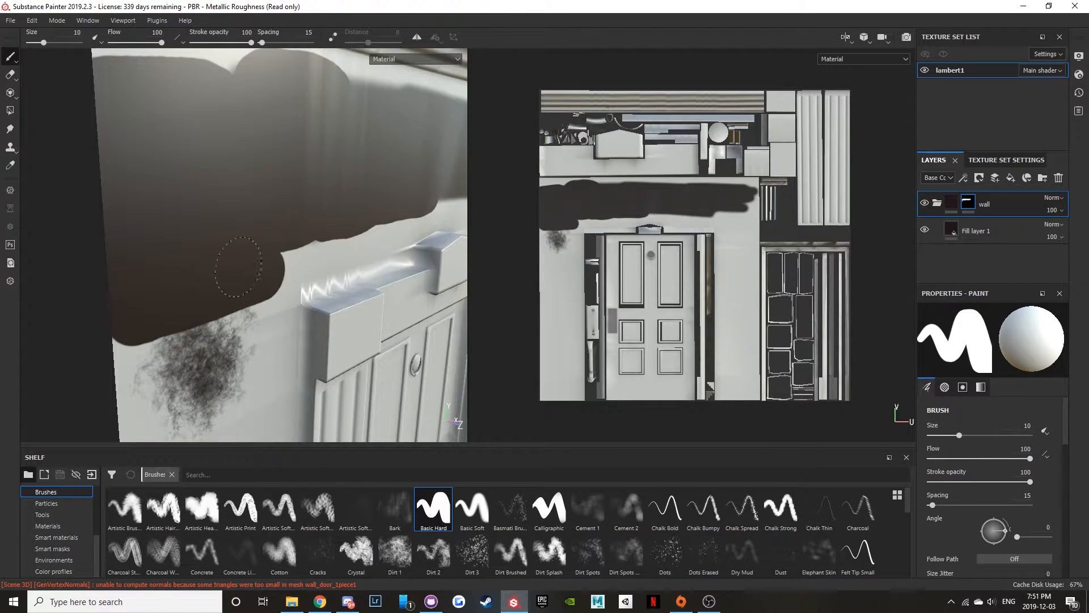
{"action": "left_click_drag", "start_coordinate": [234, 311], "coordinate": [178, 316]}
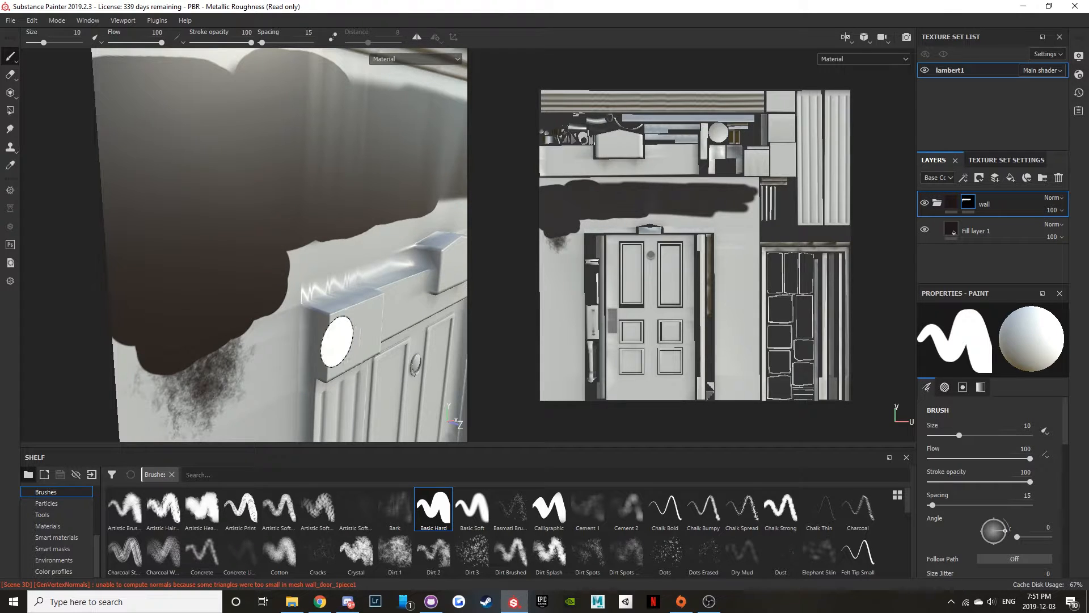
{"action": "mouse_move", "coordinate": [243, 333]}
{"action": "left_mouse_down"}
{"action": "mouse_move", "coordinate": [289, 339]}
{"action": "mouse_move", "coordinate": [408, 303]}
{"action": "left_mouse_up"}
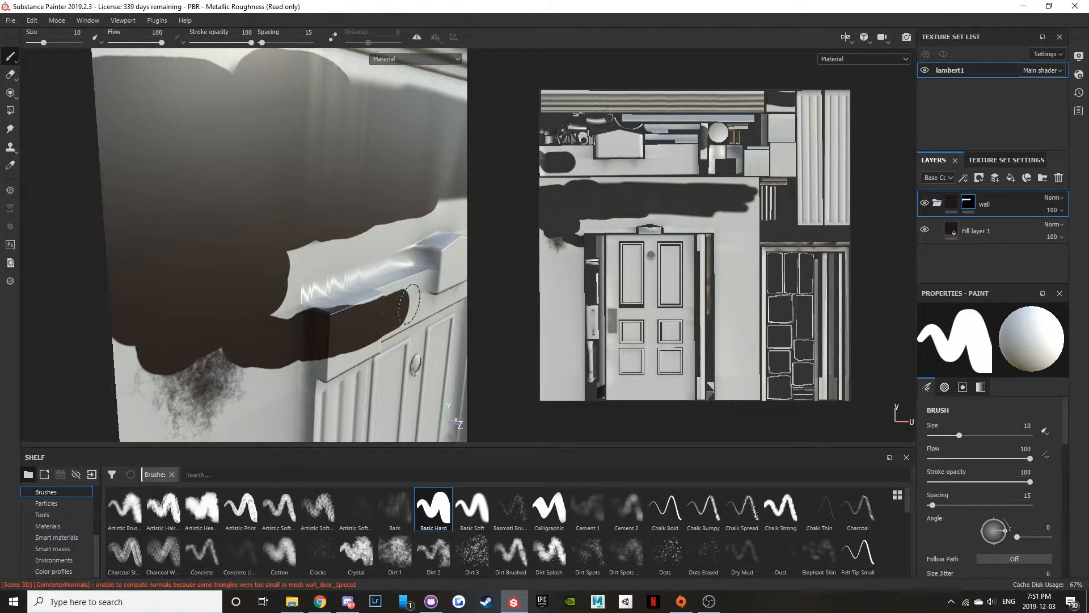
{"action": "key", "text": "ctrl+z"}
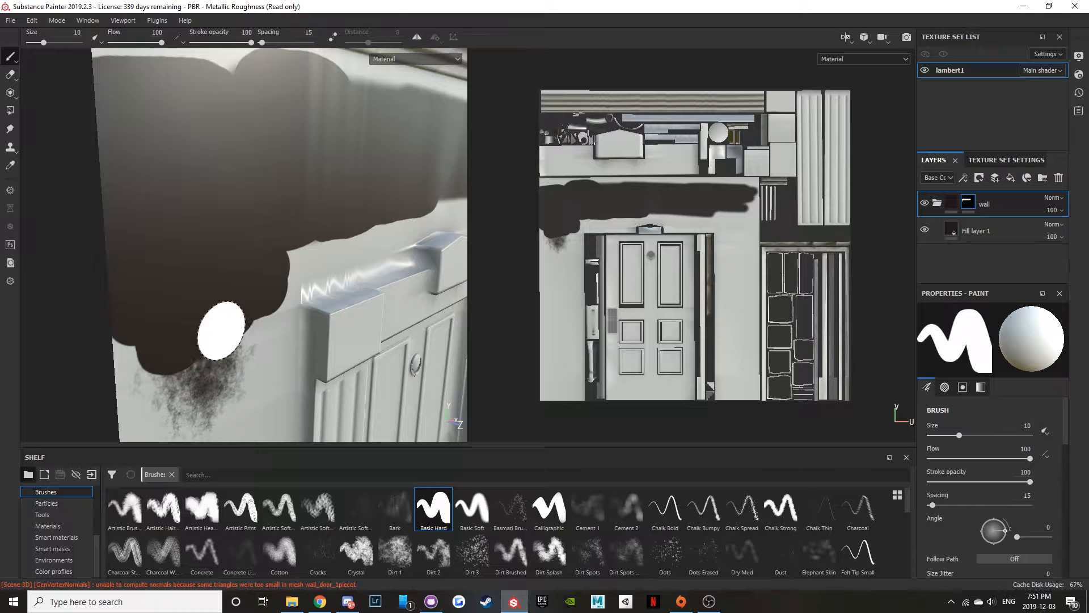
- Extend the wall mask down the wall's left edge in the 2D view, undoing the strokes that run toward the door frame
{"action": "left_click_drag", "start_coordinate": [258, 301], "coordinate": [194, 292], "text": "alt"}
{"action": "scroll", "coordinate": [594, 215], "scroll_direction": "up", "scroll_amount": 3}
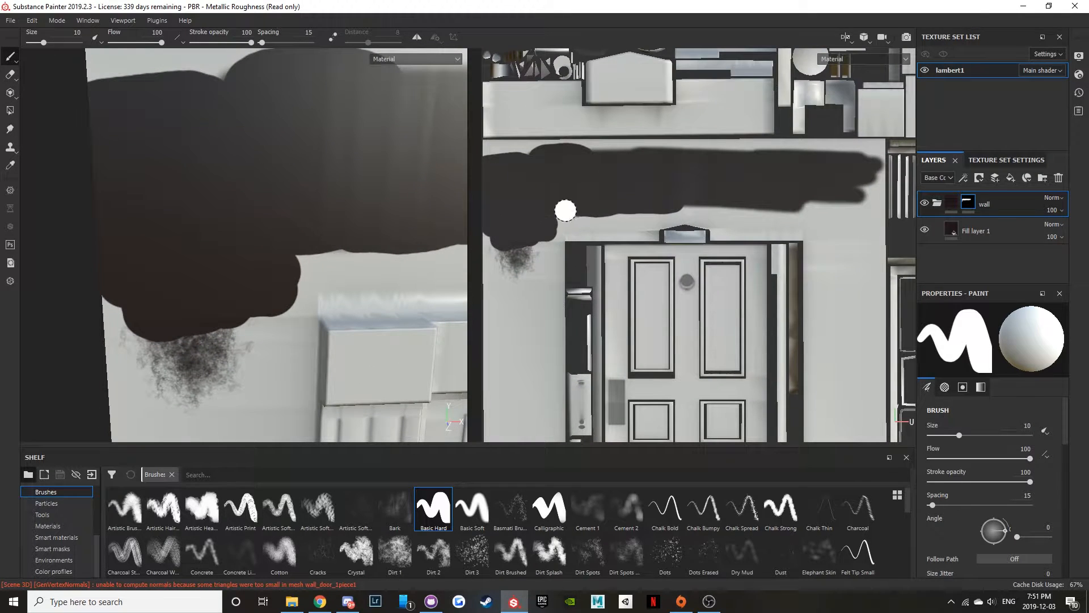
{"action": "left_click_drag", "start_coordinate": [565, 210], "coordinate": [628, 213]}
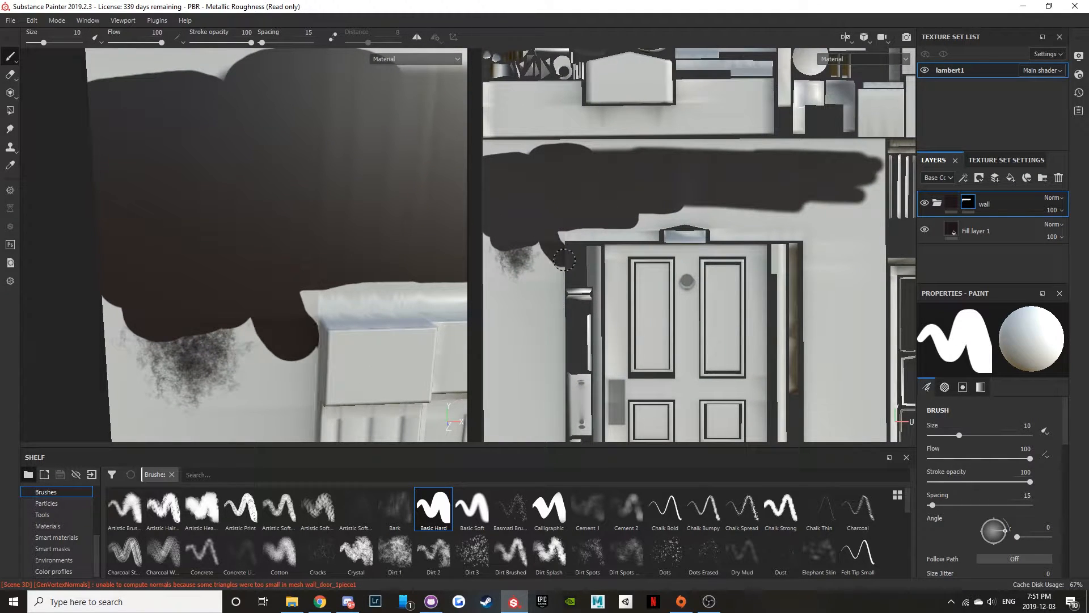
{"action": "left_click_drag", "start_coordinate": [567, 279], "coordinate": [567, 316]}
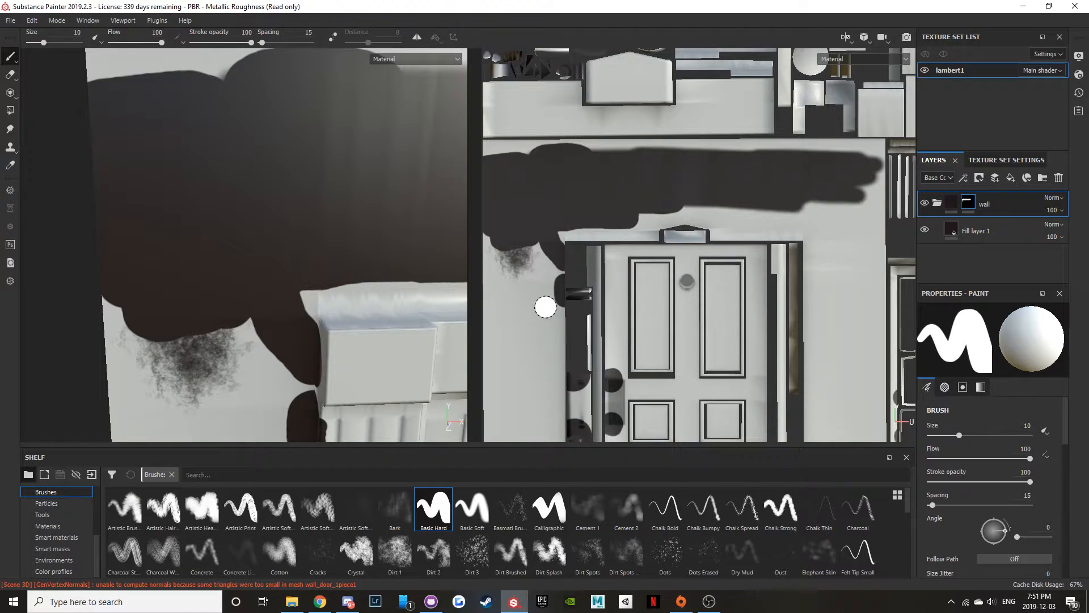
{"action": "key", "text": "ctrl+z"}
{"action": "mouse_move", "coordinate": [540, 265]}
{"action": "left_mouse_down"}
{"action": "mouse_move", "coordinate": [520, 313]}
{"action": "mouse_move", "coordinate": [490, 247]}
{"action": "left_mouse_up"}
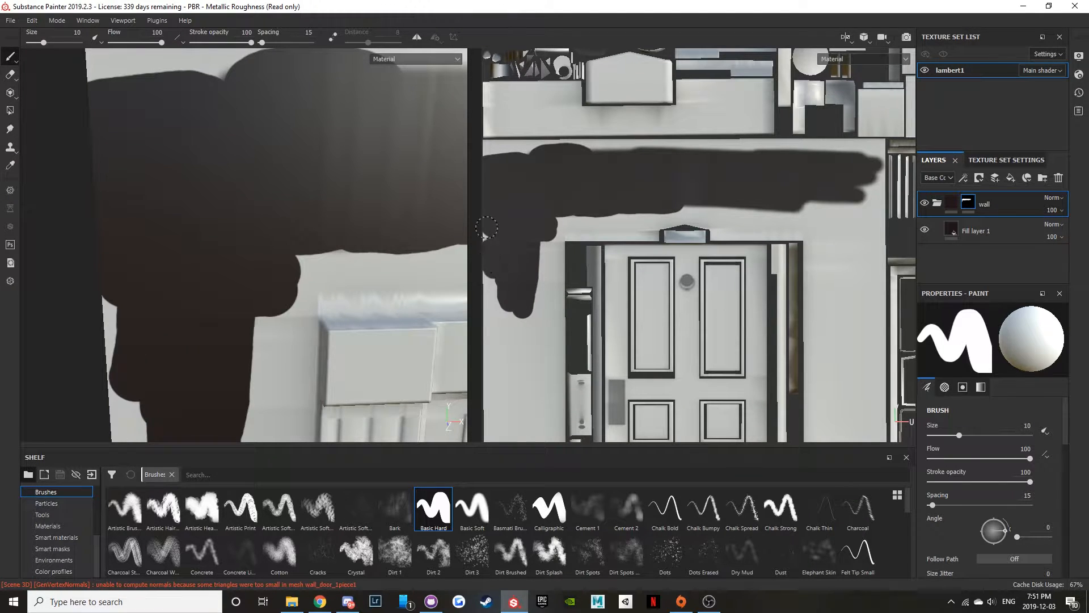
- Set the brush's backface culling angle to 45
{"action": "scroll", "coordinate": [975, 468], "scroll_direction": "down", "scroll_amount": 4}
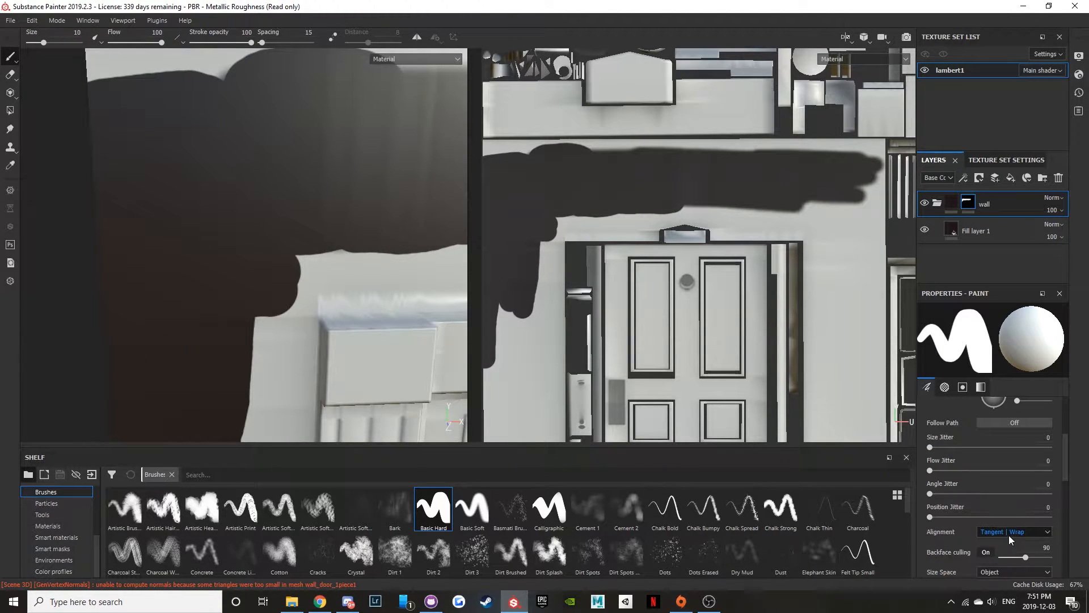
{"action": "scroll", "coordinate": [1021, 531], "scroll_direction": "down", "scroll_amount": 1}
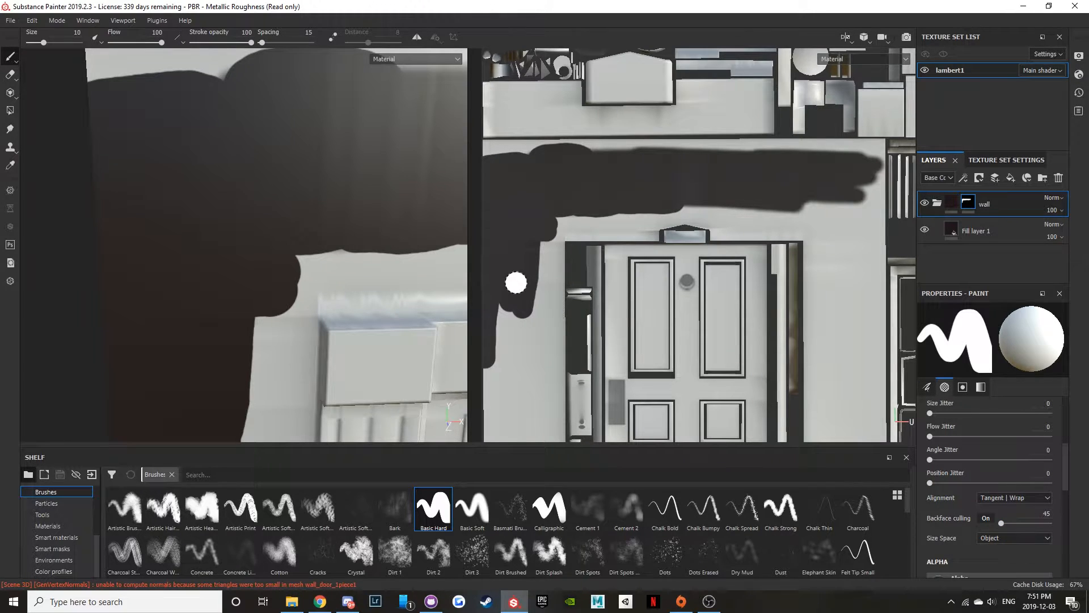
{"action": "left_click_drag", "start_coordinate": [302, 292], "coordinate": [305, 293], "text": "alt"}
{"action": "scroll", "coordinate": [310, 296], "scroll_direction": "down", "scroll_amount": 2}
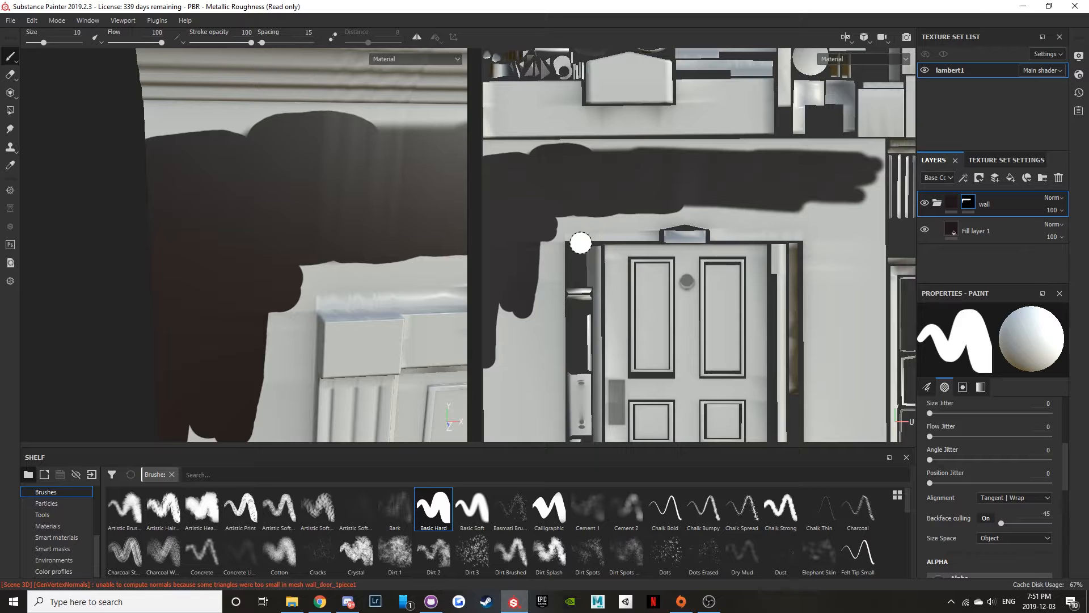
- Try a sideways mask stroke in the 2D view from the painted wall area to the door frame's edge, and undo it
{"action": "scroll", "coordinate": [579, 243], "scroll_direction": "up", "scroll_amount": 4}
{"action": "scroll", "coordinate": [500, 278], "scroll_direction": "up", "scroll_amount": 1}
{"action": "scroll", "coordinate": [391, 279], "scroll_direction": "up", "scroll_amount": 1}
{"action": "left_click_drag", "start_coordinate": [323, 280], "coordinate": [346, 251], "text": "alt"}
{"action": "scroll", "coordinate": [299, 310], "scroll_direction": "down", "scroll_amount": 3}
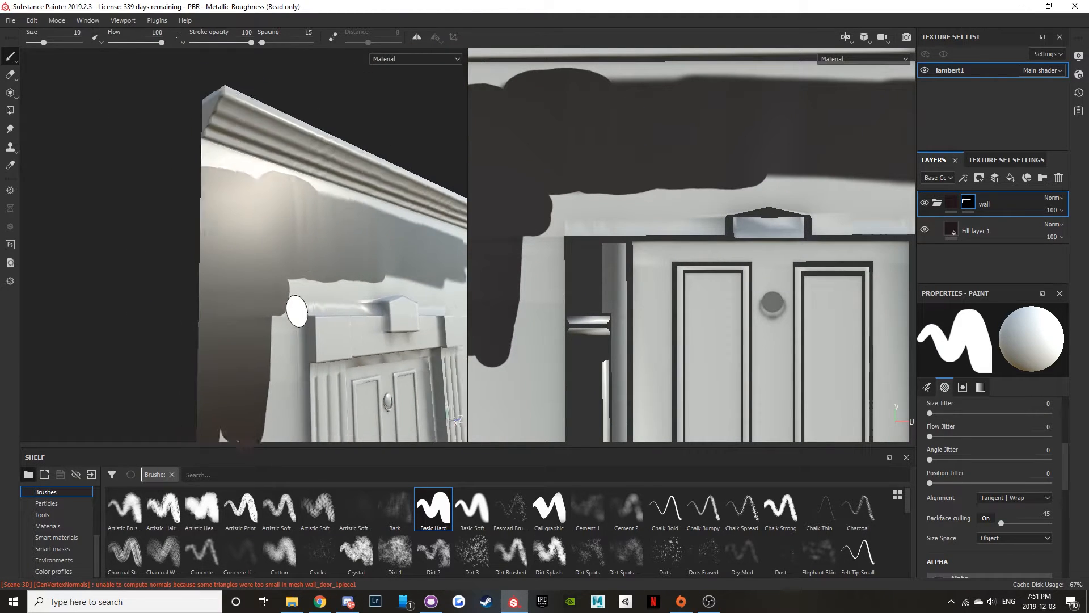
{"action": "scroll", "coordinate": [296, 311], "scroll_direction": "up", "scroll_amount": 3}
{"action": "middle_click_drag", "start_coordinate": [299, 305], "coordinate": [263, 131], "text": "alt"}
{"action": "left_click_drag", "start_coordinate": [262, 131], "coordinate": [228, 198], "text": "alt"}
{"action": "mouse_move", "coordinate": [519, 270]}
{"action": "left_mouse_down"}
{"action": "mouse_move", "coordinate": [550, 265]}
{"action": "mouse_move", "coordinate": [557, 285]}
{"action": "left_mouse_up"}
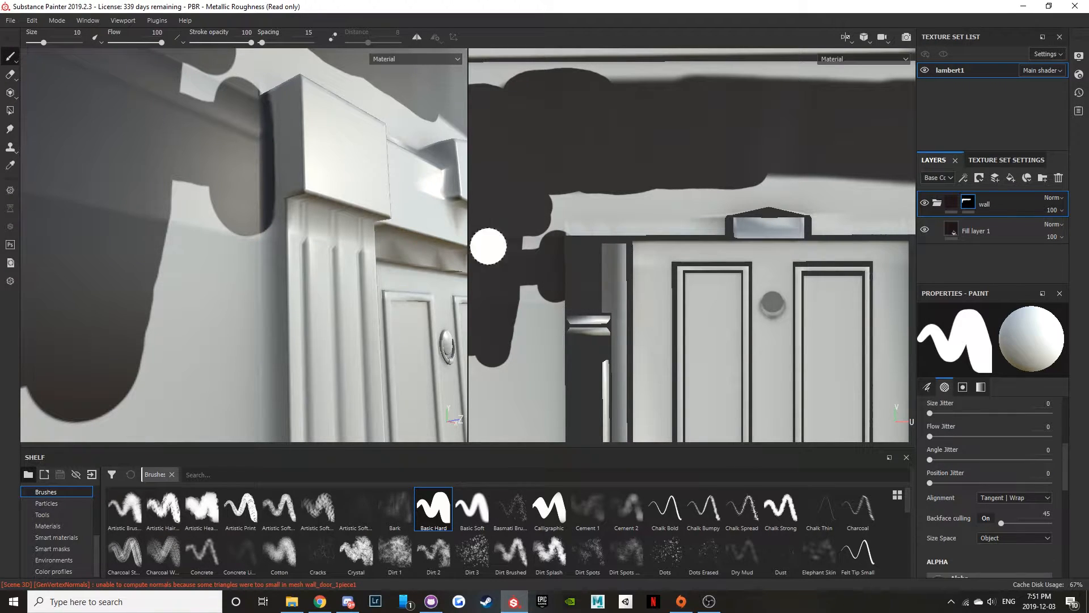
{"action": "key", "text": "ctrl+z"}
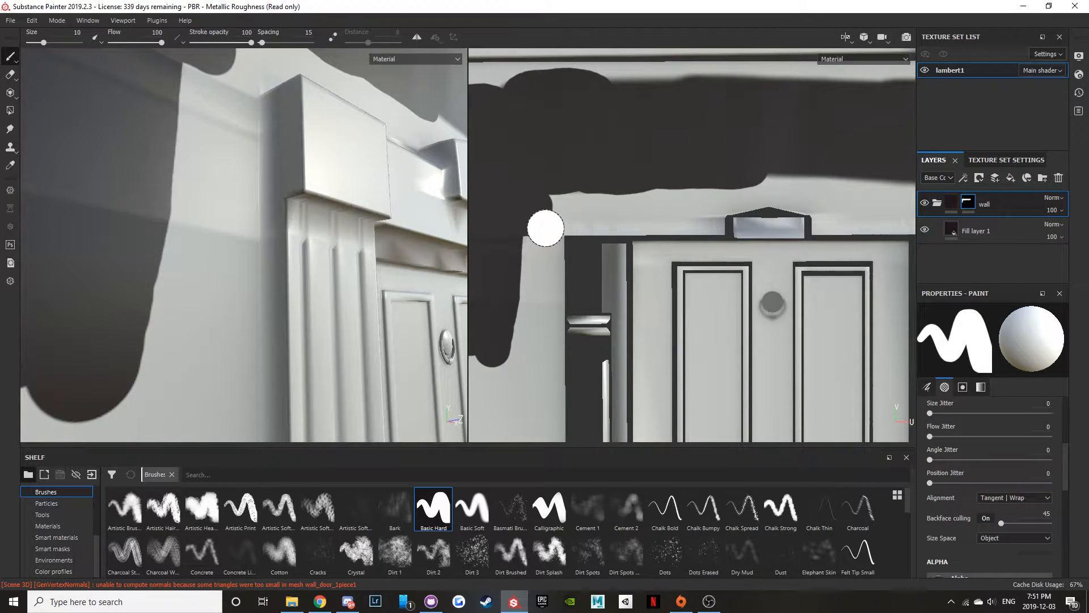
- Extend the wall mask in the 2D view along the door frame's upper edge and down the wall beside its left side
{"action": "left_click_drag", "start_coordinate": [533, 233], "coordinate": [541, 218]}
{"action": "mouse_move", "coordinate": [621, 176]}
{"action": "left_mouse_down"}
{"action": "mouse_move", "coordinate": [568, 209]}
{"action": "mouse_move", "coordinate": [691, 196]}
{"action": "left_mouse_up"}
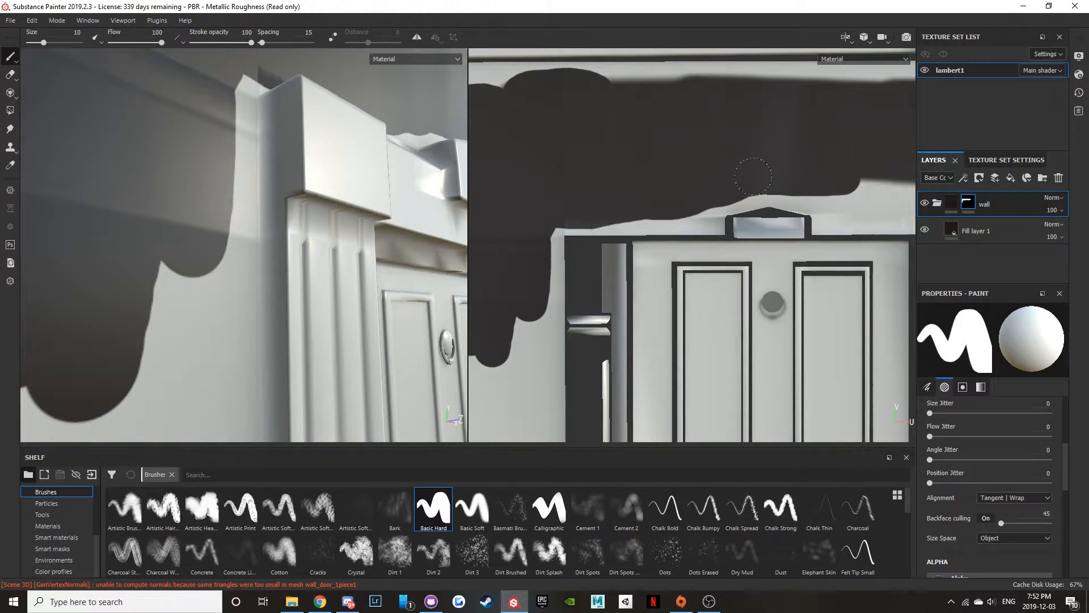
{"action": "left_click_drag", "start_coordinate": [541, 246], "coordinate": [530, 374]}
- Reduce the brush to size 2.33, try a short mask stroke in the 2D view beside the frame's edge, and undo it
{"action": "right_click_drag", "start_coordinate": [516, 327], "coordinate": [527, 307], "text": "alt"}
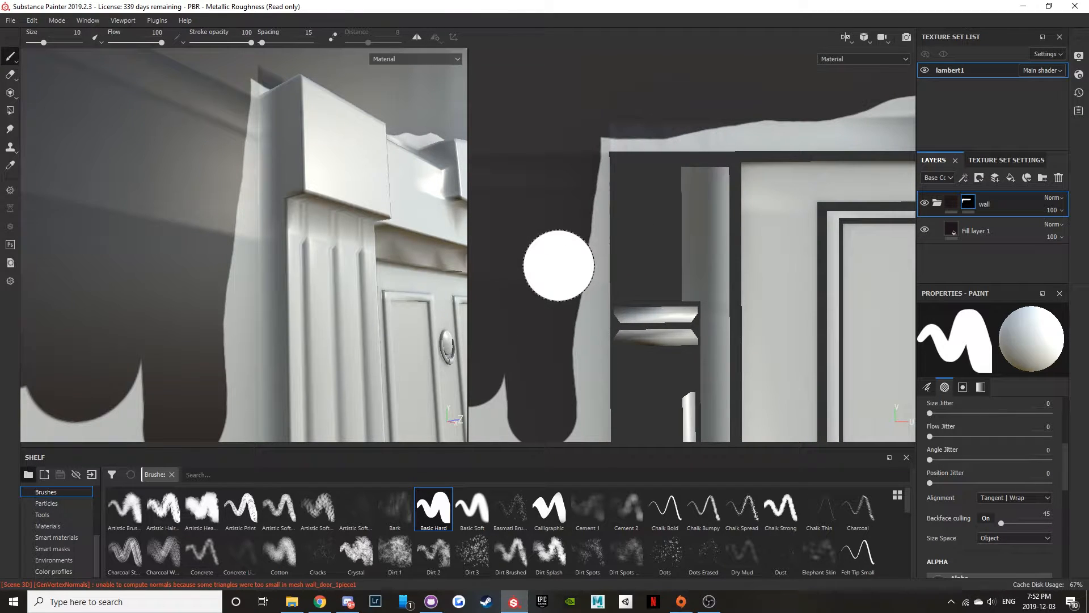
{"action": "right_click_drag", "start_coordinate": [559, 265], "coordinate": [599, 255], "text": "ctrl"}
{"action": "left_click_drag", "start_coordinate": [613, 194], "coordinate": [616, 208]}
{"action": "key", "text": "ctrl+z"}
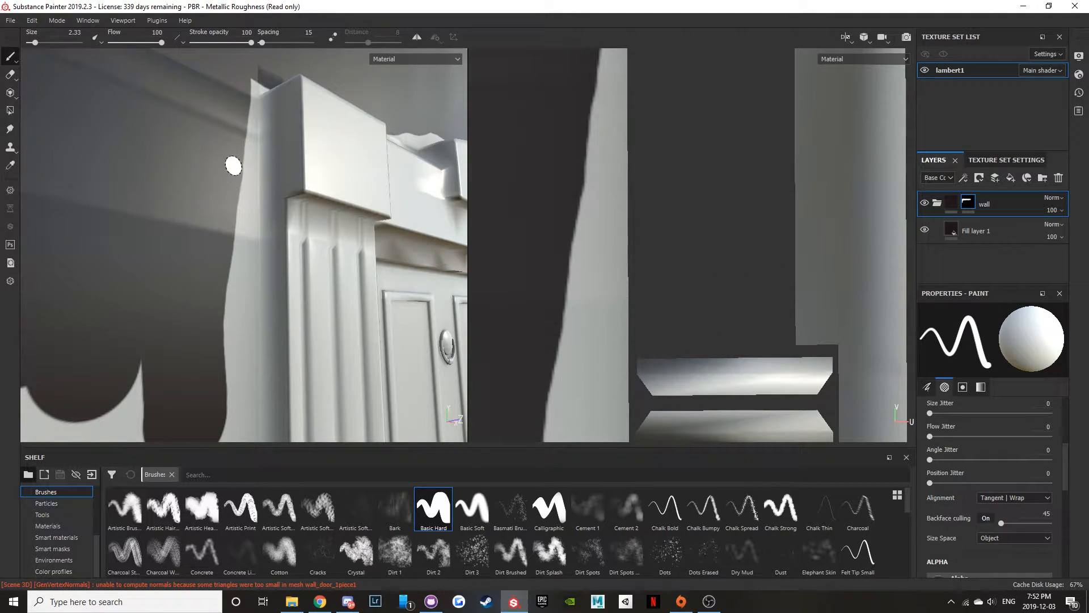
- Try mask strokes in the 3D view on the bare wall strip beside the frame's upper corner block, and undo the last one
{"action": "left_click_drag", "start_coordinate": [231, 168], "coordinate": [231, 209], "text": "alt"}
{"action": "mouse_move", "coordinate": [231, 209]}
{"action": "right_mouse_down", "text": "alt"}
{"action": "mouse_move", "coordinate": [226, 192]}
{"action": "mouse_move", "coordinate": [260, 172]}
{"action": "right_mouse_up", "text": "alt"}
{"action": "middle_click_drag", "start_coordinate": [278, 168], "coordinate": [145, 261], "text": "alt"}
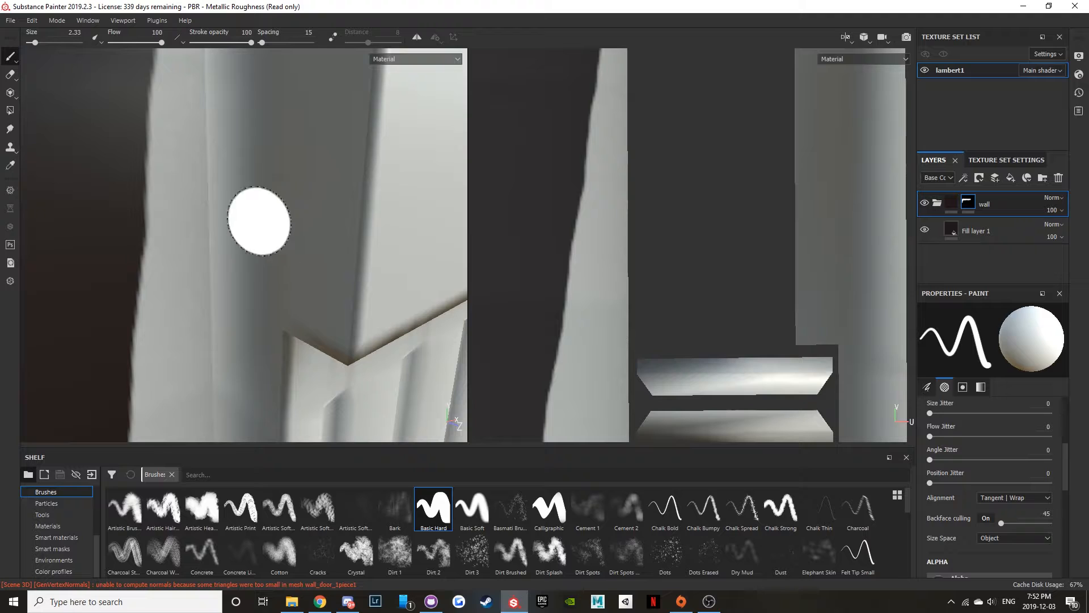
{"action": "left_click", "coordinate": [158, 229]}
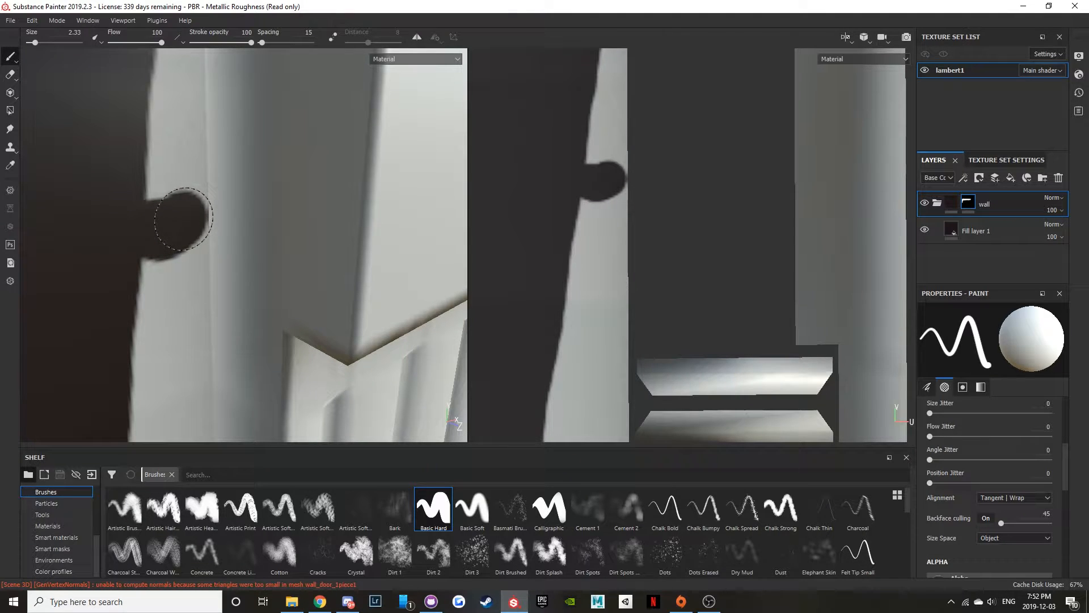
{"action": "left_click_drag", "start_coordinate": [180, 201], "coordinate": [179, 142]}
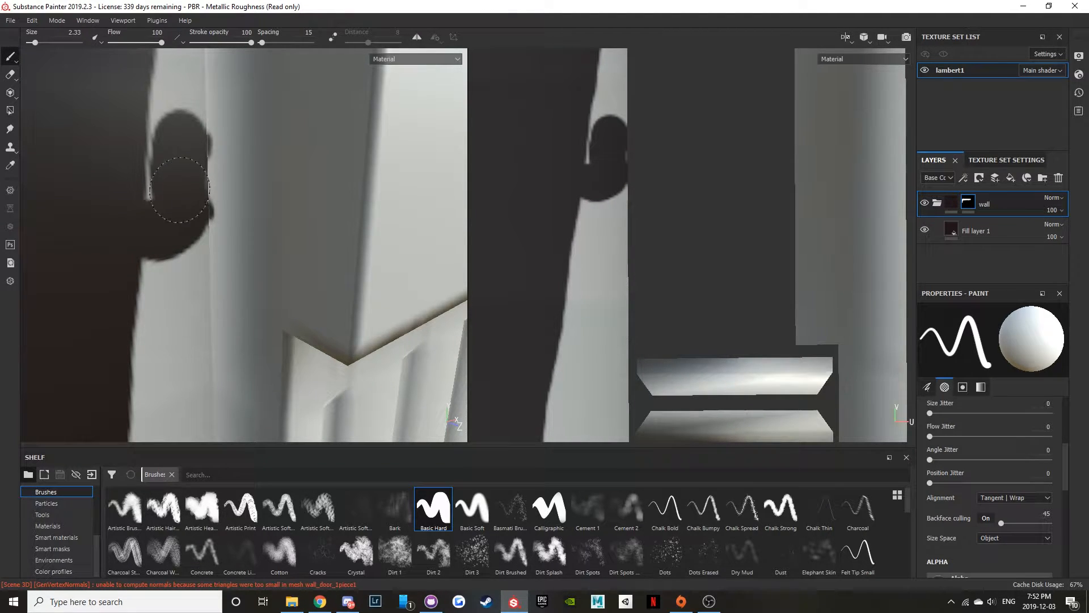
{"action": "key", "text": "ctrl+z"}
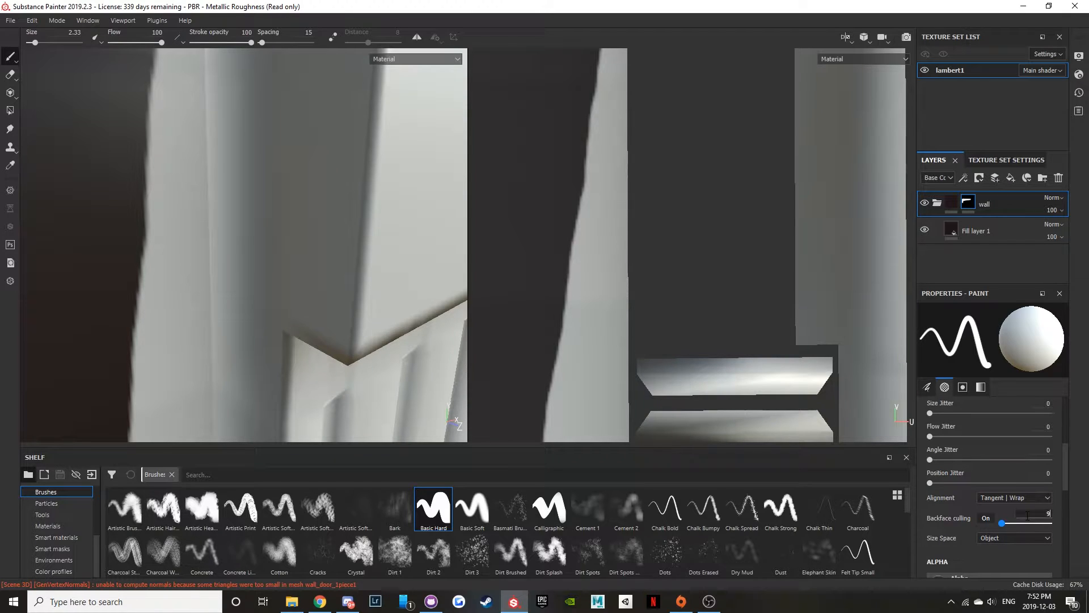
- Set the backface culling angle to 90 and try mask strokes beside the frame, including fine ones at size 0.6, undoing them
{"action": "mouse_move", "coordinate": [127, 214]}
{"action": "left_mouse_down"}
{"action": "mouse_move", "coordinate": [187, 200]}
{"action": "mouse_move", "coordinate": [177, 201]}
{"action": "left_mouse_up"}
{"action": "key", "text": "ctrl+z"}
{"action": "mouse_move", "coordinate": [190, 251]}
{"action": "left_mouse_down", "text": "alt"}
{"action": "mouse_move", "coordinate": [154, 311]}
{"action": "mouse_move", "coordinate": [138, 223]}
{"action": "left_mouse_up", "text": "alt"}
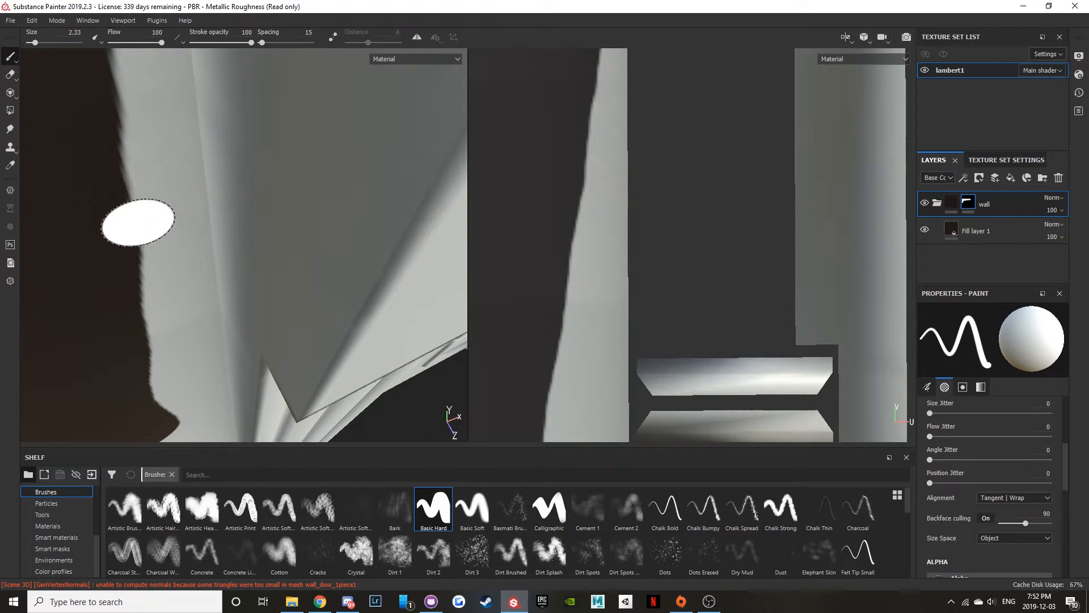
{"action": "right_click_drag", "start_coordinate": [161, 176], "coordinate": [139, 178], "text": "ctrl"}
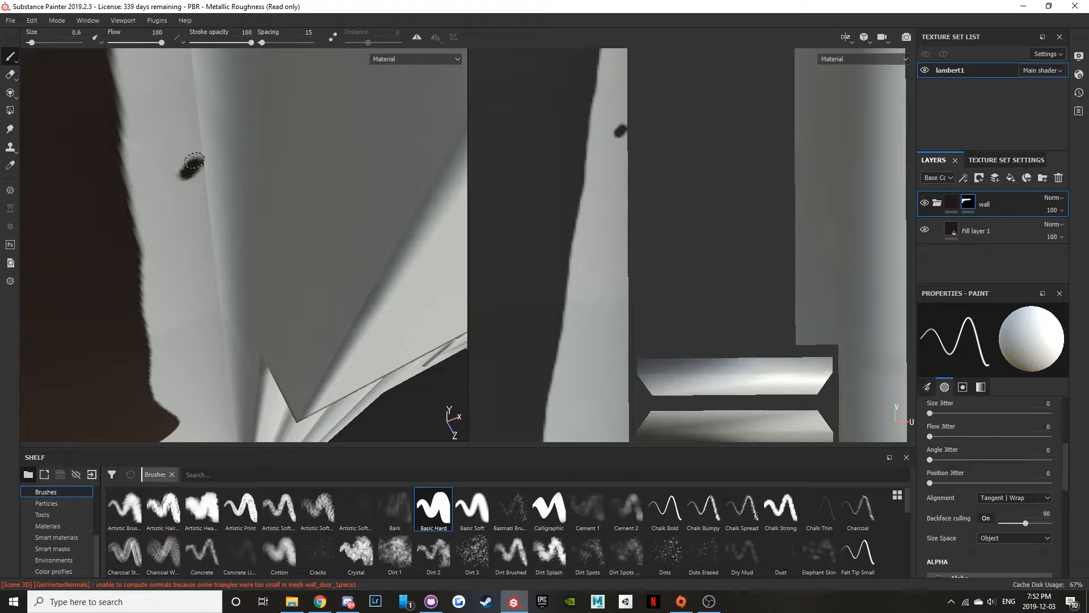
{"action": "left_click_drag", "start_coordinate": [193, 145], "coordinate": [192, 136]}
{"action": "mouse_move", "coordinate": [193, 158]}
{"action": "left_mouse_down", "text": "alt"}
{"action": "mouse_move", "coordinate": [204, 182]}
{"action": "mouse_move", "coordinate": [219, 168]}
{"action": "left_mouse_up", "text": "alt"}
{"action": "key", "text": "ctrl+z"}
- Enlarge the brush to size 6.63 and paint the wall mask down alongside the door frame's upper corner block
{"action": "right_click_drag", "start_coordinate": [208, 156], "coordinate": [266, 159], "text": "ctrl"}
{"action": "mouse_move", "coordinate": [206, 182]}
{"action": "right_mouse_down", "text": "alt"}
{"action": "mouse_move", "coordinate": [170, 177]}
{"action": "mouse_move", "coordinate": [204, 255]}
{"action": "mouse_move", "coordinate": [195, 272]}
{"action": "right_mouse_up", "text": "alt"}
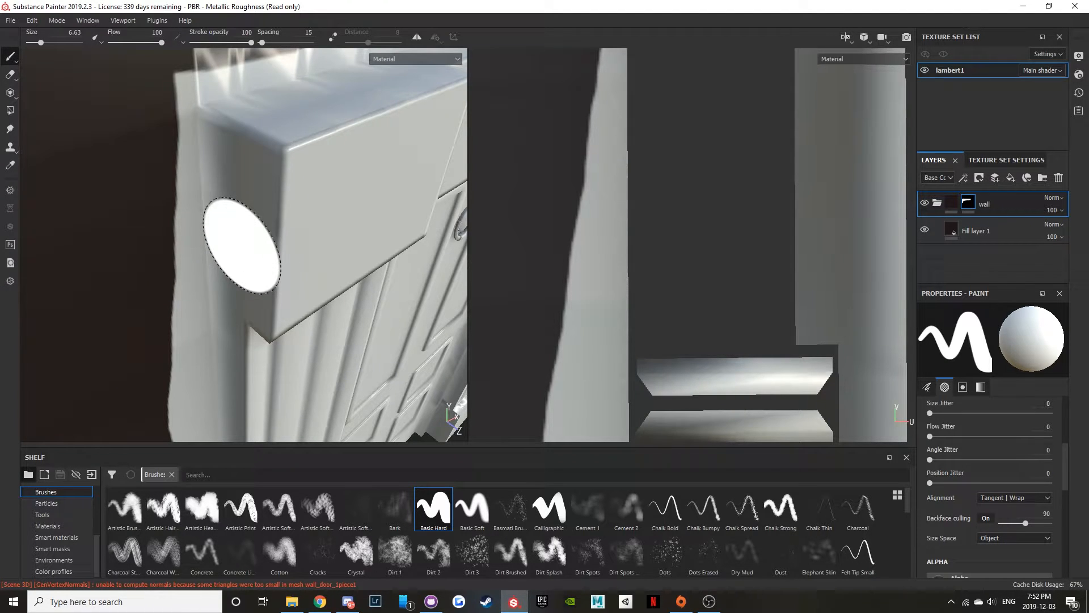
{"action": "mouse_move", "coordinate": [133, 222]}
{"action": "left_mouse_down"}
{"action": "mouse_move", "coordinate": [190, 193]}
{"action": "mouse_move", "coordinate": [156, 340]}
{"action": "left_mouse_up"}
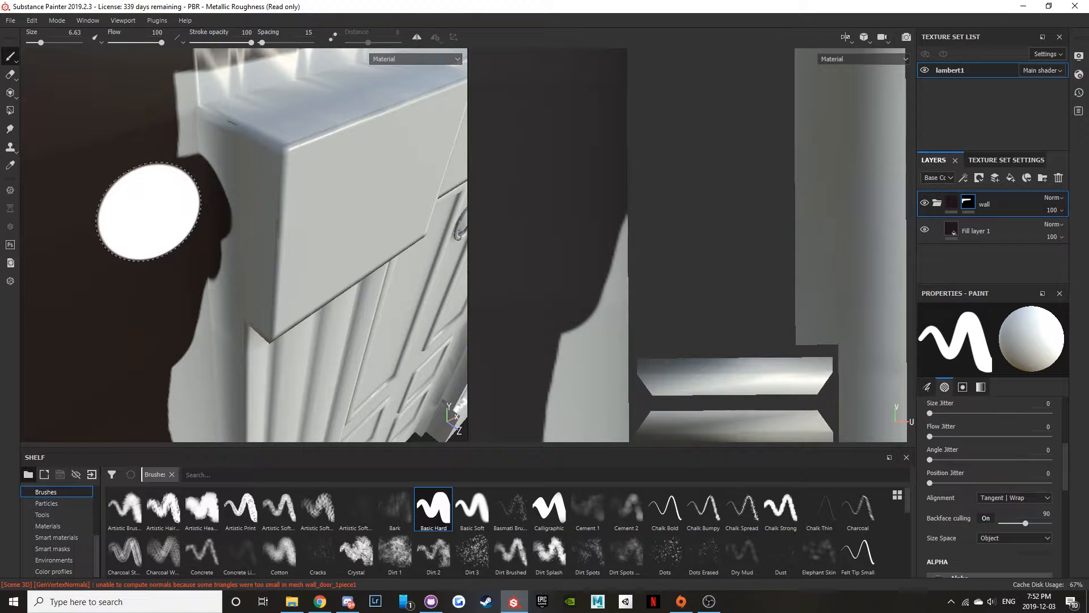
- Erase the mask that spills onto the side of the frame's corner block, using eraser sizes 4.42 and 1.31
{"action": "left_click", "coordinate": [10, 75]}
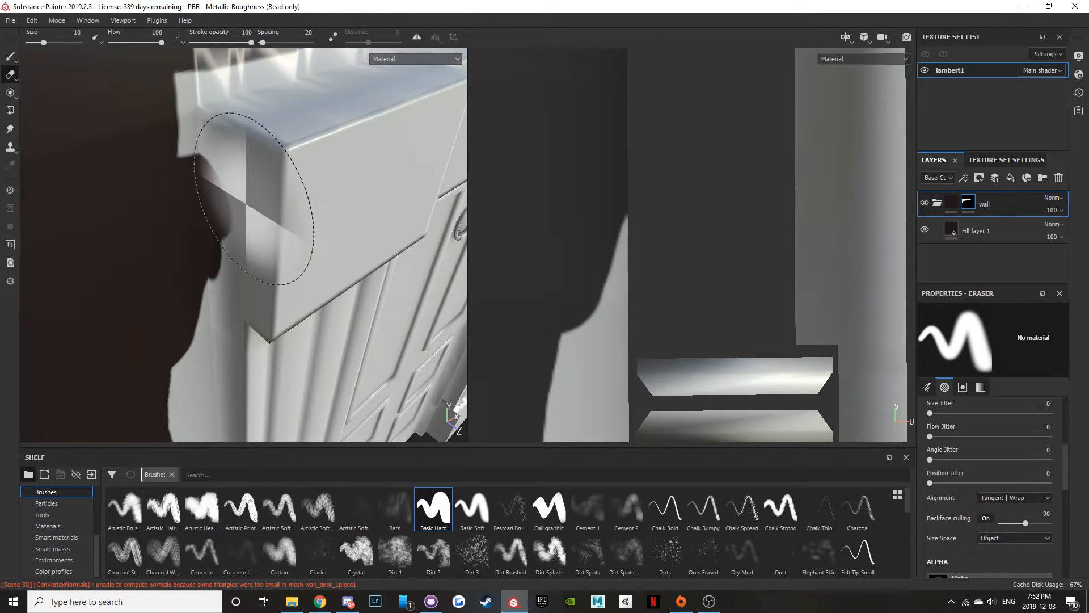
{"action": "right_click_drag", "start_coordinate": [248, 210], "coordinate": [228, 210], "text": "ctrl"}
{"action": "mouse_move", "coordinate": [284, 208]}
{"action": "left_mouse_down", "text": "alt"}
{"action": "mouse_move", "coordinate": [277, 202]}
{"action": "mouse_move", "coordinate": [309, 190]}
{"action": "left_mouse_up", "text": "alt"}
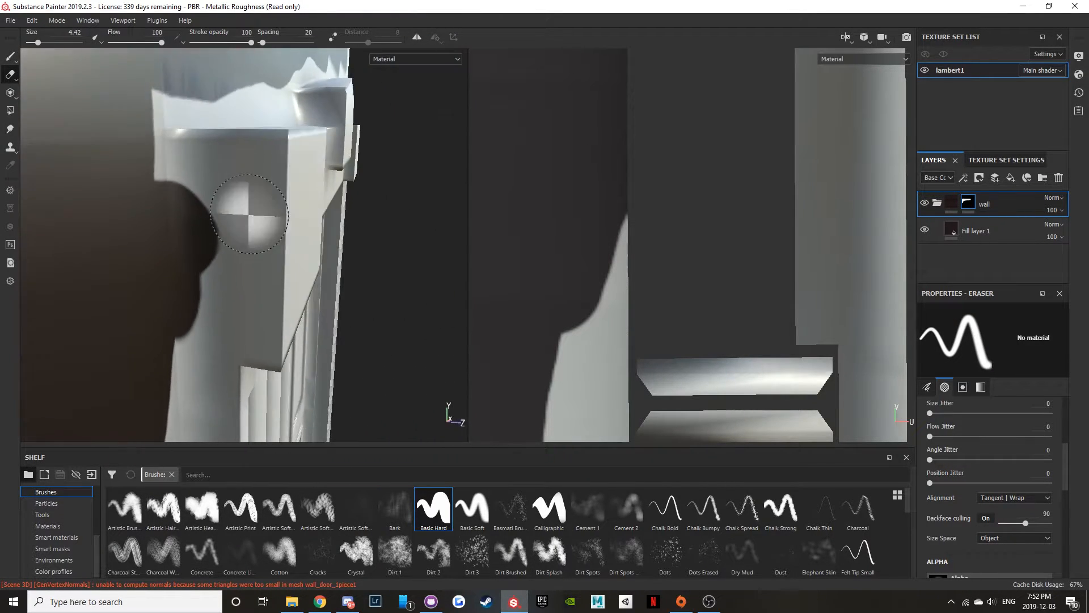
{"action": "left_click_drag", "start_coordinate": [228, 237], "coordinate": [198, 197]}
{"action": "left_click_drag", "start_coordinate": [189, 224], "coordinate": [187, 226], "text": "alt"}
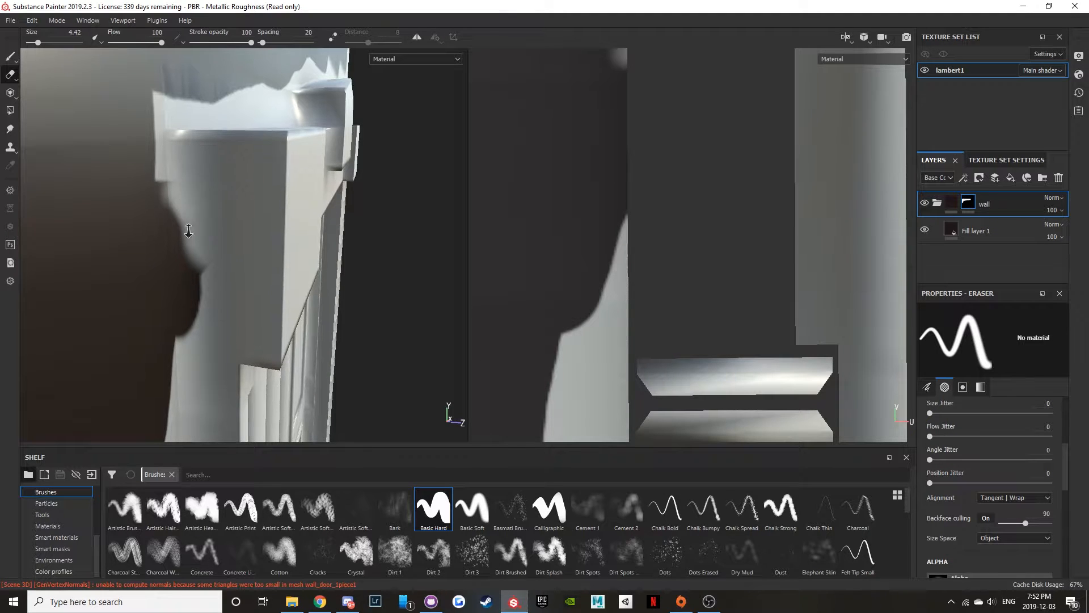
{"action": "right_click_drag", "start_coordinate": [218, 232], "coordinate": [205, 232], "text": "ctrl"}
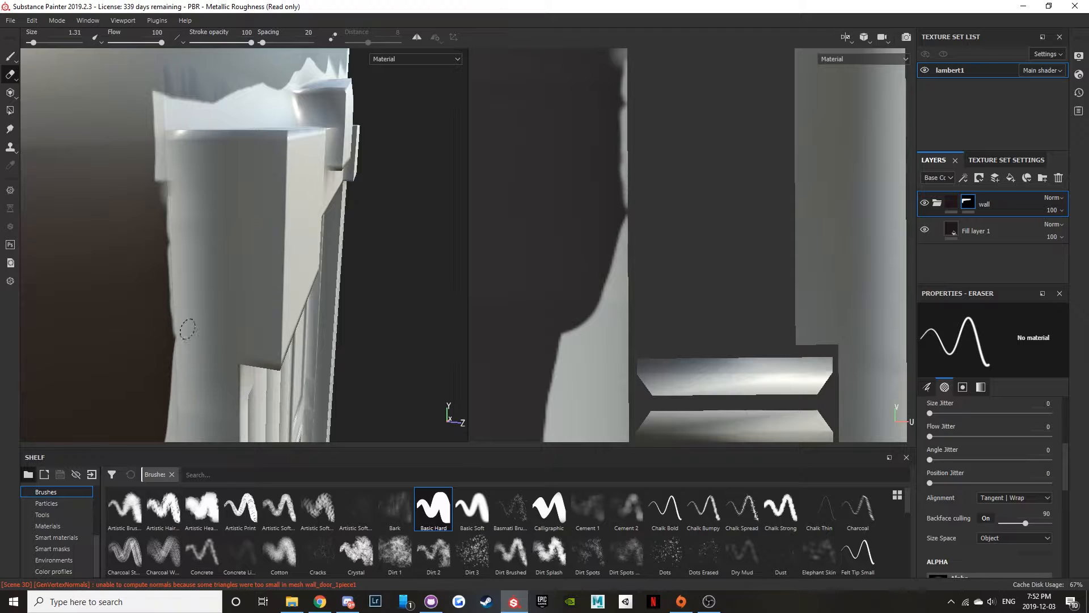
{"action": "mouse_move", "coordinate": [177, 262]}
{"action": "left_mouse_down", "text": "alt"}
{"action": "mouse_move", "coordinate": [187, 244]}
{"action": "mouse_move", "coordinate": [190, 309]}
{"action": "mouse_move", "coordinate": [183, 275]}
{"action": "left_mouse_up", "text": "alt"}
- Switch back to the Paint tool and extend the wall mask above the right end of the door frame
{"action": "left_click_drag", "start_coordinate": [164, 164], "coordinate": [215, 227], "text": "alt"}
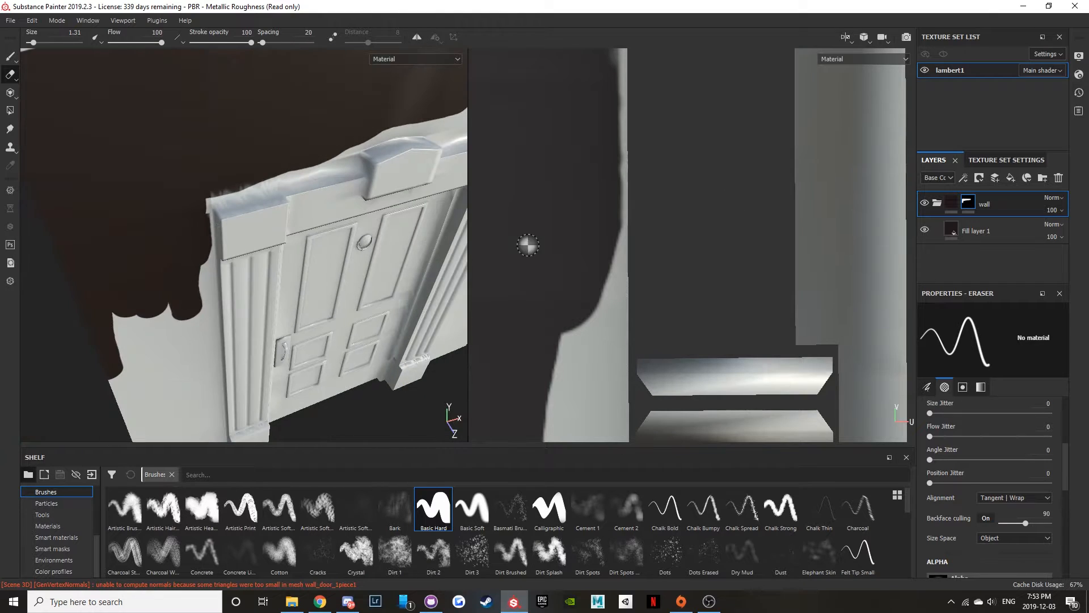
{"action": "scroll", "coordinate": [499, 268], "scroll_direction": "down", "scroll_amount": 3}
{"action": "left_click_drag", "start_coordinate": [324, 243], "coordinate": [128, 172], "text": "alt"}
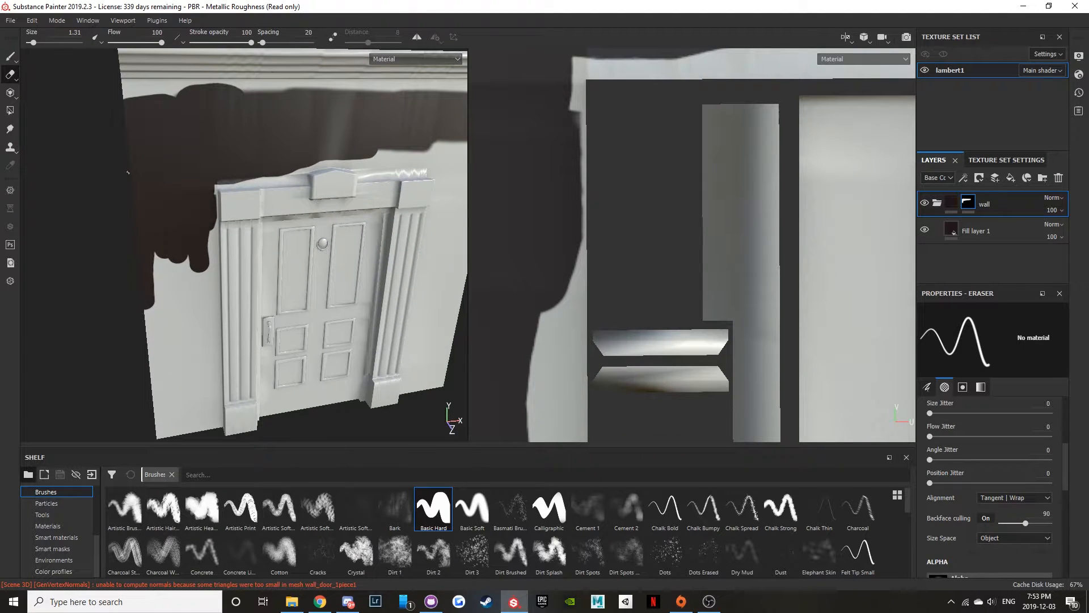
{"action": "left_click", "coordinate": [10, 56]}
{"action": "left_click_drag", "start_coordinate": [418, 152], "coordinate": [435, 150]}
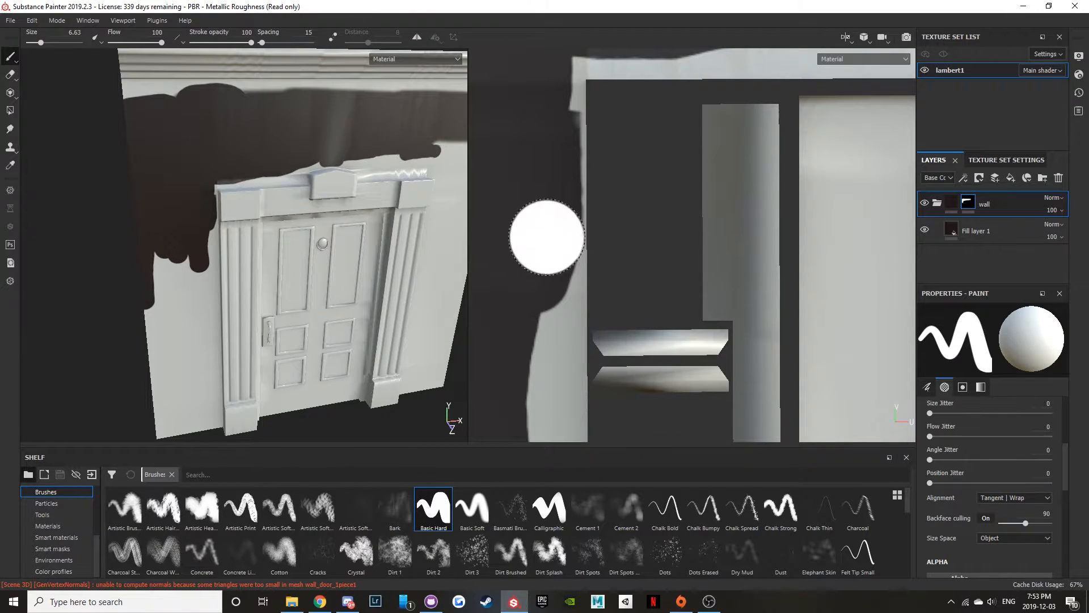
- Paint the wall mask further down the wall area left of the door in the 2D view
{"action": "scroll", "coordinate": [552, 267], "scroll_direction": "up", "scroll_amount": 2}
{"action": "scroll", "coordinate": [556, 298], "scroll_direction": "down", "scroll_amount": 5}
{"action": "middle_click_drag", "start_coordinate": [555, 264], "coordinate": [581, 190], "text": "alt"}
{"action": "scroll", "coordinate": [544, 282], "scroll_direction": "down", "scroll_amount": 5}
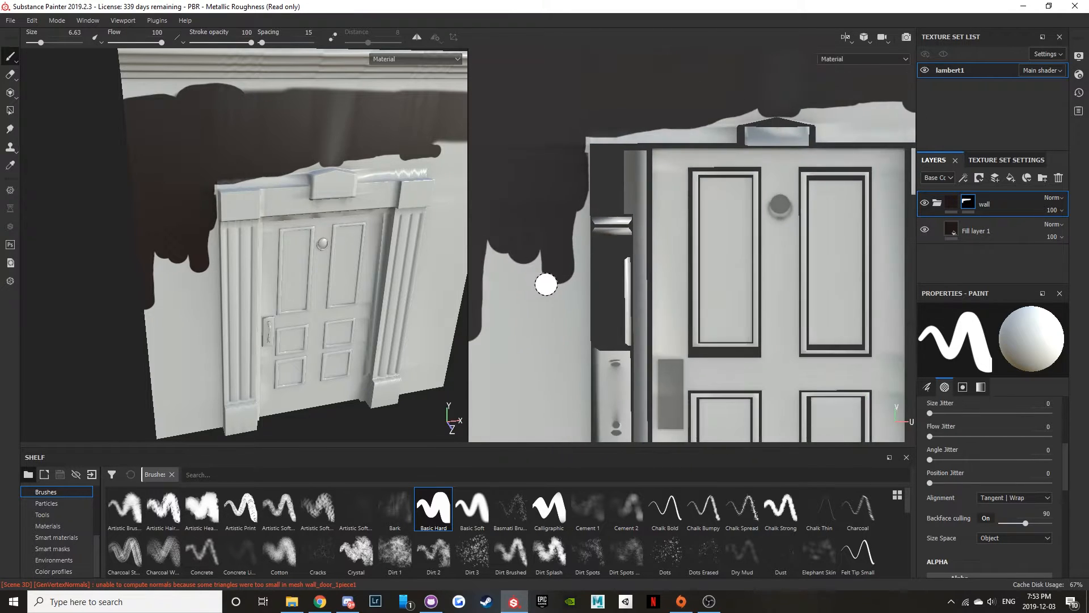
{"action": "mouse_move", "coordinate": [509, 260]}
{"action": "left_mouse_down"}
{"action": "mouse_move", "coordinate": [499, 369]}
{"action": "mouse_move", "coordinate": [553, 385]}
{"action": "left_mouse_up"}
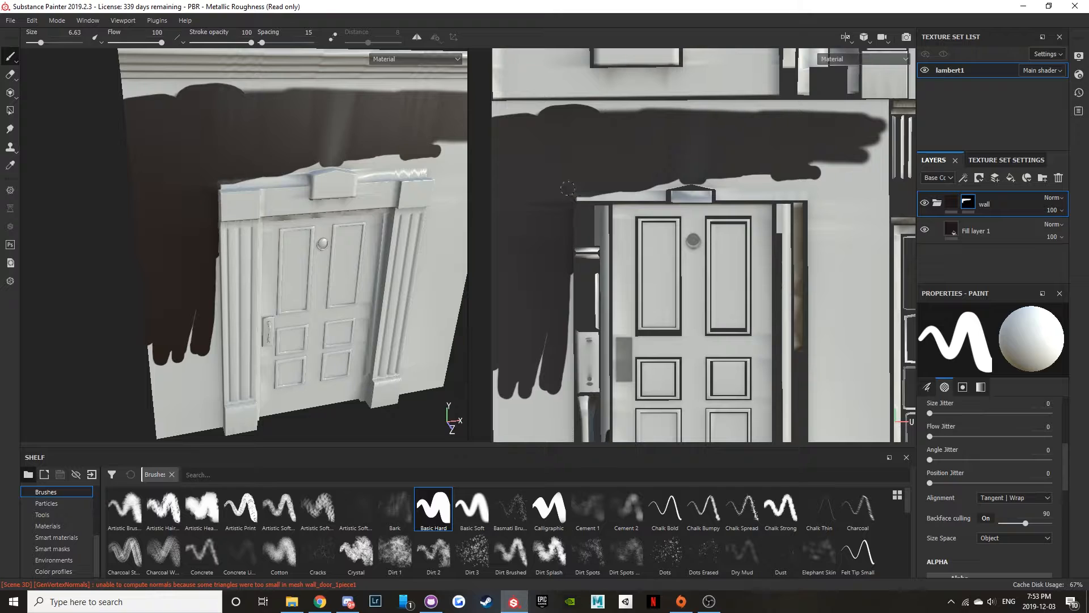
- Set the brush size to 100 and paint the wall folder's mask over the entire UV layout in the 2D view
{"action": "right_click_drag", "start_coordinate": [588, 198], "coordinate": [696, 198], "text": "ctrl"}
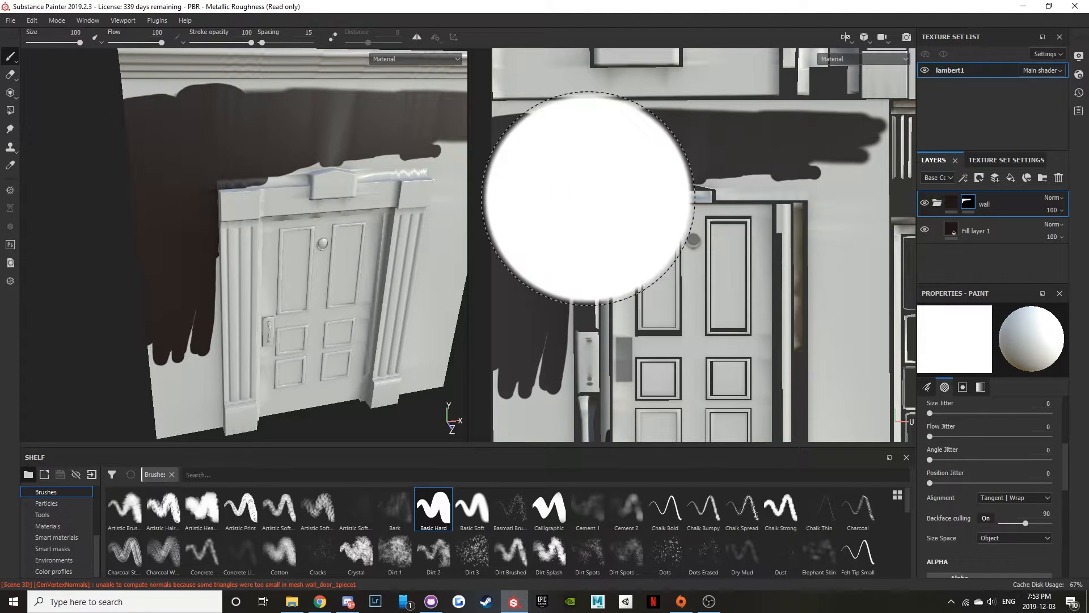
{"action": "scroll", "coordinate": [589, 201], "scroll_direction": "up", "scroll_amount": 4}
{"action": "right_click_drag", "start_coordinate": [754, 289], "coordinate": [738, 141], "text": "alt"}
{"action": "scroll", "coordinate": [712, 248], "scroll_direction": "up", "scroll_amount": 2}
{"action": "scroll", "coordinate": [697, 295], "scroll_direction": "down", "scroll_amount": 6}
{"action": "scroll", "coordinate": [696, 294], "scroll_direction": "down", "scroll_amount": 3}
{"action": "mouse_move", "coordinate": [643, 273]}
{"action": "left_mouse_down"}
{"action": "mouse_move", "coordinate": [652, 297]}
{"action": "mouse_move", "coordinate": [705, 312]}
{"action": "mouse_move", "coordinate": [759, 248]}
{"action": "mouse_move", "coordinate": [709, 149]}
{"action": "mouse_move", "coordinate": [599, 121]}
{"action": "left_mouse_up"}
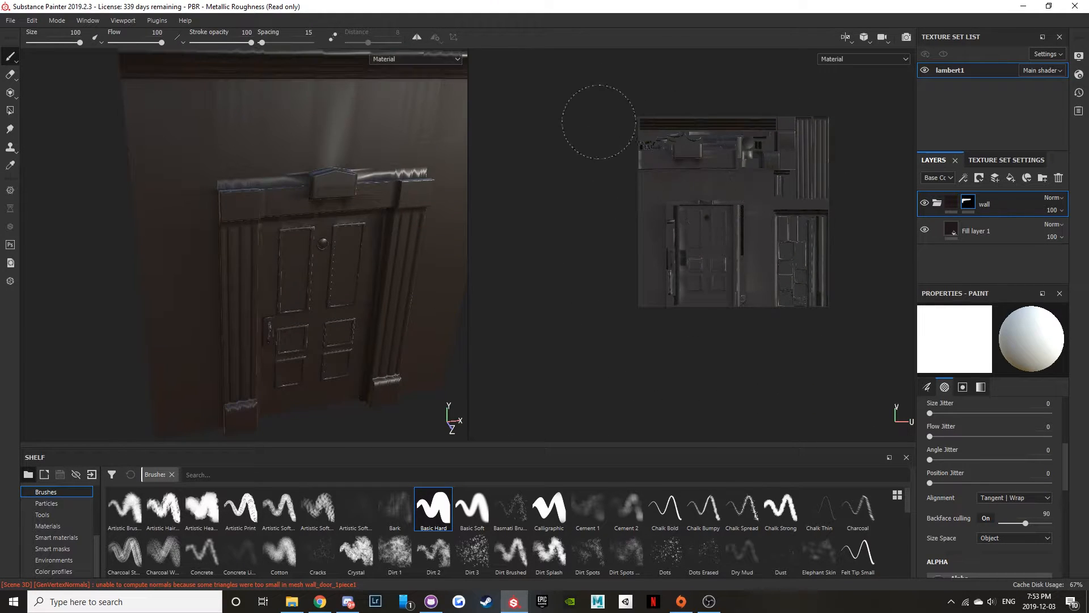
- Erase the wall mask from the door and its surrounding frame in the 3D view with a large eraser
{"action": "scroll", "coordinate": [307, 235], "scroll_direction": "up", "scroll_amount": 4}
{"action": "scroll", "coordinate": [297, 235], "scroll_direction": "down", "scroll_amount": 2}
{"action": "right_click_drag", "start_coordinate": [305, 252], "coordinate": [272, 255], "text": "ctrl"}
{"action": "left_click", "coordinate": [9, 74]}
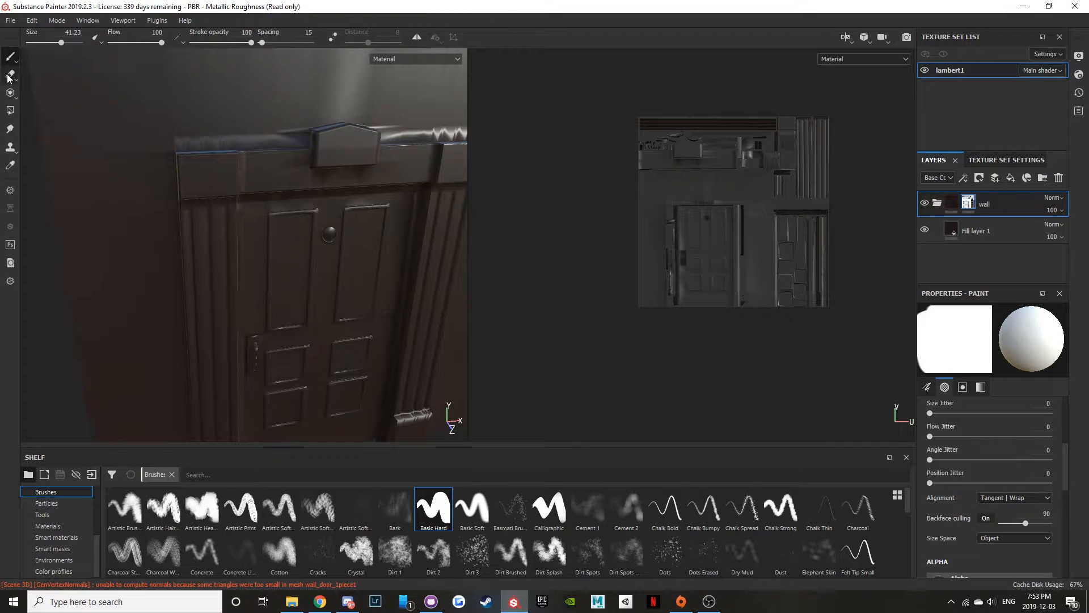
{"action": "right_click_drag", "start_coordinate": [301, 245], "coordinate": [337, 339], "text": "ctrl"}
{"action": "left_click_drag", "start_coordinate": [338, 339], "coordinate": [316, 379]}
{"action": "middle_click_drag", "start_coordinate": [316, 379], "coordinate": [290, 161], "text": "alt"}
{"action": "mouse_move", "coordinate": [289, 161]}
{"action": "left_mouse_down"}
{"action": "mouse_move", "coordinate": [270, 230]}
{"action": "mouse_move", "coordinate": [266, 125]}
{"action": "left_mouse_up"}
{"action": "mouse_move", "coordinate": [291, 203]}
{"action": "middle_mouse_down", "text": "alt"}
{"action": "mouse_move", "coordinate": [295, 277]}
{"action": "mouse_move", "coordinate": [254, 468]}
{"action": "middle_mouse_up", "text": "alt"}
{"action": "mouse_move", "coordinate": [298, 425]}
{"action": "left_mouse_down"}
{"action": "mouse_move", "coordinate": [303, 295]}
{"action": "mouse_move", "coordinate": [212, 286]}
{"action": "mouse_move", "coordinate": [243, 239]}
{"action": "left_mouse_up"}
{"action": "middle_click_drag", "start_coordinate": [243, 240], "coordinate": [270, 352], "text": "alt"}
- Erase the wall mask from the cornice along the top of the wall with straight strokes at eraser size 11.74
{"action": "scroll", "coordinate": [210, 255], "scroll_direction": "up", "scroll_amount": 3}
{"action": "scroll", "coordinate": [238, 232], "scroll_direction": "down", "scroll_amount": 5}
{"action": "scroll", "coordinate": [253, 233], "scroll_direction": "down", "scroll_amount": 1}
{"action": "right_click_drag", "start_coordinate": [234, 252], "coordinate": [176, 255], "text": "ctrl"}
{"action": "left_click_drag", "start_coordinate": [242, 258], "coordinate": [241, 228], "text": "alt"}
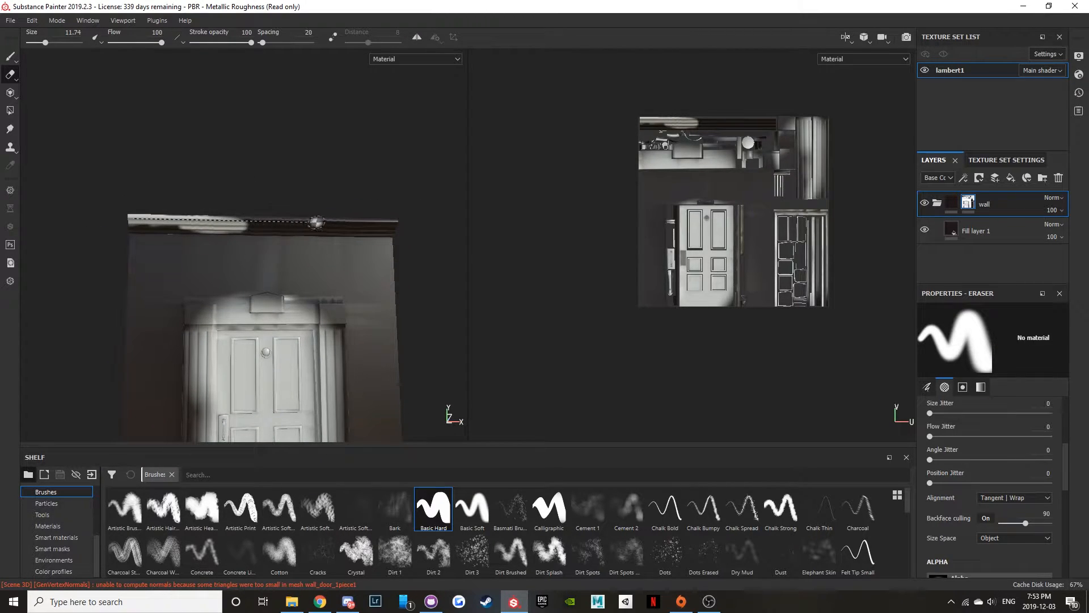
{"action": "left_click", "coordinate": [394, 223], "text": "shift"}
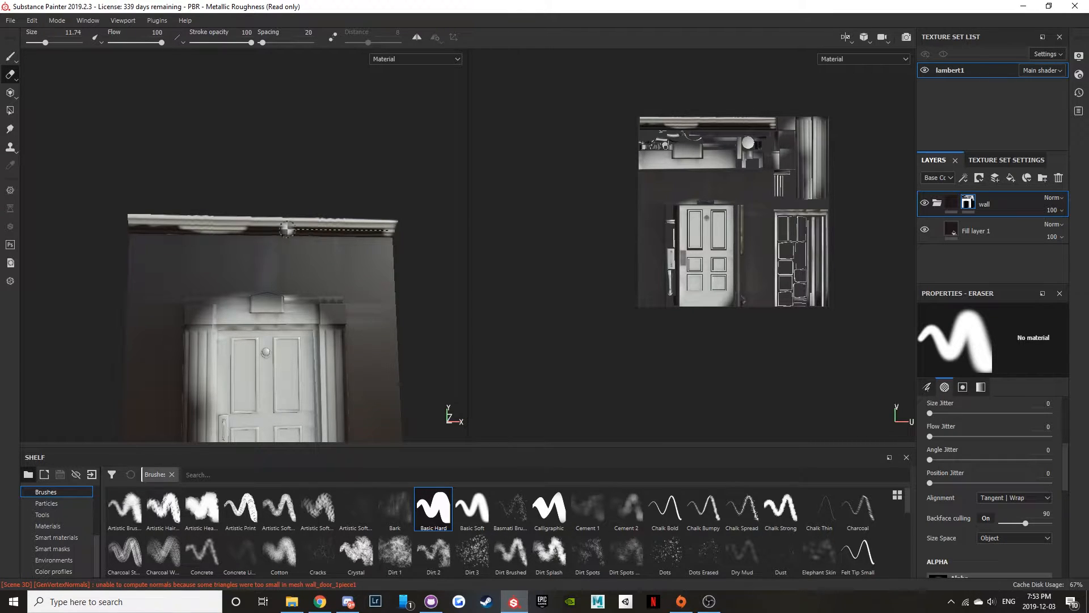
{"action": "left_click_drag", "start_coordinate": [155, 230], "coordinate": [150, 335], "text": "alt"}
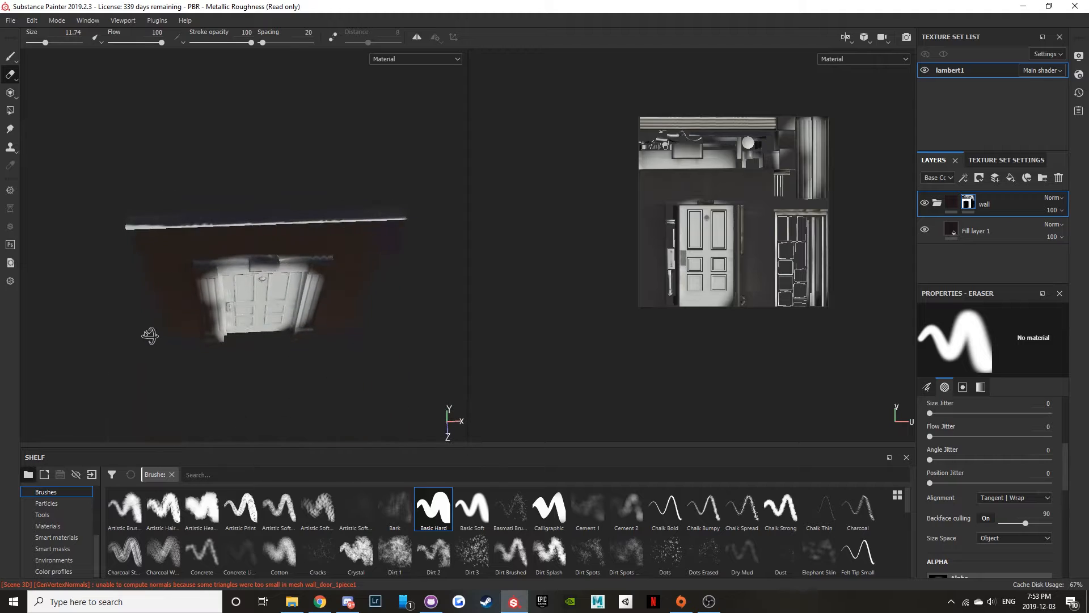
{"action": "left_click", "coordinate": [397, 217], "text": "shift"}
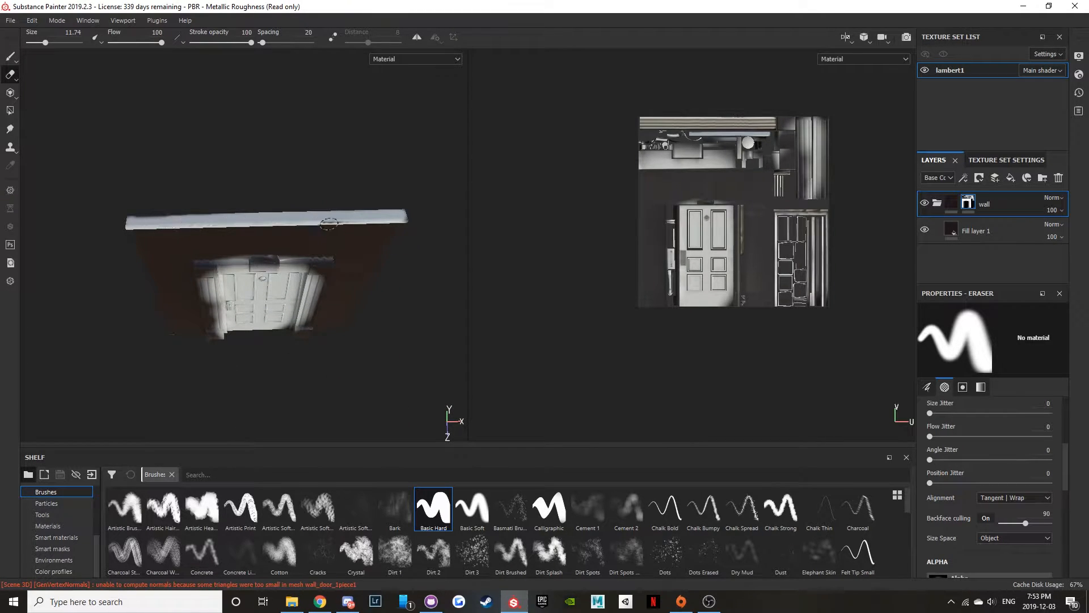
- Inspect the mask along the cornice and door frame, and toggle Fill layer 1's visibility off and on
{"action": "left_click_drag", "start_coordinate": [409, 216], "coordinate": [329, 180], "text": "alt"}
{"action": "left_click_drag", "start_coordinate": [261, 177], "coordinate": [290, 263], "text": "alt"}
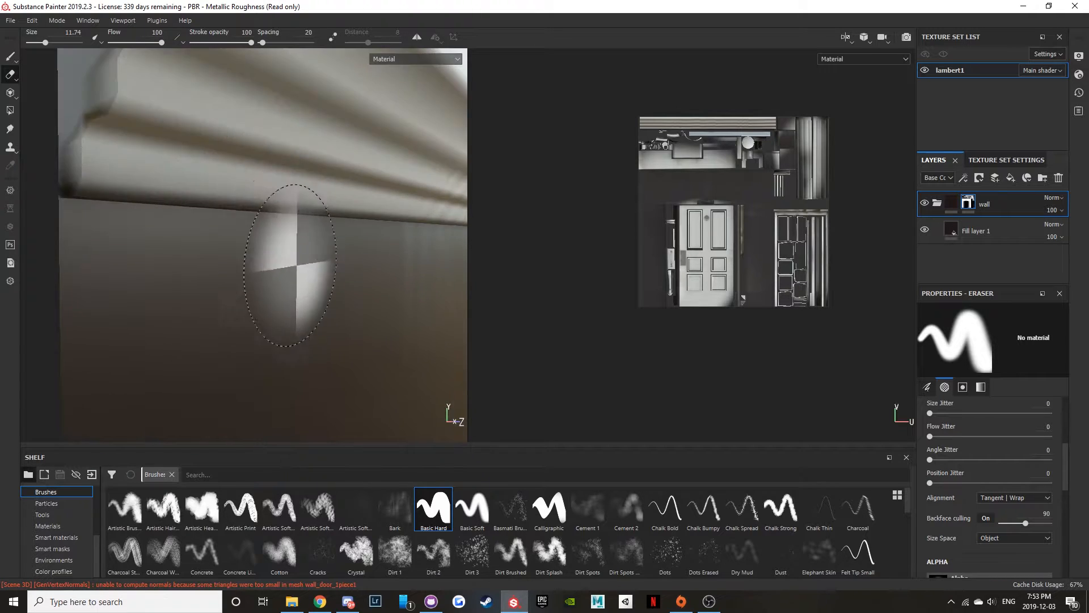
{"action": "right_click_drag", "start_coordinate": [289, 262], "coordinate": [319, 321], "text": "alt"}
{"action": "middle_click_drag", "start_coordinate": [319, 321], "coordinate": [229, 219], "text": "alt"}
{"action": "left_click_drag", "start_coordinate": [229, 218], "coordinate": [175, 270], "text": "alt"}
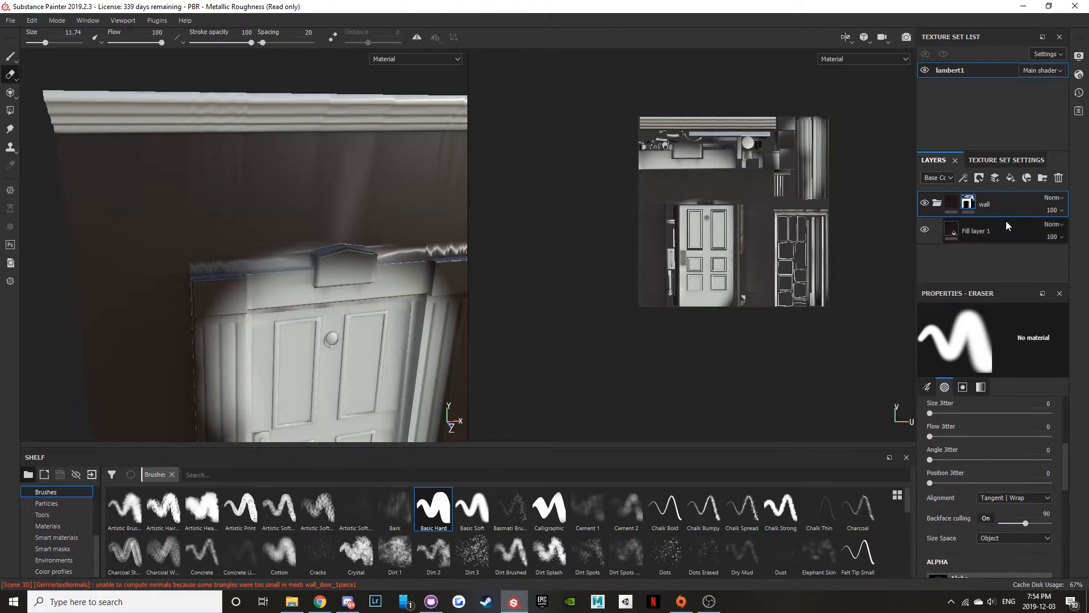
{"action": "left_click", "coordinate": [924, 229]}
{"action": "left_click", "coordinate": [925, 229]}
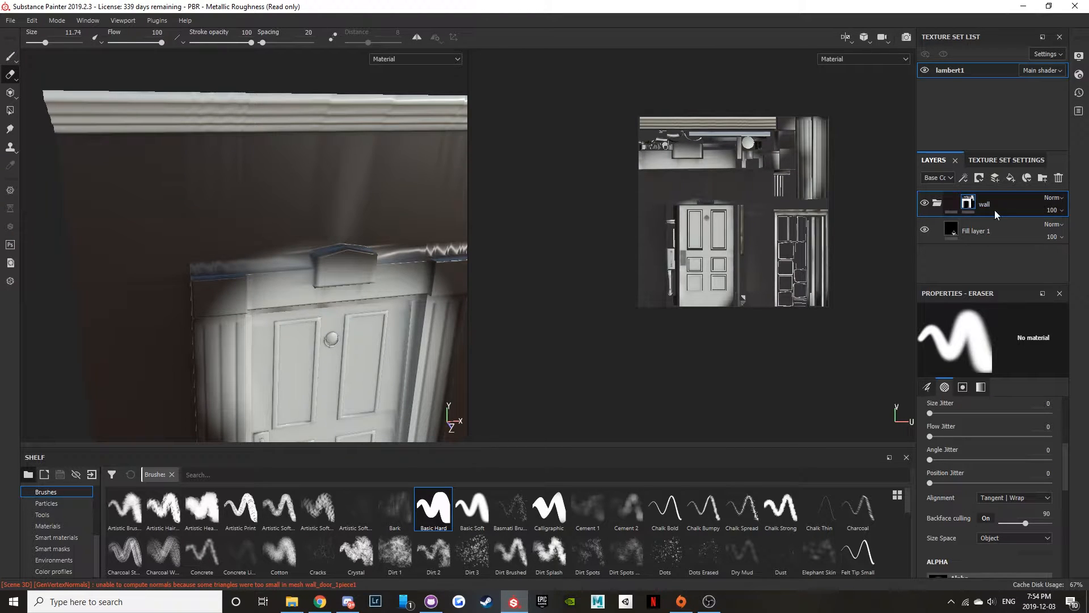
- Select Fill layer 1 and change its base color to a dark olive
{"action": "middle_click_drag", "start_coordinate": [344, 322], "coordinate": [360, 128], "text": "alt"}
{"action": "right_click_drag", "start_coordinate": [360, 128], "coordinate": [383, 175], "text": "alt"}
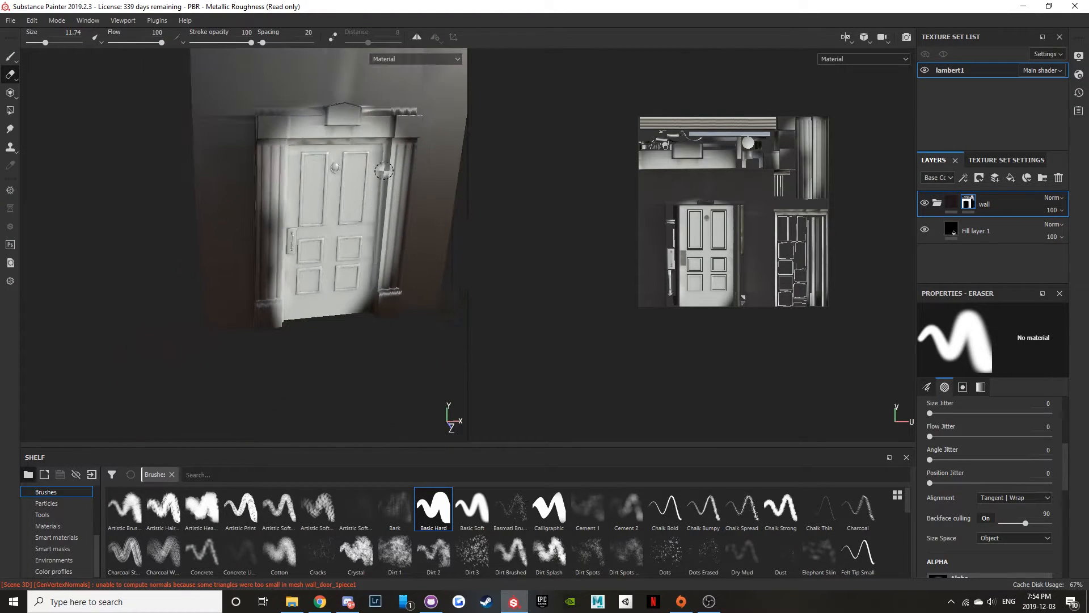
{"action": "middle_click_drag", "start_coordinate": [383, 175], "coordinate": [378, 284], "text": "alt"}
{"action": "left_click", "coordinate": [988, 226]}
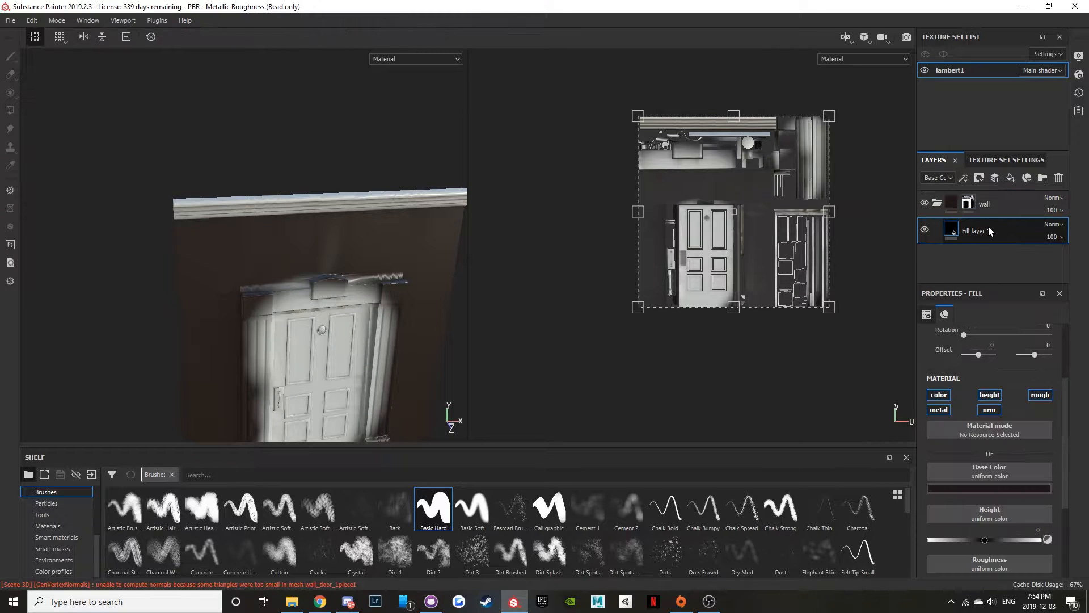
{"action": "middle_click_drag", "start_coordinate": [327, 264], "coordinate": [301, 118], "text": "alt"}
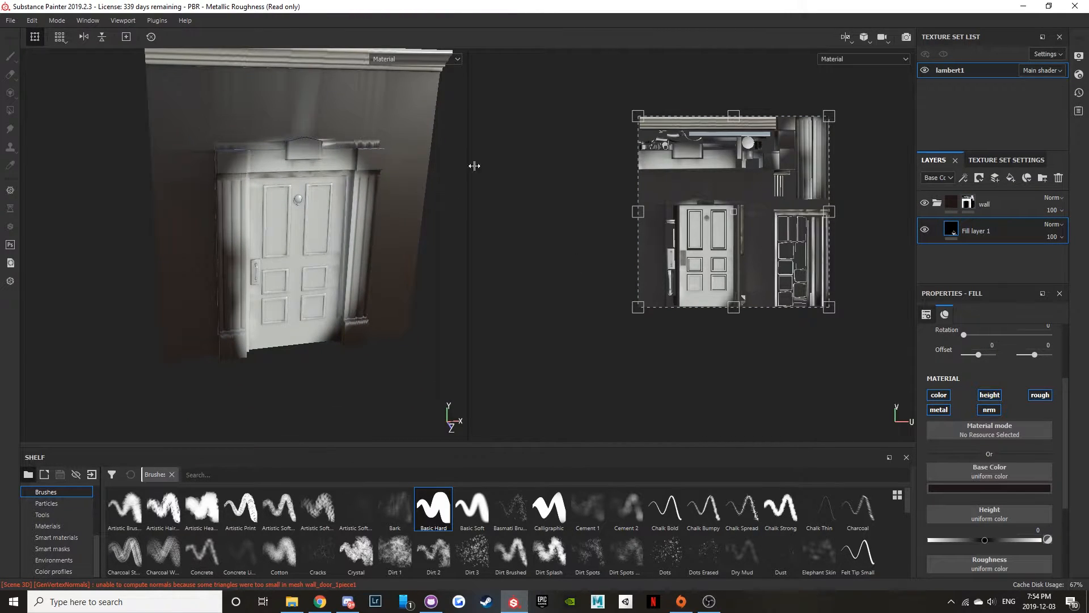
{"action": "left_click", "coordinate": [995, 491]}
{"action": "mouse_move", "coordinate": [1003, 452]}
{"action": "left_mouse_down"}
{"action": "mouse_move", "coordinate": [994, 445]}
{"action": "mouse_move", "coordinate": [1030, 458]}
{"action": "mouse_move", "coordinate": [985, 455]}
{"action": "left_mouse_up"}
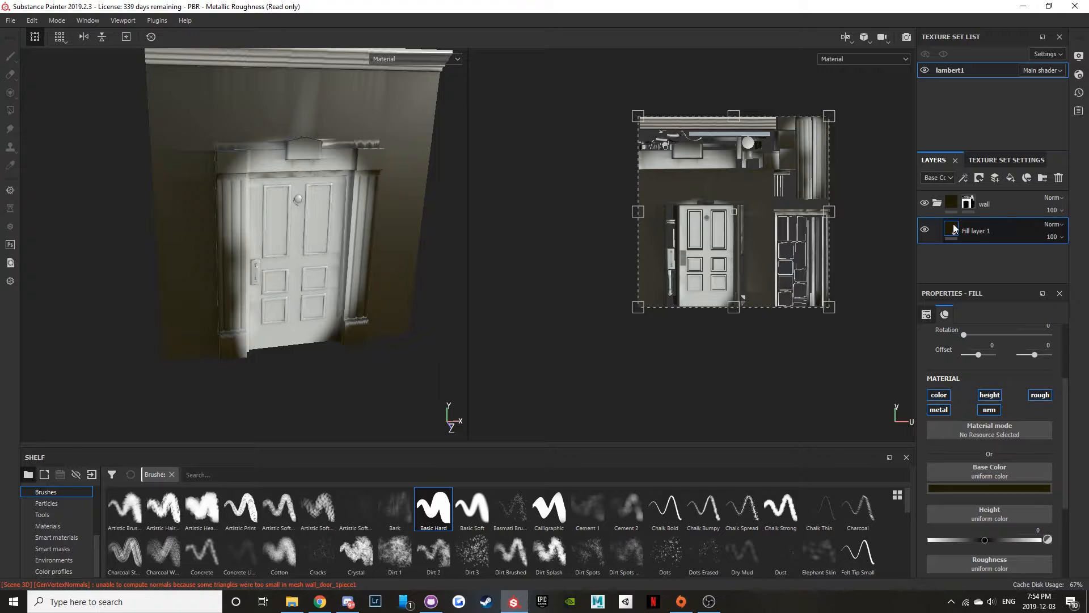
{"action": "scroll", "coordinate": [342, 165], "scroll_direction": "down", "scroll_amount": 3}
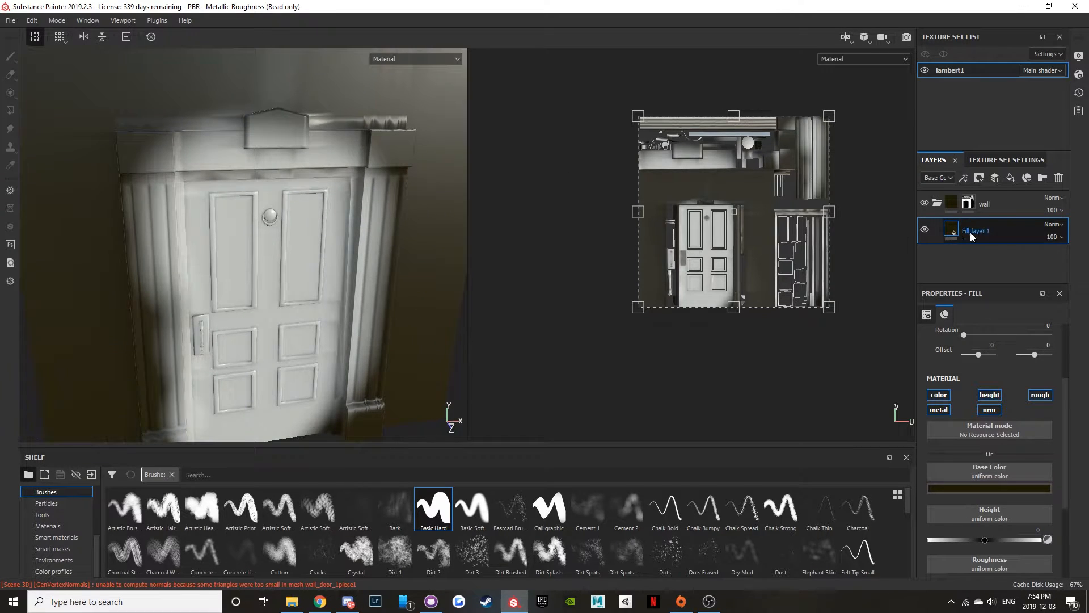
- Duplicate Fill layer 1, hide the copy, and add a black mask to the original Fill layer 1
{"action": "key", "text": "ctrl+d"}
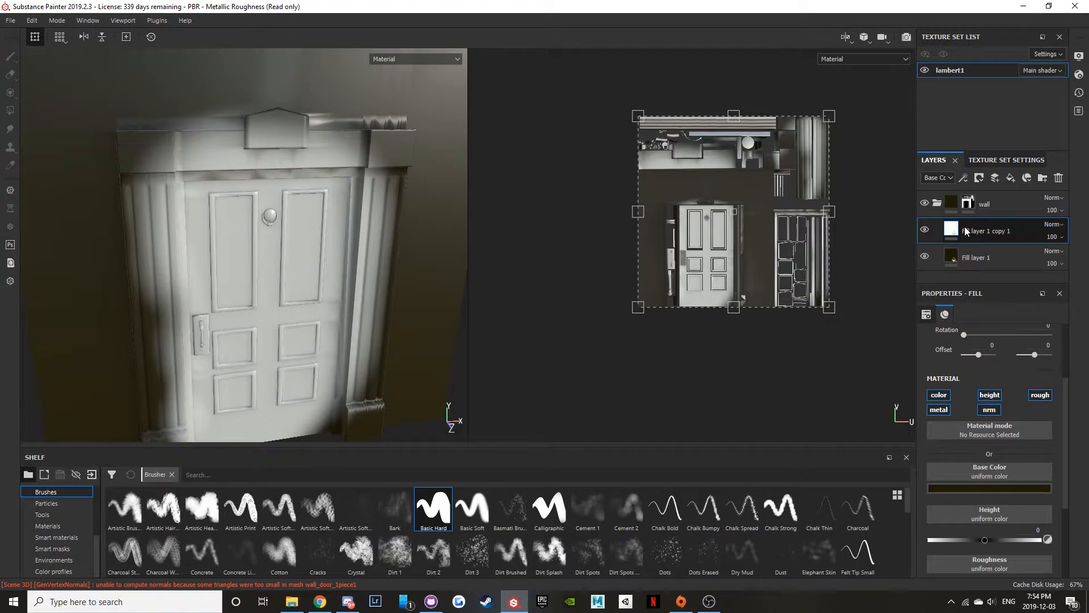
{"action": "left_click", "coordinate": [925, 229]}
{"action": "left_click", "coordinate": [1001, 257]}
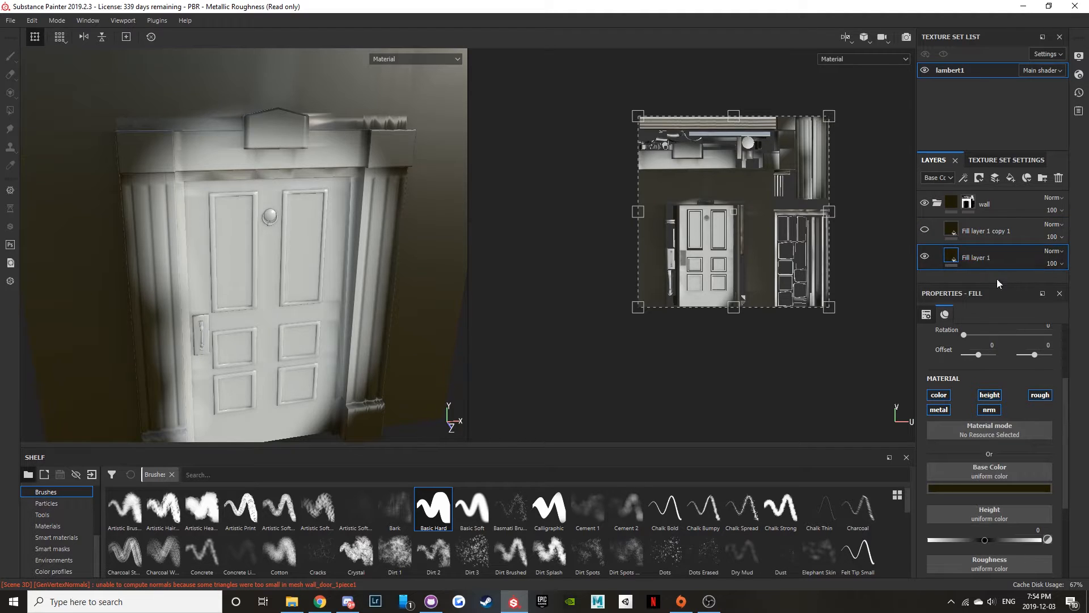
{"action": "left_click", "coordinate": [979, 177]}
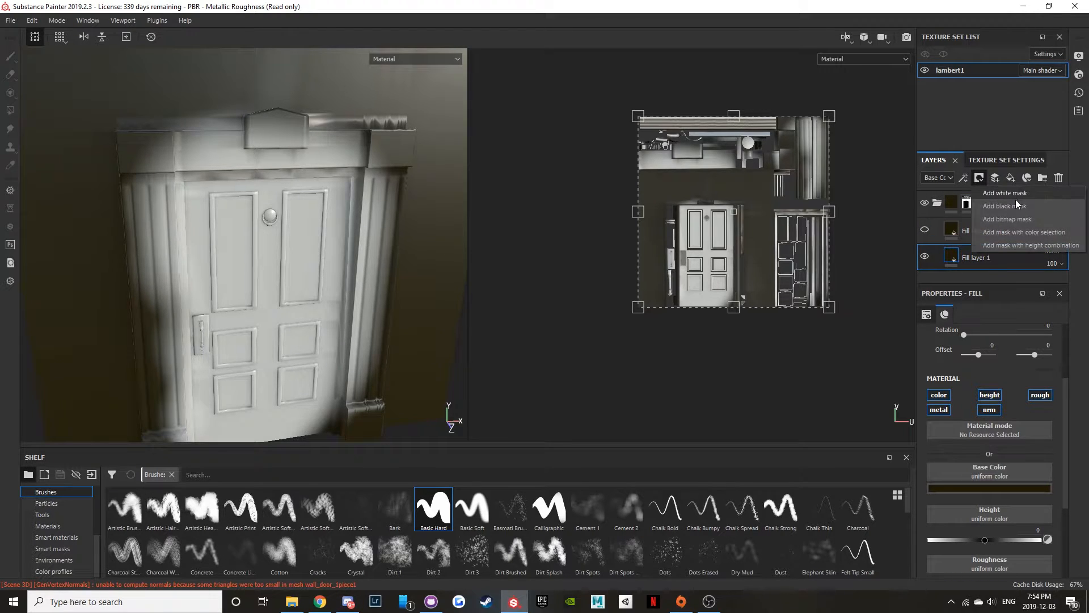
{"action": "left_click", "coordinate": [1015, 199]}
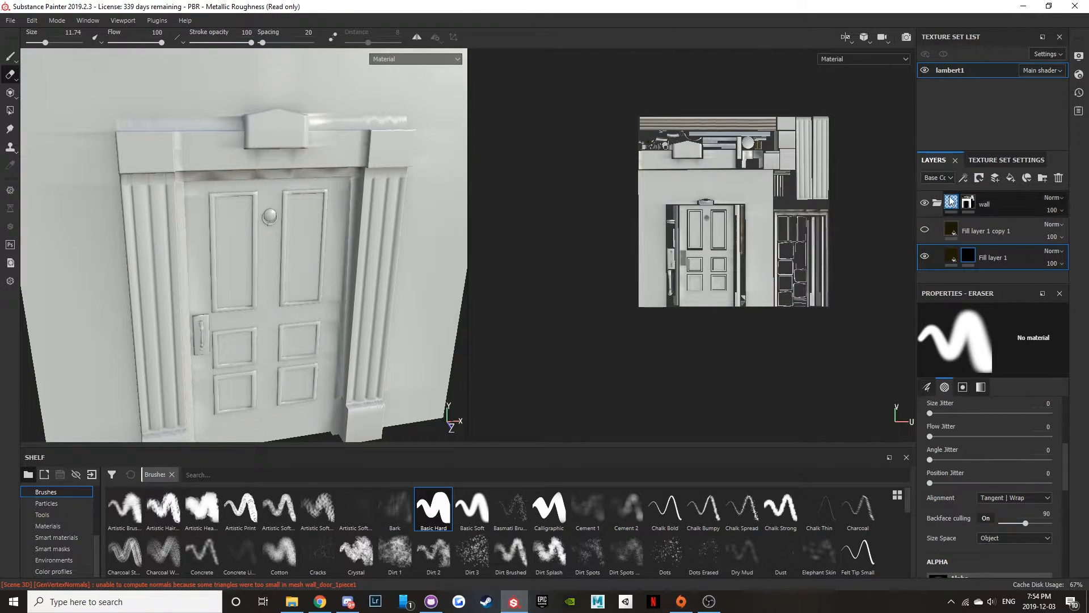
- Add a generator to Fill layer 1's mask and set it to Dirt
{"action": "left_click", "coordinate": [963, 177]}
{"action": "left_click", "coordinate": [970, 202]}
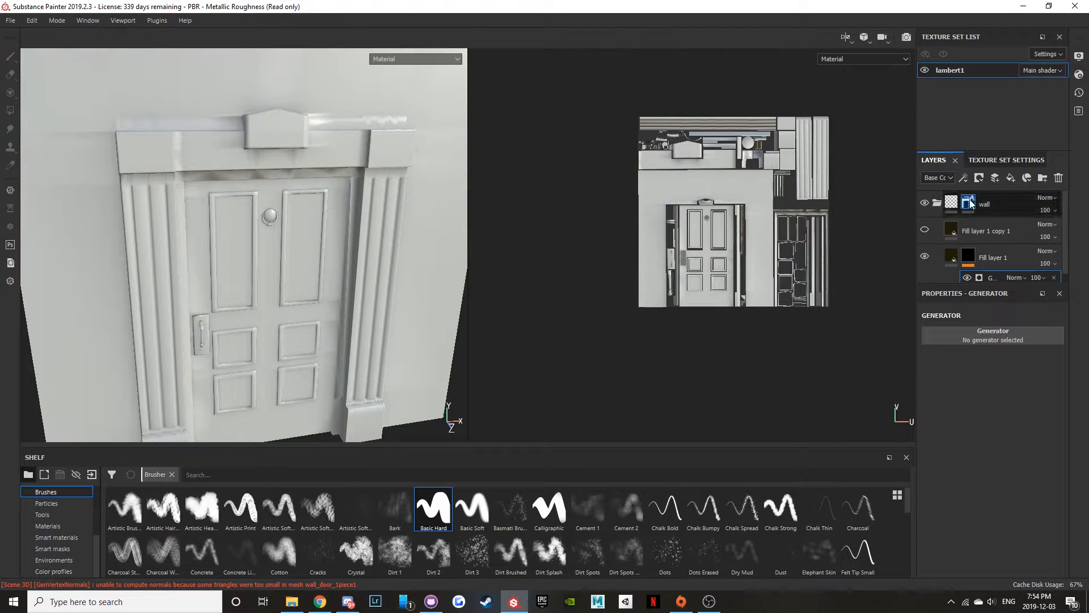
{"action": "left_click", "coordinate": [1010, 339]}
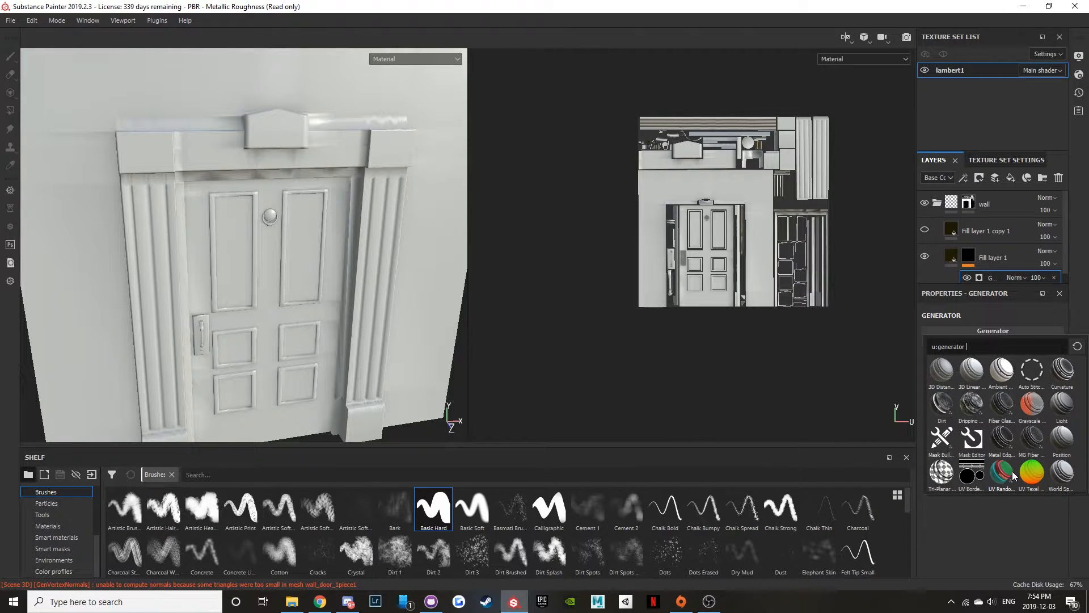
{"action": "left_click", "coordinate": [945, 404]}
- Inspect the generated dirt on the wall and up close along the fluted door frame
{"action": "left_click_drag", "start_coordinate": [197, 200], "coordinate": [173, 186], "text": "alt"}
{"action": "scroll", "coordinate": [174, 186], "scroll_direction": "down", "scroll_amount": 5}
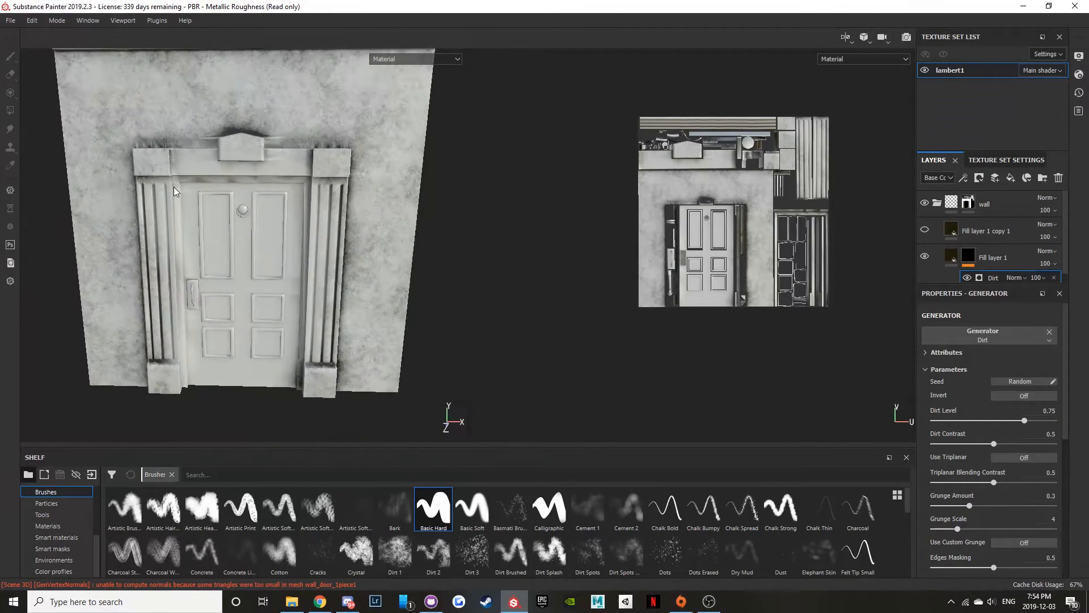
{"action": "scroll", "coordinate": [174, 186], "scroll_direction": "down", "scroll_amount": 2}
{"action": "scroll", "coordinate": [165, 178], "scroll_direction": "up", "scroll_amount": 8}
{"action": "left_click_drag", "start_coordinate": [149, 178], "coordinate": [227, 163], "text": "alt"}
{"action": "scroll", "coordinate": [120, 252], "scroll_direction": "up", "scroll_amount": 4}
{"action": "scroll", "coordinate": [101, 267], "scroll_direction": "up", "scroll_amount": 4}
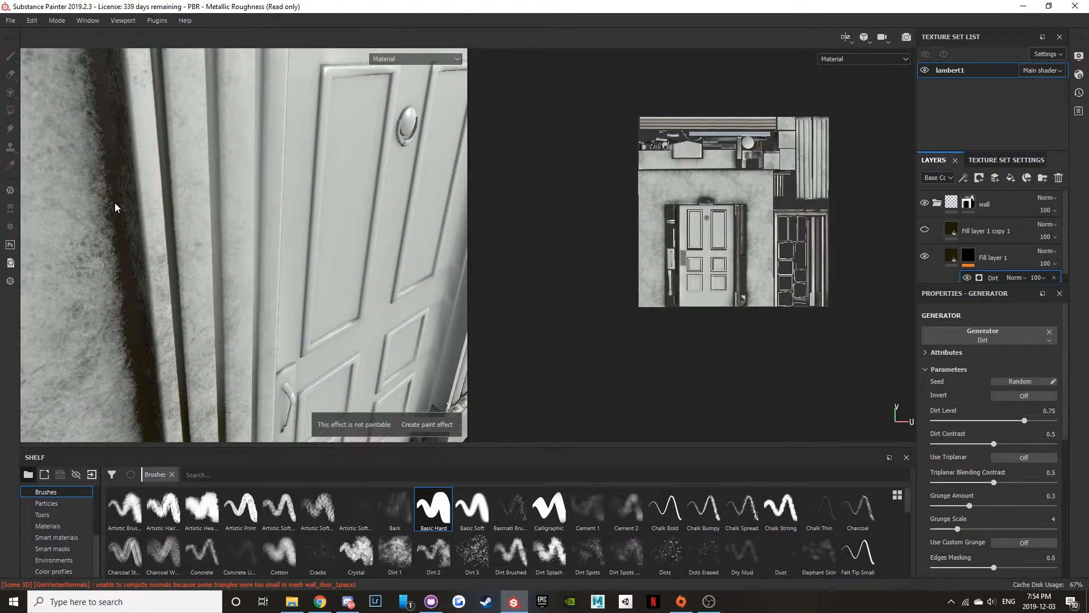
{"action": "left_click_drag", "start_coordinate": [162, 242], "coordinate": [103, 230], "text": "alt"}
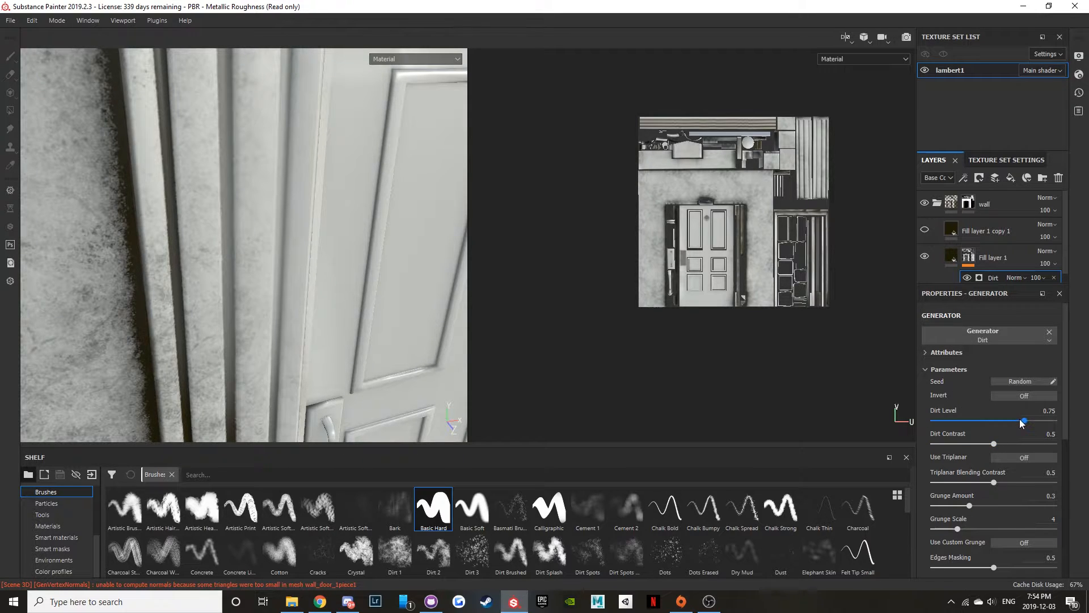
- Try different dirt level settings in the Dirt generator, then set its Grunge Scale to 7
{"action": "left_click_drag", "start_coordinate": [1024, 420], "coordinate": [994, 440]}
{"action": "left_click_drag", "start_coordinate": [191, 295], "coordinate": [301, 215], "text": "alt"}
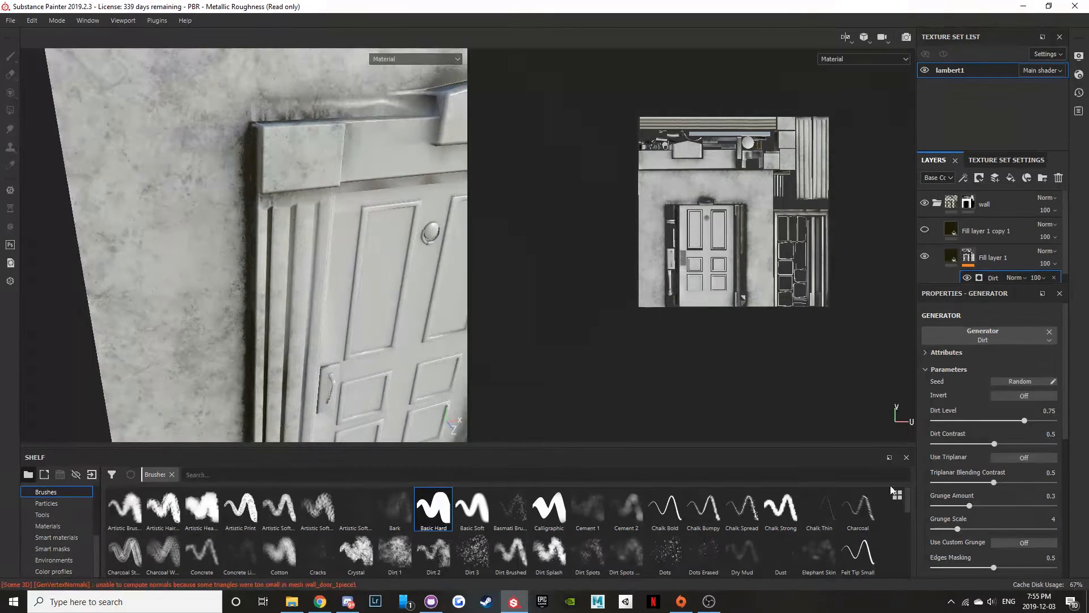
{"action": "mouse_move", "coordinate": [969, 503]}
{"action": "left_mouse_down"}
{"action": "mouse_move", "coordinate": [1002, 504]}
{"action": "mouse_move", "coordinate": [968, 505]}
{"action": "mouse_move", "coordinate": [981, 495]}
{"action": "left_mouse_up"}
{"action": "scroll", "coordinate": [978, 513], "scroll_direction": "down", "scroll_amount": 1}
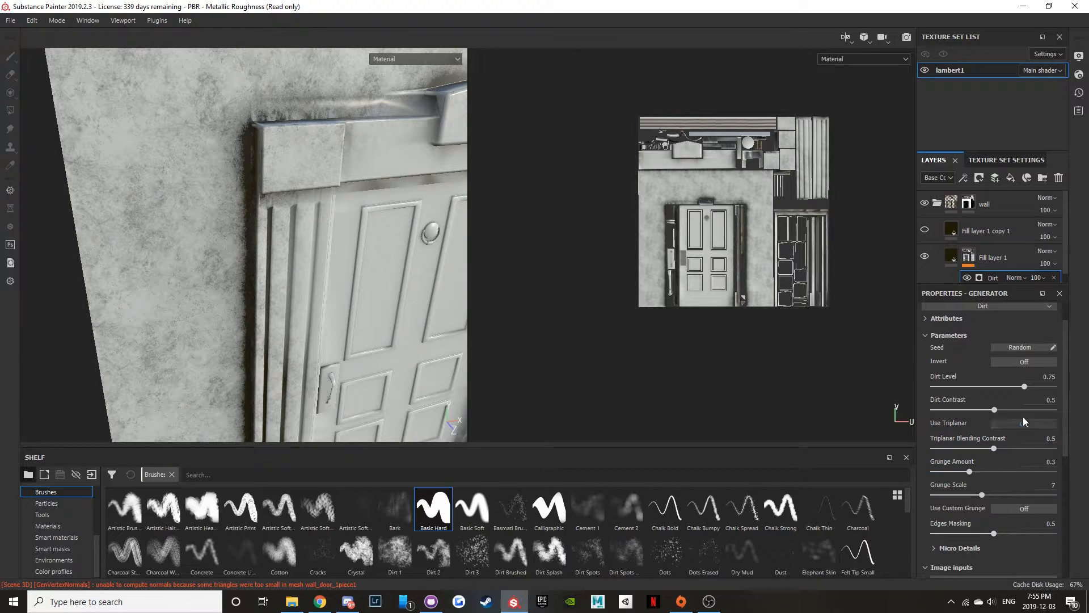
- Randomize the Dirt generator's seed several times and review the pattern across the wall and cornice
{"action": "left_click", "coordinate": [1027, 347]}
{"action": "left_click", "coordinate": [1028, 347]}
{"action": "left_click", "coordinate": [1032, 348]}
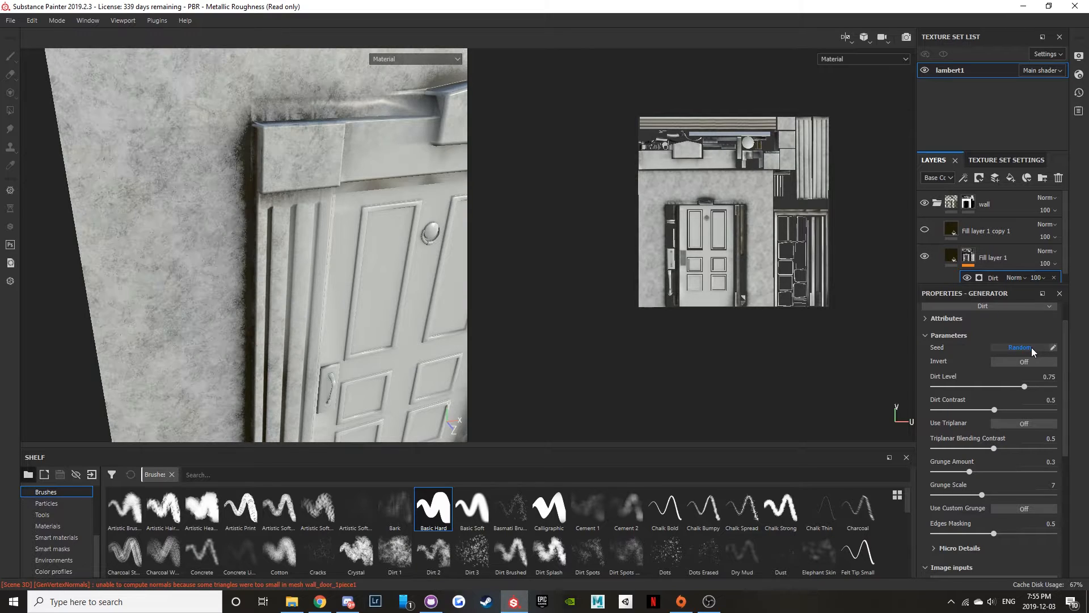
{"action": "scroll", "coordinate": [342, 202], "scroll_direction": "up", "scroll_amount": 4}
{"action": "scroll", "coordinate": [342, 200], "scroll_direction": "down", "scroll_amount": 6}
{"action": "middle_click_drag", "start_coordinate": [279, 184], "coordinate": [196, 173], "text": "alt"}
{"action": "left_click_drag", "start_coordinate": [195, 173], "coordinate": [274, 248], "text": "alt"}
{"action": "middle_click_drag", "start_coordinate": [220, 207], "coordinate": [329, 259], "text": "alt"}
{"action": "scroll", "coordinate": [329, 259], "scroll_direction": "down", "scroll_amount": 2}
{"action": "scroll", "coordinate": [329, 260], "scroll_direction": "up", "scroll_amount": 5}
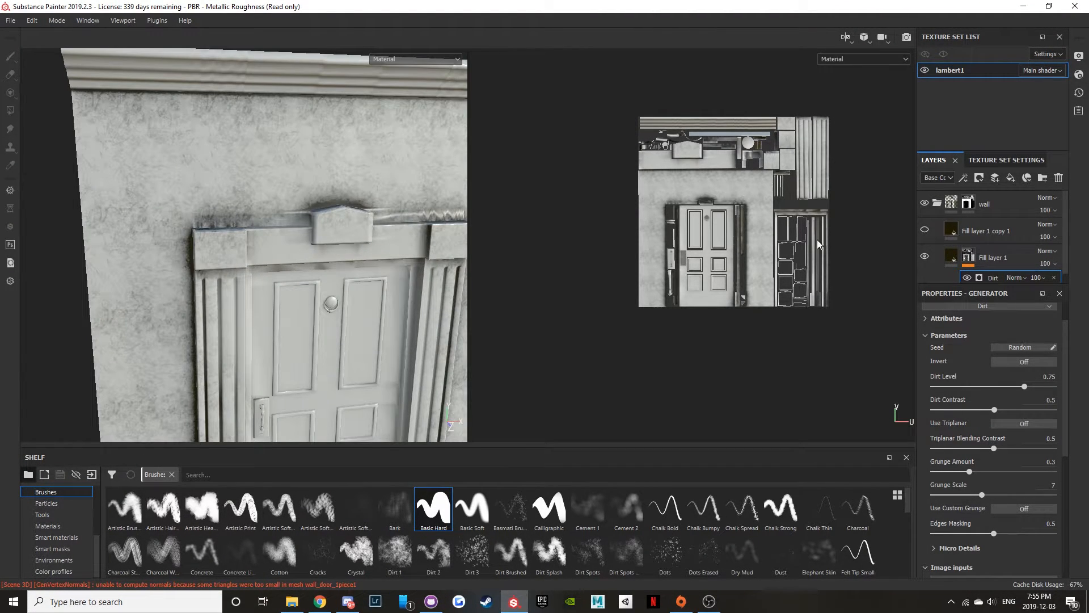
- Show Fill layer 1 copy again and add a black mask to it
{"action": "left_click", "coordinate": [924, 229]}
{"action": "left_click", "coordinate": [976, 234]}
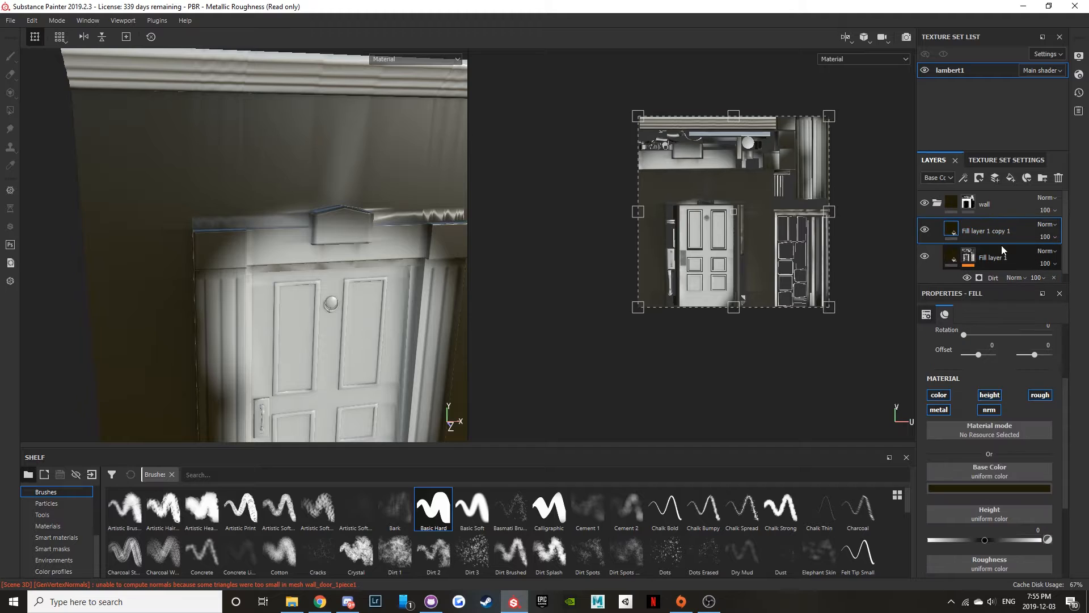
{"action": "left_click", "coordinate": [984, 180]}
{"action": "left_click", "coordinate": [1017, 208]}
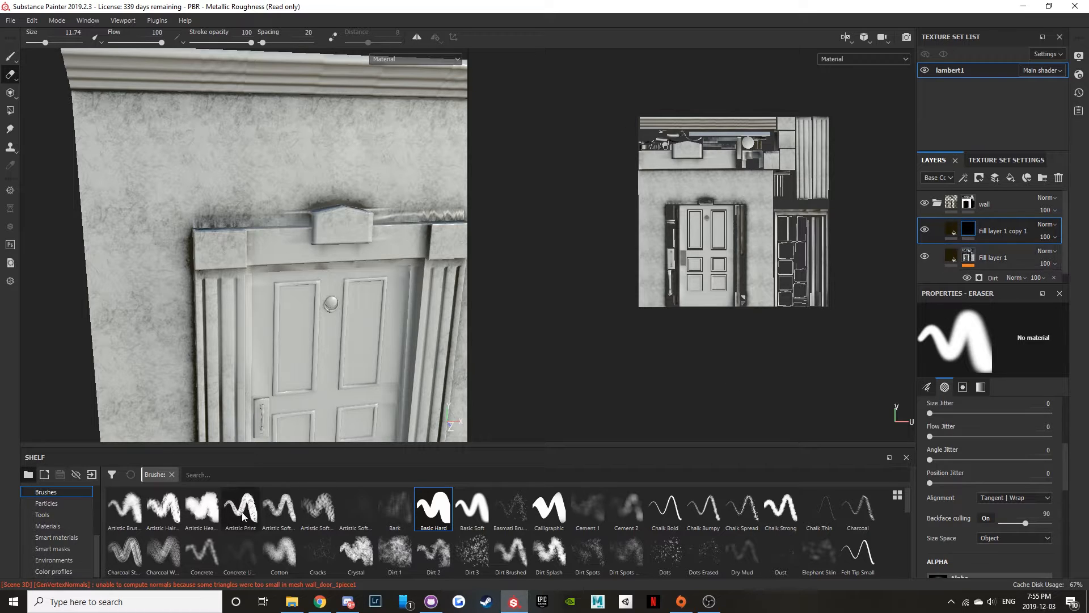
- Paint dirt patches down the wall on the door-handle side in the copy's mask, using the Dirt 1 brush at size 20
{"action": "left_click", "coordinate": [396, 549]}
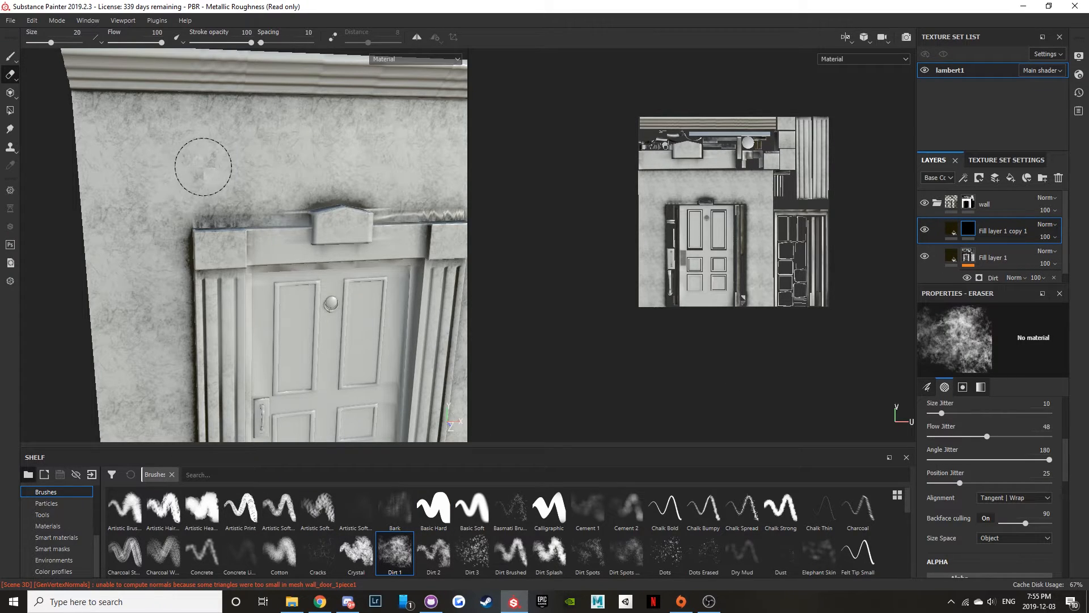
{"action": "left_click", "coordinate": [11, 56]}
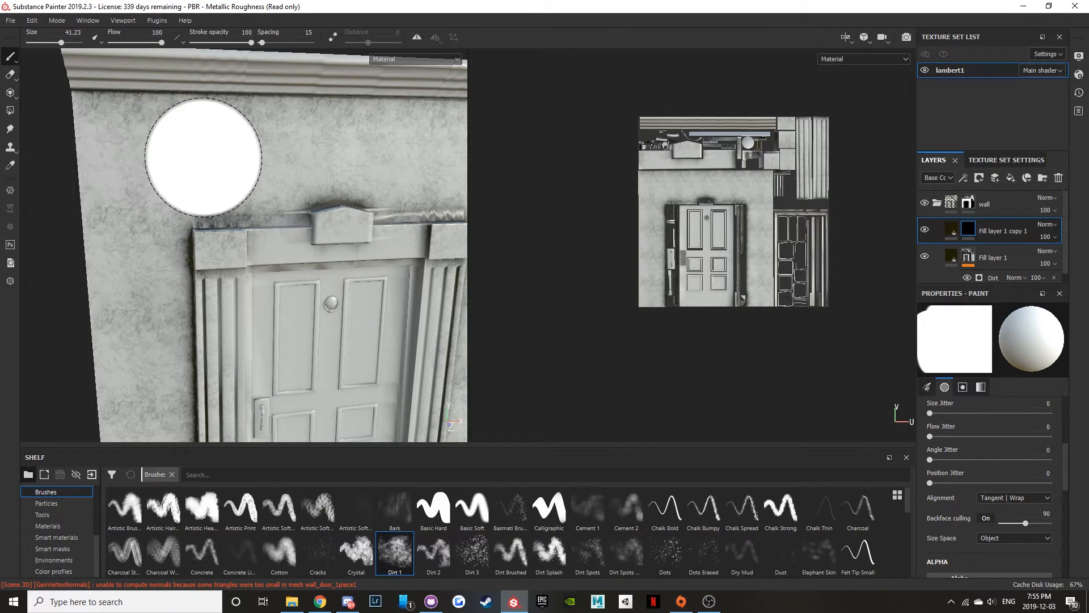
{"action": "left_click", "coordinate": [397, 556]}
{"action": "mouse_move", "coordinate": [170, 150]}
{"action": "left_mouse_down"}
{"action": "mouse_move", "coordinate": [322, 166]}
{"action": "mouse_move", "coordinate": [121, 182]}
{"action": "mouse_move", "coordinate": [125, 237]}
{"action": "left_mouse_up"}
{"action": "middle_click_drag", "start_coordinate": [156, 309], "coordinate": [176, 138], "text": "alt"}
{"action": "left_click_drag", "start_coordinate": [160, 147], "coordinate": [171, 270]}
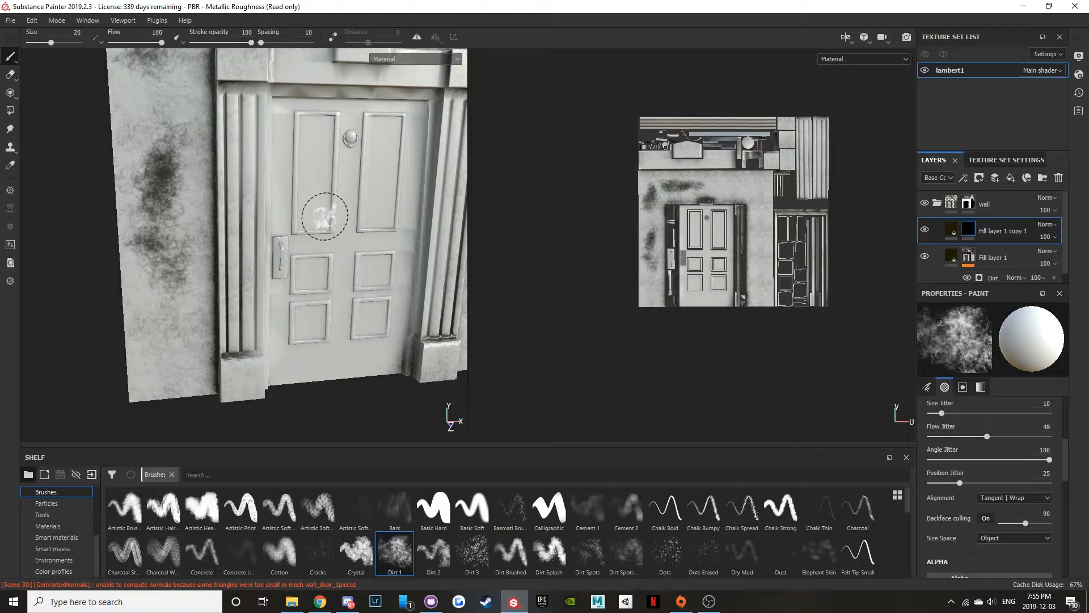
- Paint more Dirt 1 strokes into the copy's mask above the door and down the wall opposite the handle side
{"action": "left_click", "coordinate": [970, 229]}
{"action": "middle_click_drag", "start_coordinate": [328, 233], "coordinate": [294, 318], "text": "alt"}
{"action": "mouse_move", "coordinate": [315, 209]}
{"action": "middle_mouse_down", "text": "alt"}
{"action": "mouse_move", "coordinate": [301, 304]}
{"action": "mouse_move", "coordinate": [290, 277]}
{"action": "middle_mouse_up", "text": "alt"}
{"action": "mouse_move", "coordinate": [372, 157]}
{"action": "left_mouse_down"}
{"action": "mouse_move", "coordinate": [241, 152]}
{"action": "mouse_move", "coordinate": [409, 159]}
{"action": "mouse_move", "coordinate": [411, 190]}
{"action": "left_mouse_up"}
{"action": "mouse_move", "coordinate": [398, 223]}
{"action": "middle_mouse_down", "text": "alt"}
{"action": "mouse_move", "coordinate": [278, 167]}
{"action": "mouse_move", "coordinate": [452, 236]}
{"action": "middle_mouse_up", "text": "alt"}
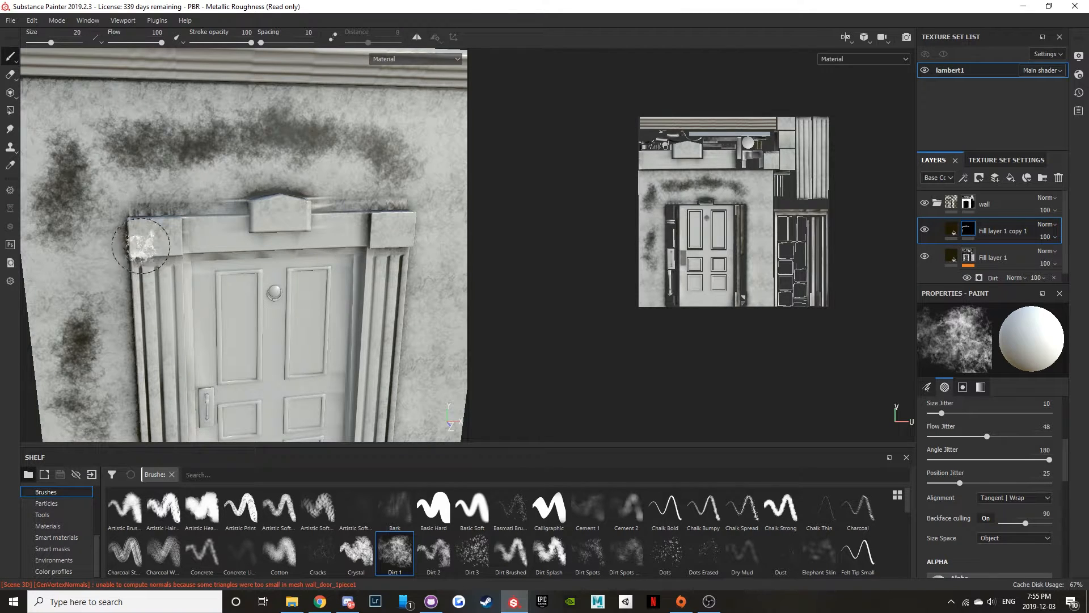
{"action": "mouse_move", "coordinate": [380, 122]}
{"action": "left_mouse_down"}
{"action": "mouse_move", "coordinate": [441, 138]}
{"action": "mouse_move", "coordinate": [445, 411]}
{"action": "mouse_move", "coordinate": [446, 148]}
{"action": "mouse_move", "coordinate": [451, 225]}
{"action": "left_mouse_up"}
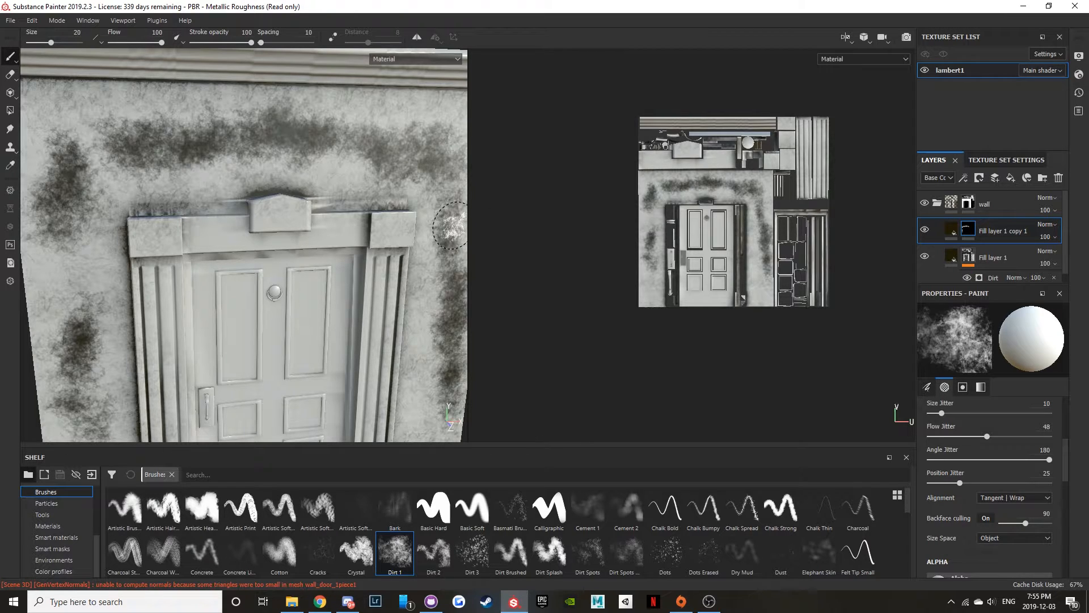
{"action": "mouse_move", "coordinate": [341, 231]}
{"action": "left_mouse_down", "text": "alt"}
{"action": "mouse_move", "coordinate": [170, 231]}
{"action": "mouse_move", "coordinate": [174, 248]}
{"action": "mouse_move", "coordinate": [276, 275]}
{"action": "mouse_move", "coordinate": [146, 245]}
{"action": "mouse_move", "coordinate": [140, 269]}
{"action": "left_mouse_up", "text": "alt"}
{"action": "left_click_drag", "start_coordinate": [90, 148], "coordinate": [83, 213]}
- Collapse the wall folder, toggle its visibility to compare the wall with and without dirt, and expand it again
{"action": "middle_click_drag", "start_coordinate": [181, 301], "coordinate": [275, 263], "text": "alt"}
{"action": "scroll", "coordinate": [275, 263], "scroll_direction": "down", "scroll_amount": 3}
{"action": "left_click_drag", "start_coordinate": [274, 263], "coordinate": [262, 310], "text": "alt"}
{"action": "left_click", "coordinate": [935, 203]}
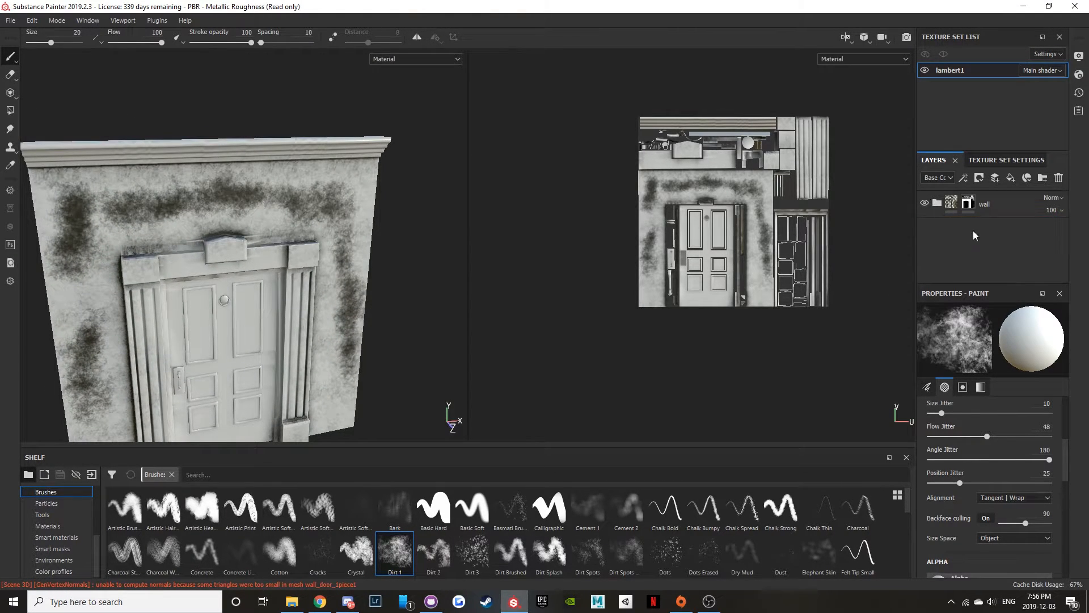
{"action": "left_click", "coordinate": [924, 203]}
{"action": "left_click", "coordinate": [925, 203]}
{"action": "left_click", "coordinate": [925, 203]}
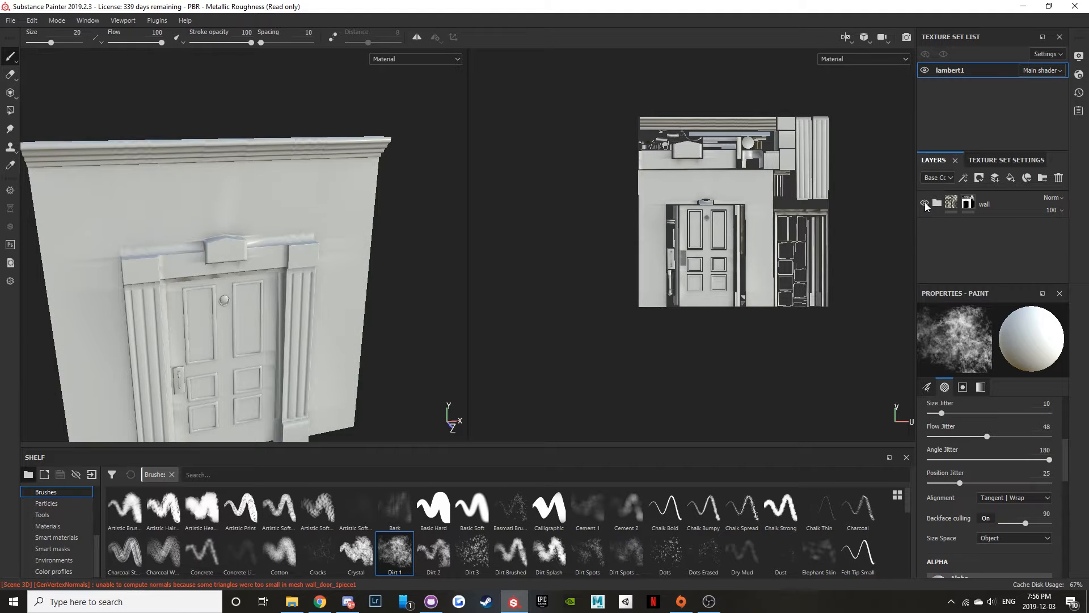
{"action": "left_click", "coordinate": [925, 203]}
{"action": "middle_click_drag", "start_coordinate": [285, 317], "coordinate": [275, 161], "text": "alt"}
{"action": "left_click_drag", "start_coordinate": [275, 161], "coordinate": [257, 140], "text": "alt"}
{"action": "left_click", "coordinate": [956, 205]}
{"action": "left_click", "coordinate": [935, 204]}
{"action": "middle_click_drag", "start_coordinate": [253, 154], "coordinate": [266, 269], "text": "alt"}
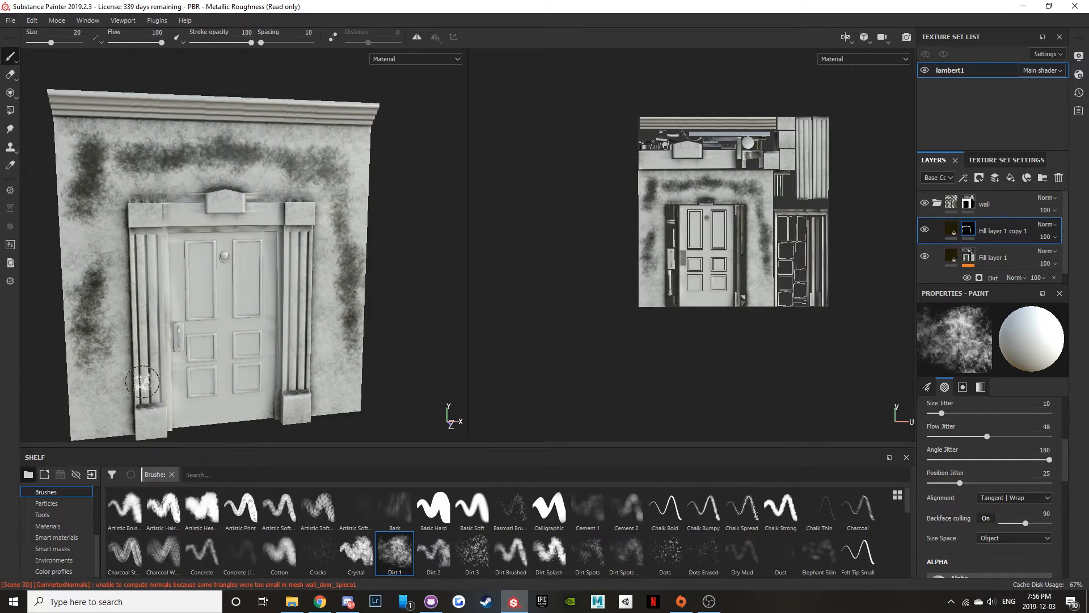
- Paint a test stroke over the door in the wall folder's mask and undo it
{"action": "left_click", "coordinate": [968, 204]}
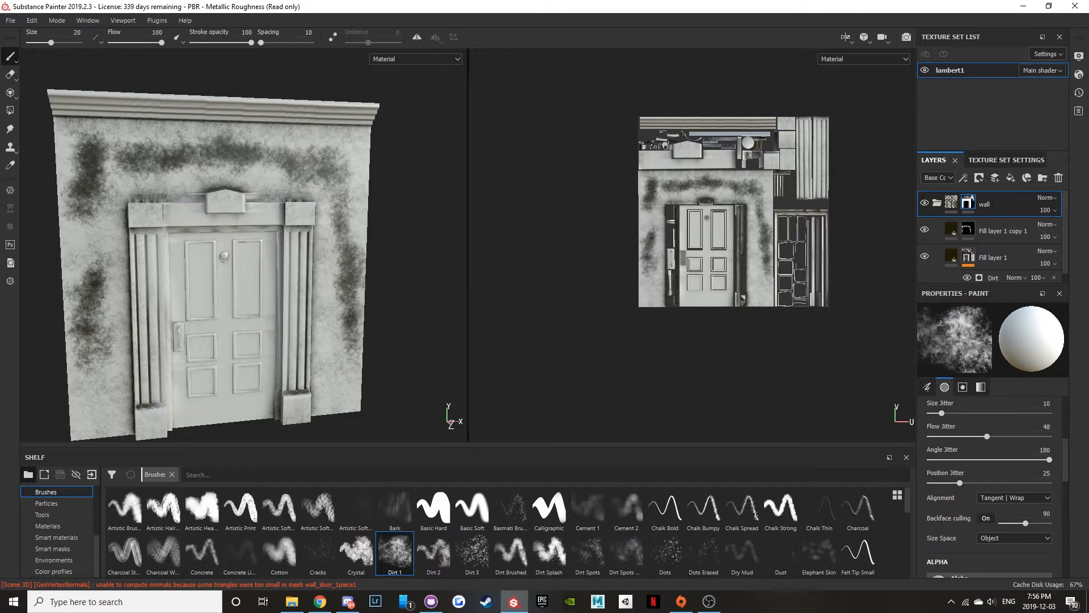
{"action": "mouse_move", "coordinate": [194, 270]}
{"action": "left_mouse_down"}
{"action": "mouse_move", "coordinate": [238, 306]}
{"action": "mouse_move", "coordinate": [291, 400]}
{"action": "left_mouse_up"}
{"action": "key", "text": "ctrl+z"}
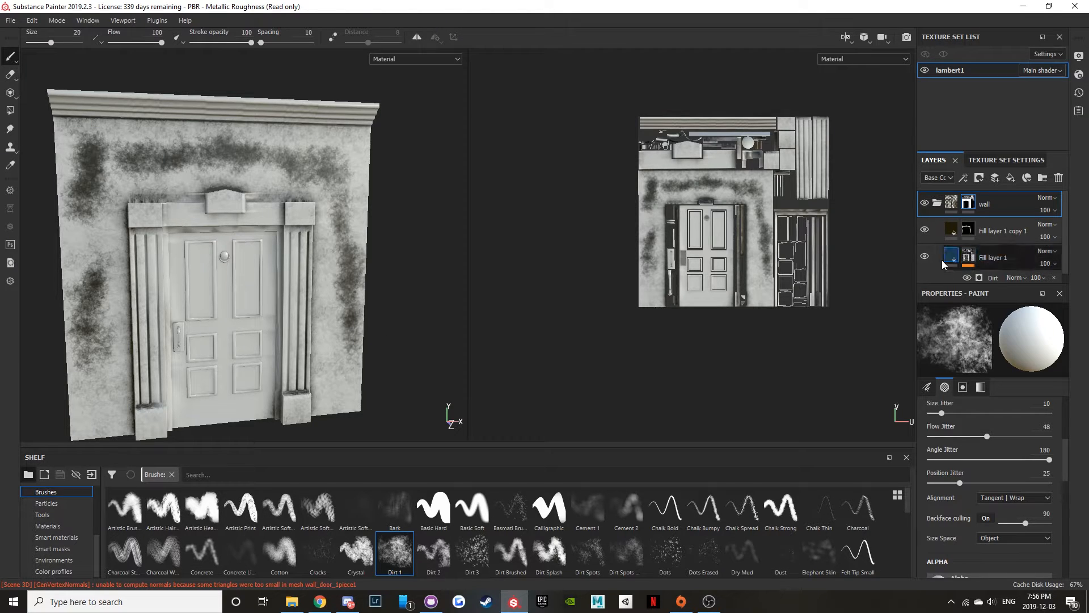
- Hide both Fill layer 1 copy and Fill layer 1 in the wall folder
{"action": "left_click", "coordinate": [926, 231]}
{"action": "left_click", "coordinate": [925, 256]}
{"action": "scroll", "coordinate": [959, 233], "scroll_direction": "down", "scroll_amount": 1}
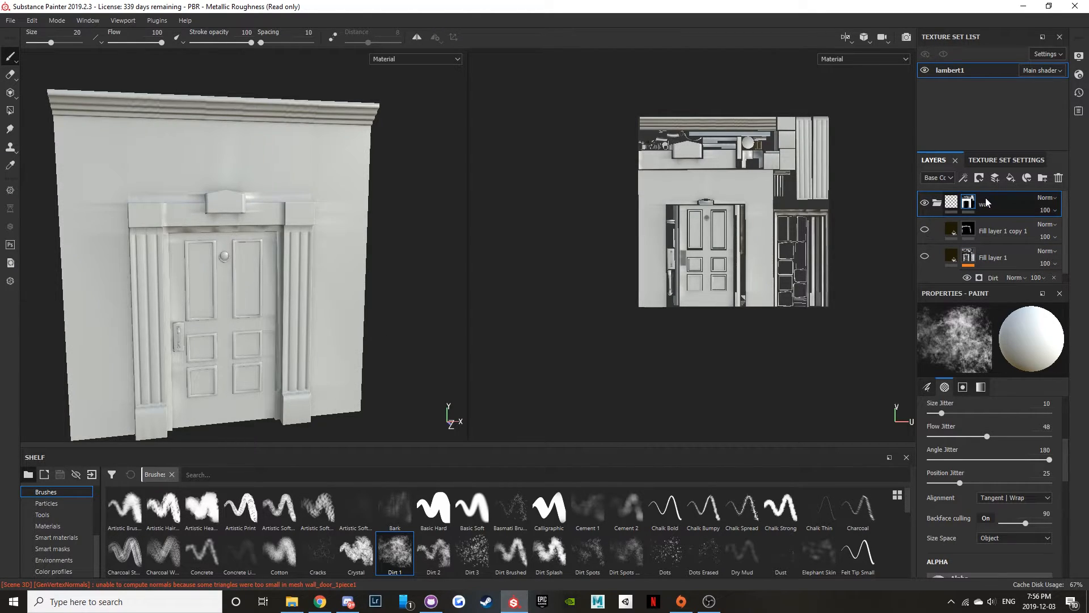
- Search the materials for "ge" and add the brick material named generator to the wall folder beneath Fill layer 1
{"action": "left_click", "coordinate": [74, 527]}
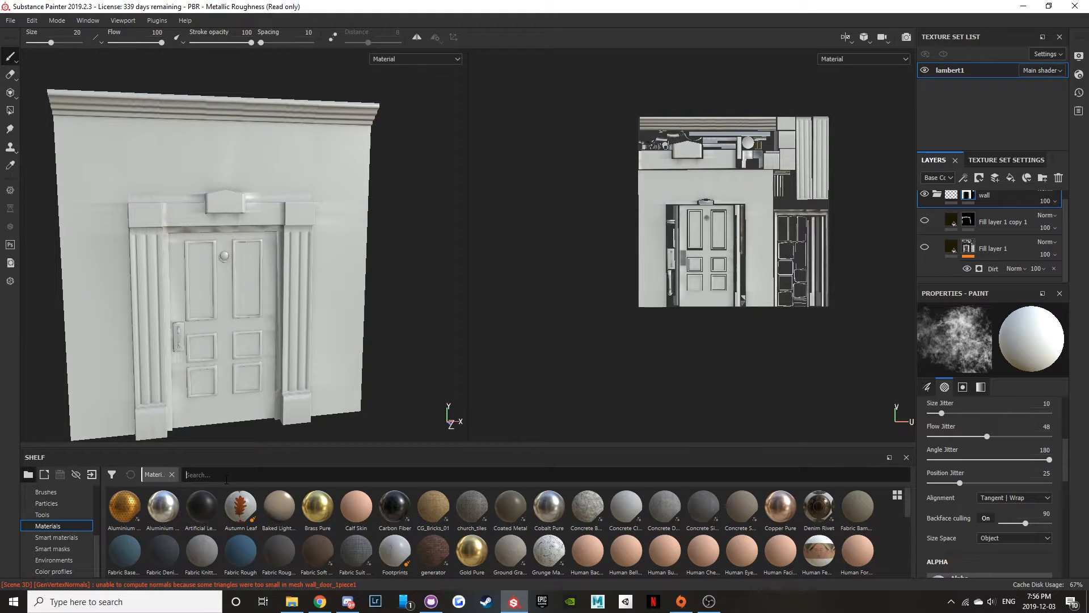
{"action": "type", "text": "ge"}
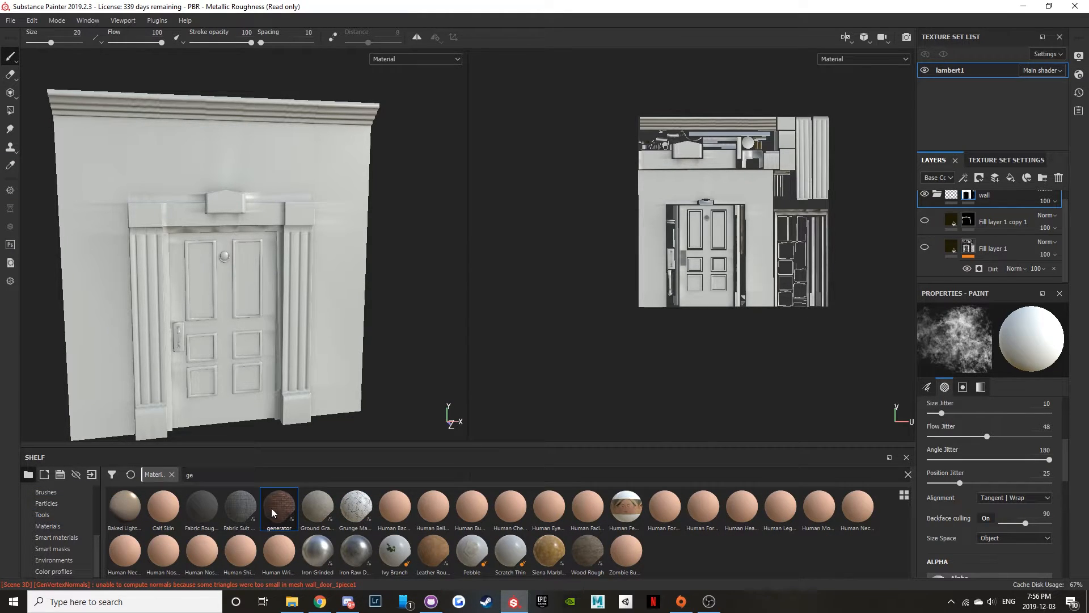
{"action": "left_click", "coordinate": [990, 219]}
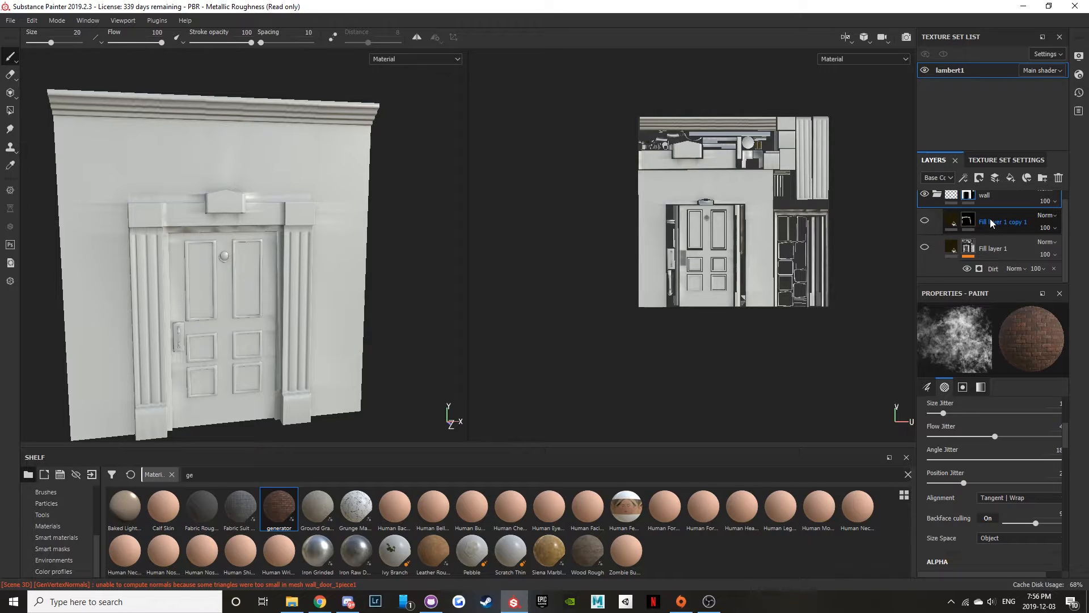
{"action": "scroll", "coordinate": [992, 205], "scroll_direction": "up", "scroll_amount": 1}
{"action": "scroll", "coordinate": [996, 241], "scroll_direction": "down", "scroll_amount": 1}
{"action": "left_click_drag", "start_coordinate": [283, 506], "coordinate": [1004, 206]}
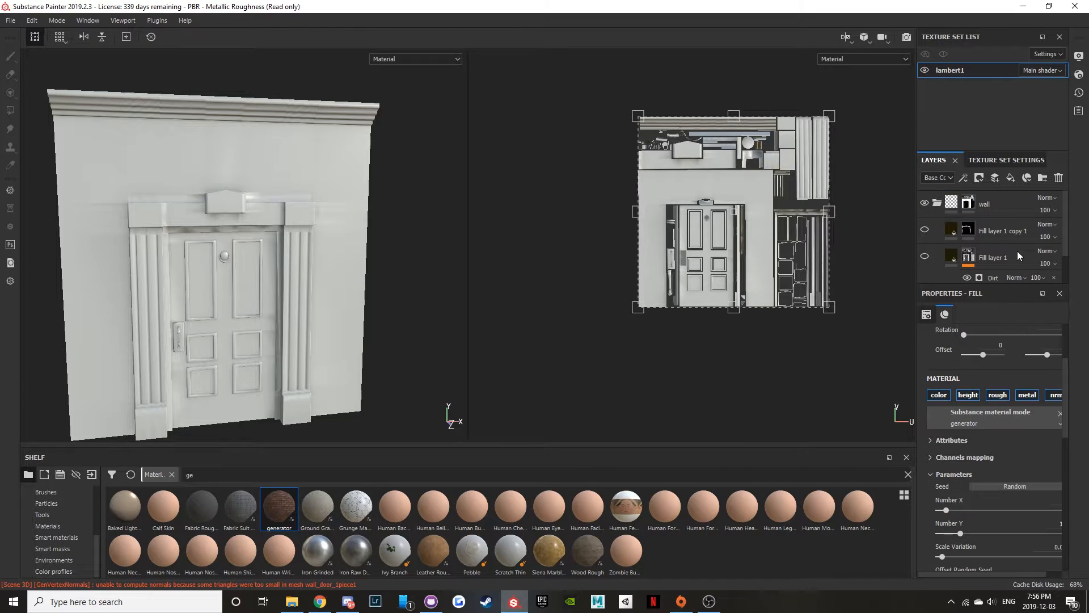
{"action": "scroll", "coordinate": [1016, 250], "scroll_direction": "down", "scroll_amount": 1}
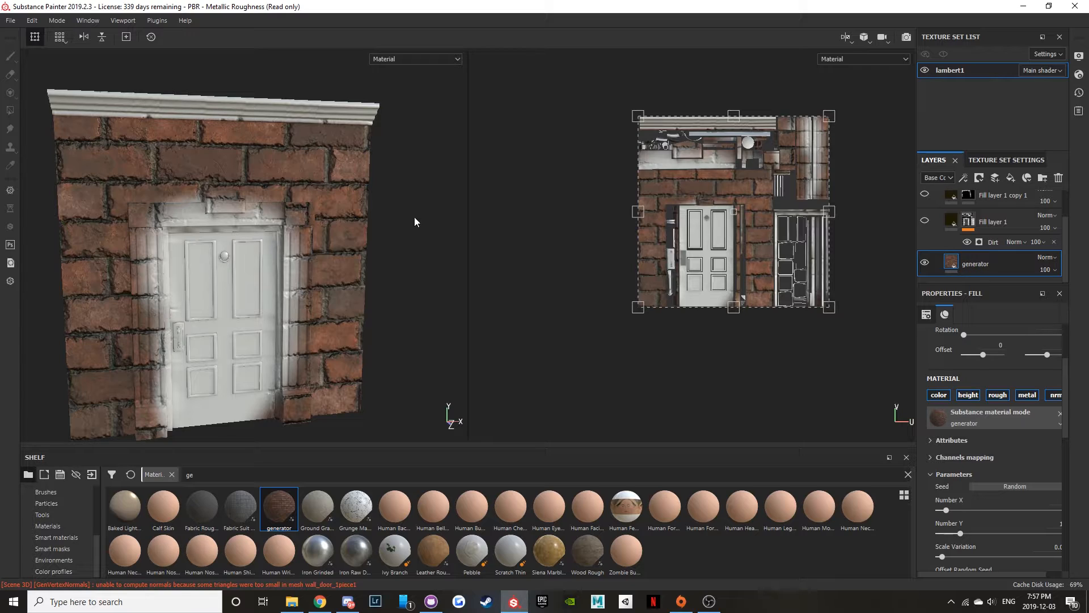
- Set the UV scale of the generator brick layer to 2.6 so the bricks tile smaller across the wall
{"action": "left_click_drag", "start_coordinate": [414, 216], "coordinate": [256, 245], "text": "alt"}
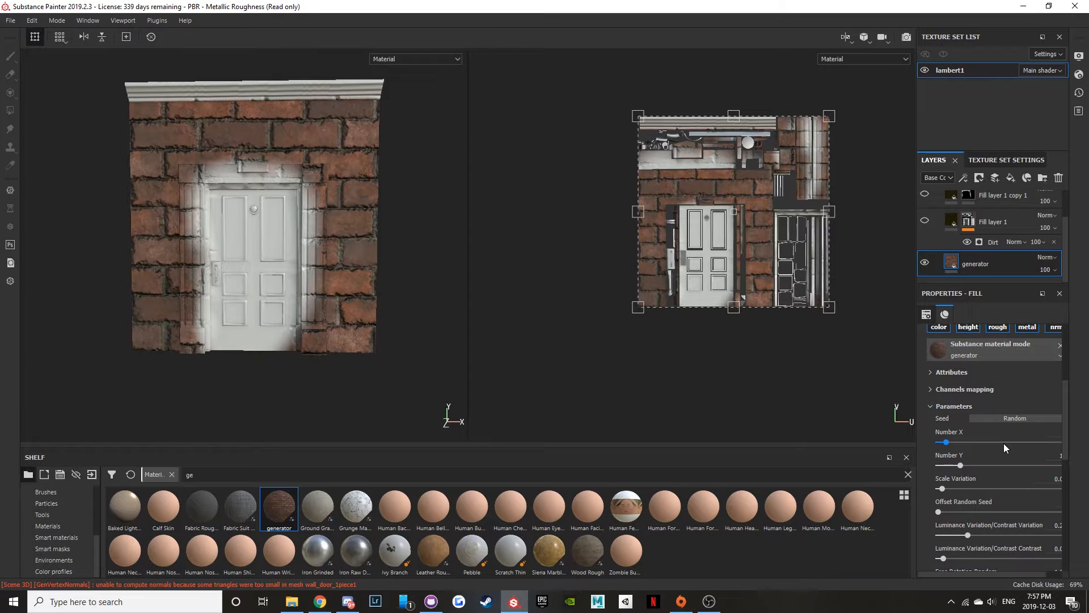
{"action": "scroll", "coordinate": [1003, 444], "scroll_direction": "up", "scroll_amount": 2}
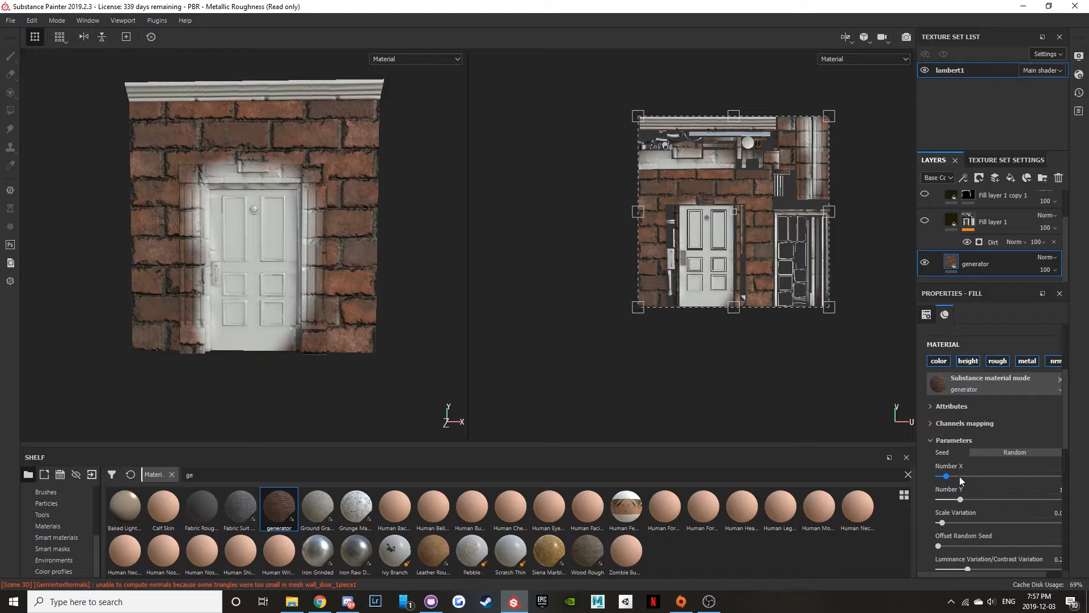
{"action": "scroll", "coordinate": [987, 471], "scroll_direction": "up", "scroll_amount": 3}
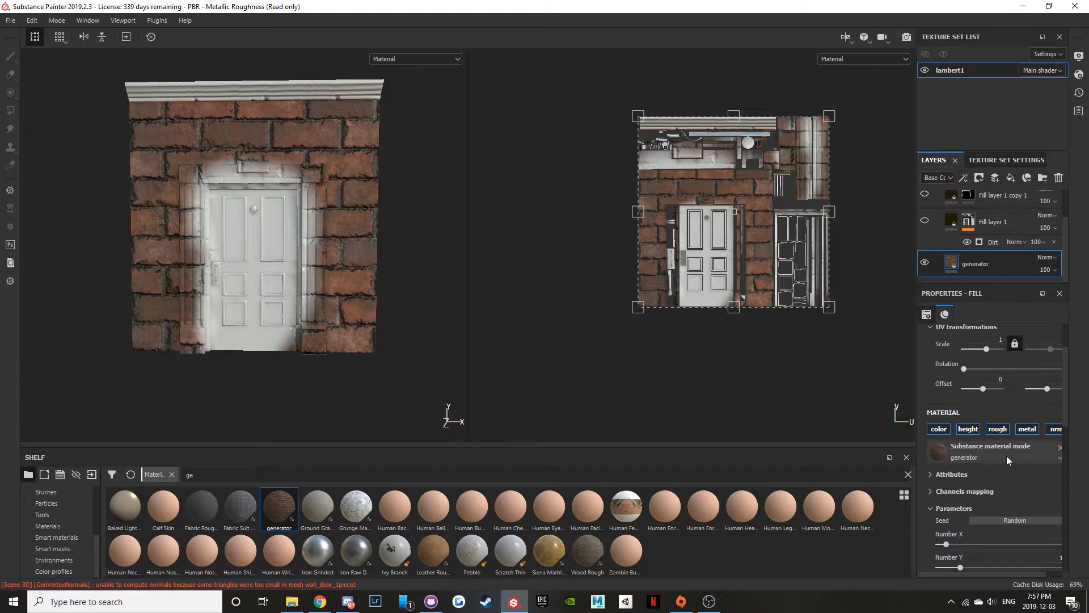
{"action": "scroll", "coordinate": [1006, 460], "scroll_direction": "up", "scroll_amount": 3}
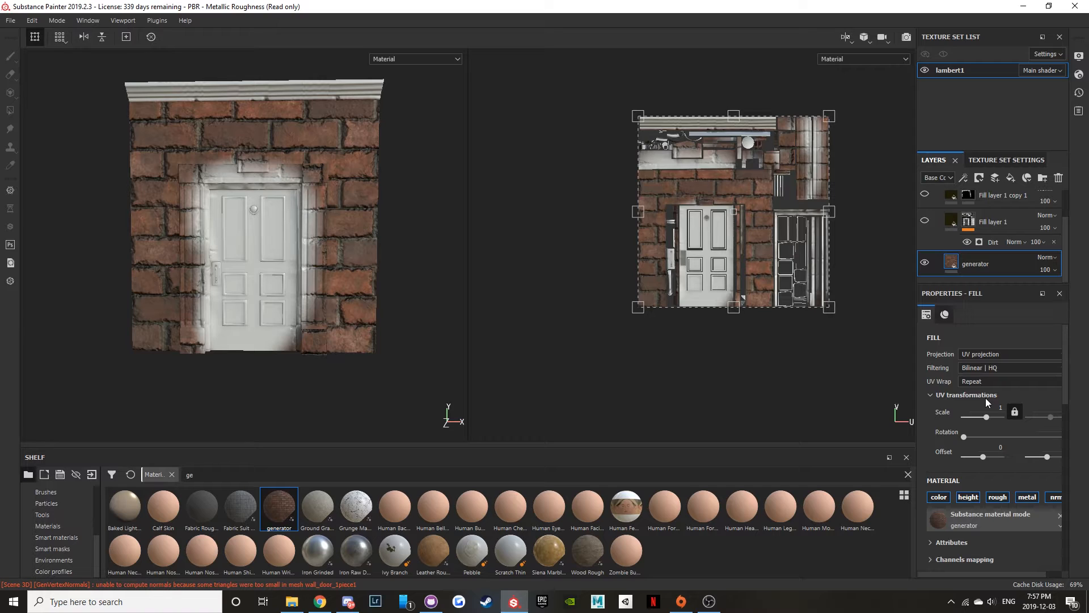
{"action": "left_click_drag", "start_coordinate": [987, 417], "coordinate": [987, 419]}
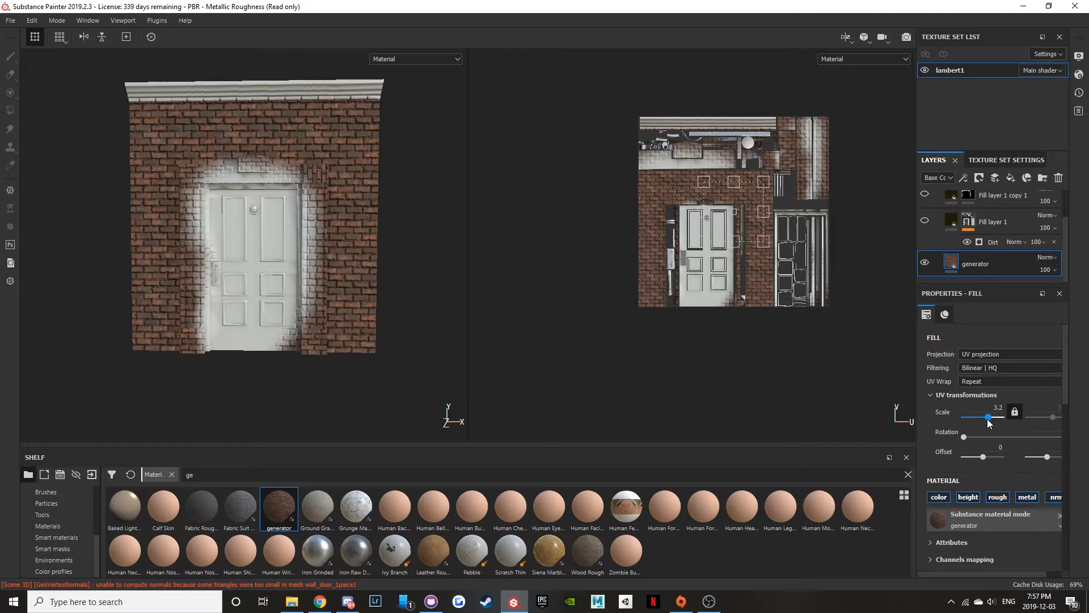
{"action": "left_click_drag", "start_coordinate": [987, 419], "coordinate": [987, 419]}
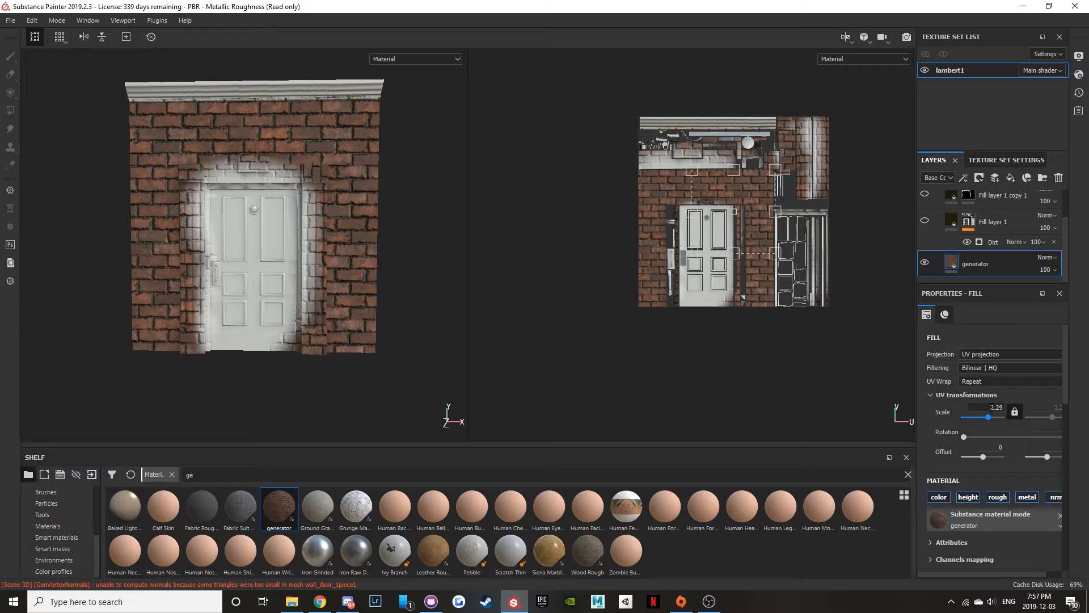
{"action": "left_click_drag", "start_coordinate": [988, 417], "coordinate": [986, 417]}
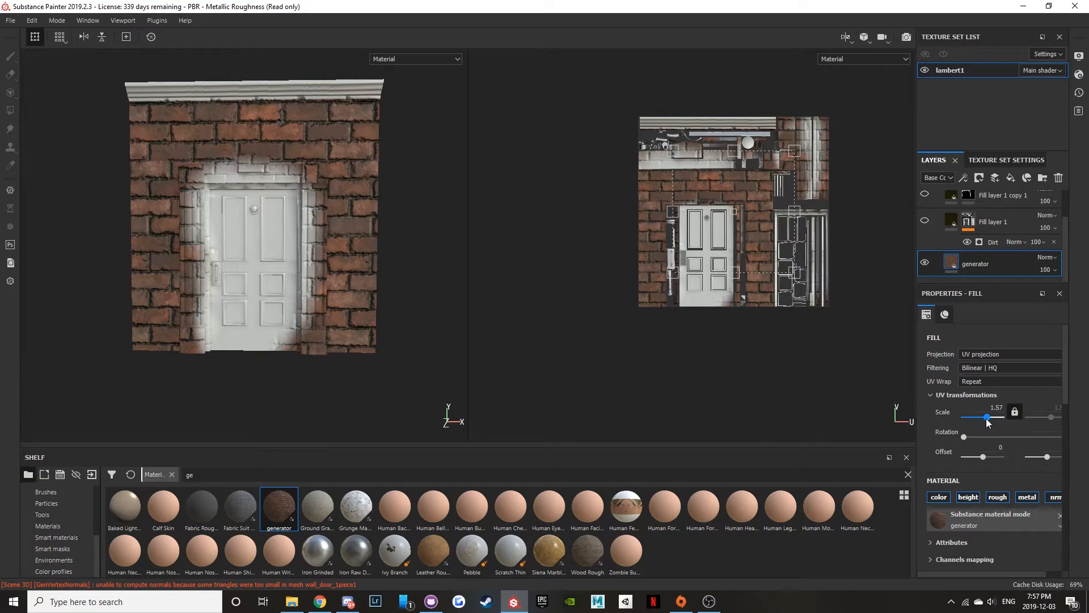
{"action": "key", "text": "ctrl+z"}
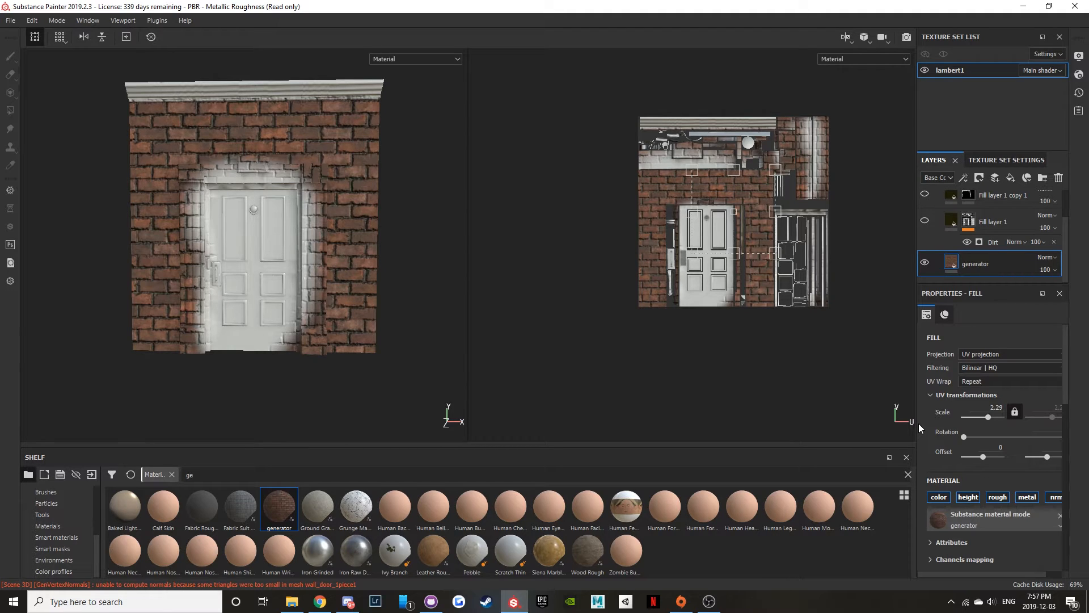
{"action": "left_click_drag", "start_coordinate": [917, 427], "coordinate": [650, 425]}
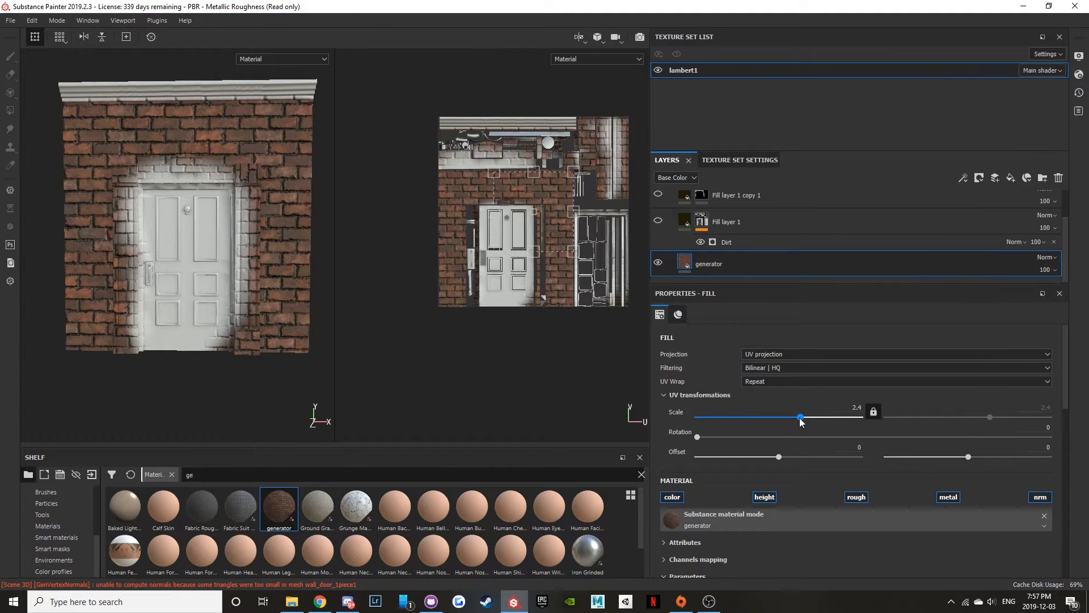
{"action": "left_click_drag", "start_coordinate": [801, 420], "coordinate": [801, 420]}
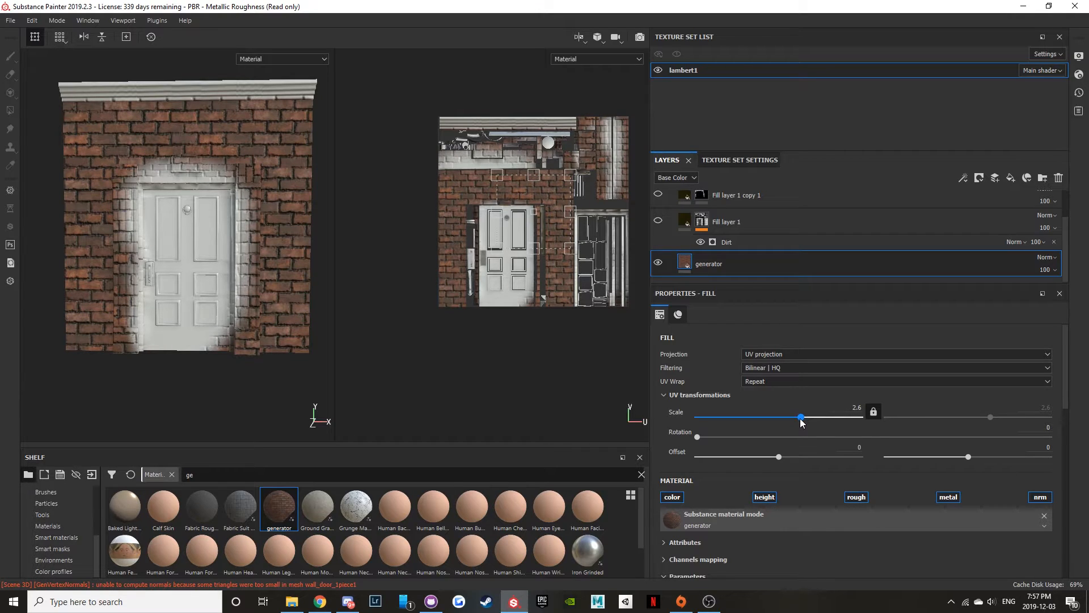
- Inspect the brick relief around the door frame up close and turn off the generator layer's height channel
{"action": "scroll", "coordinate": [222, 168], "scroll_direction": "up", "scroll_amount": 3}
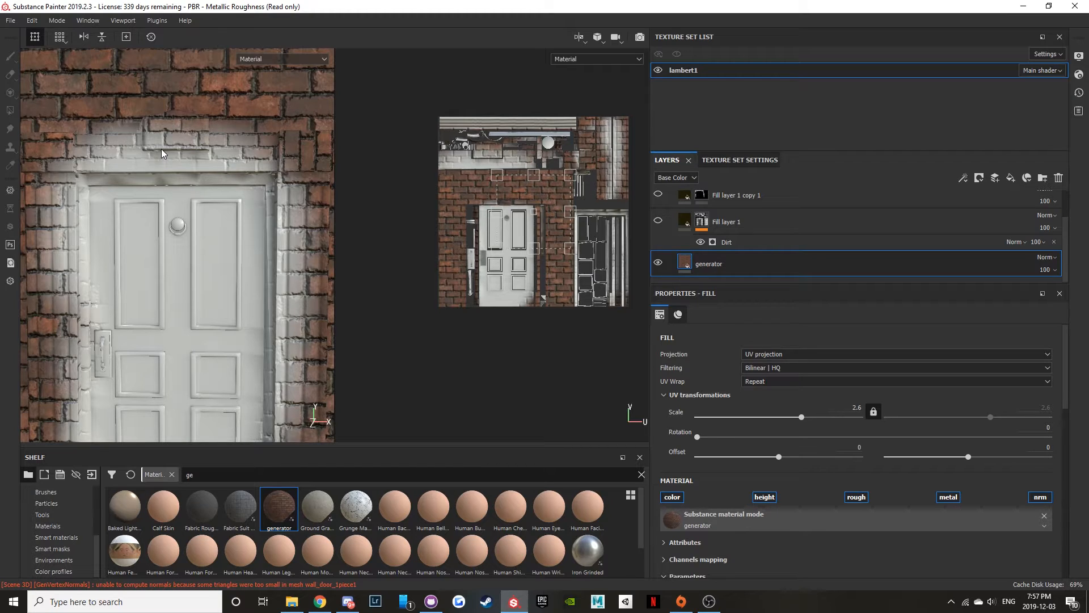
{"action": "mouse_move", "coordinate": [162, 149]}
{"action": "left_mouse_down", "text": "alt"}
{"action": "mouse_move", "coordinate": [159, 172]}
{"action": "mouse_move", "coordinate": [172, 138]}
{"action": "left_mouse_up", "text": "alt"}
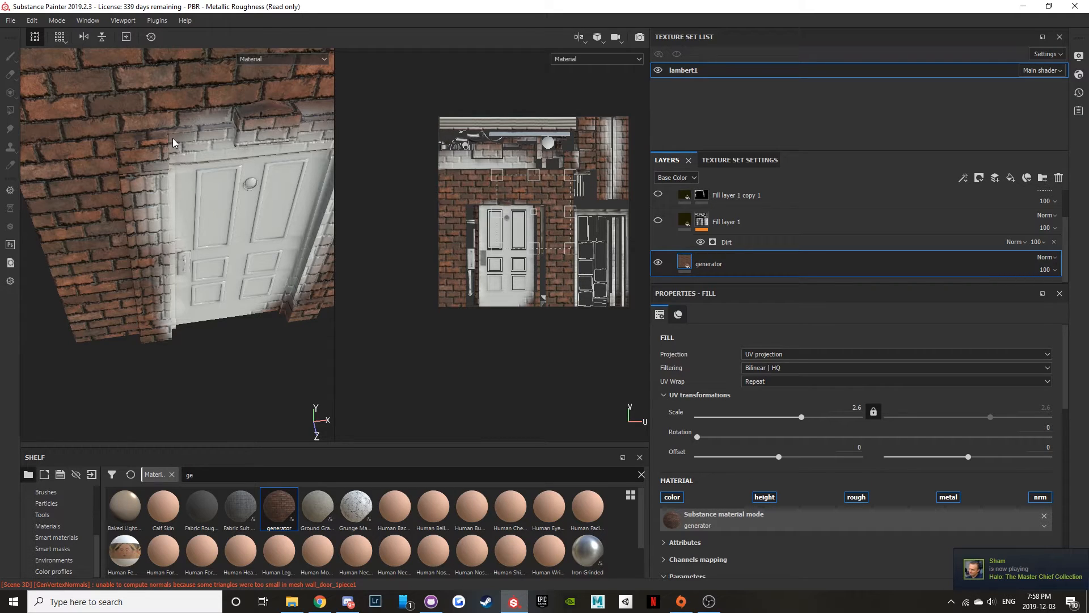
{"action": "left_click_drag", "start_coordinate": [173, 138], "coordinate": [218, 206], "text": "alt"}
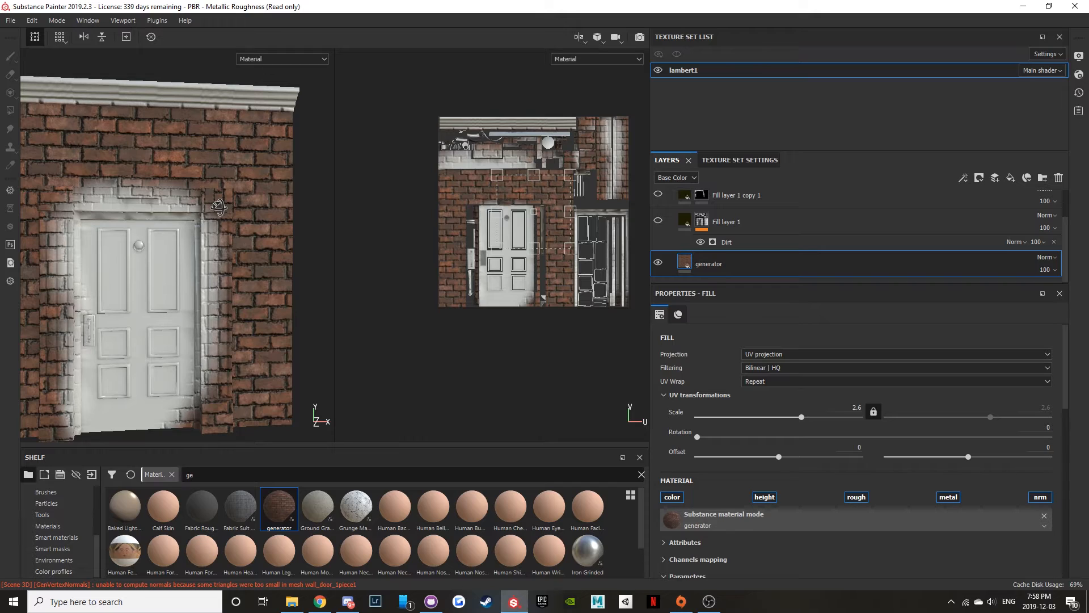
{"action": "scroll", "coordinate": [165, 264], "scroll_direction": "up", "scroll_amount": 4}
{"action": "left_click_drag", "start_coordinate": [218, 206], "coordinate": [166, 223], "text": "alt"}
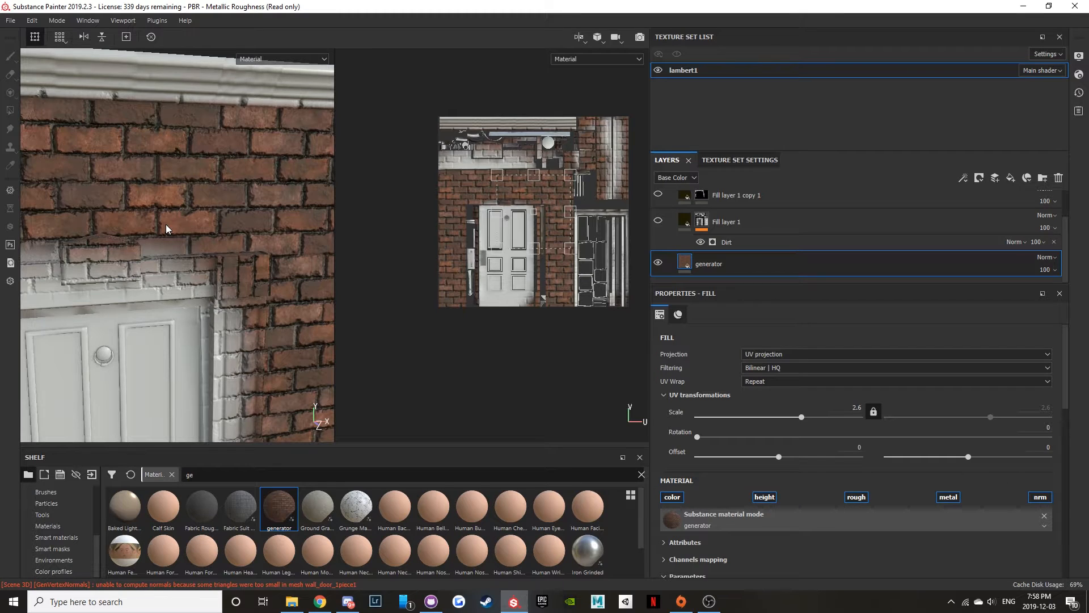
{"action": "left_click_drag", "start_coordinate": [166, 224], "coordinate": [117, 77], "text": "alt"}
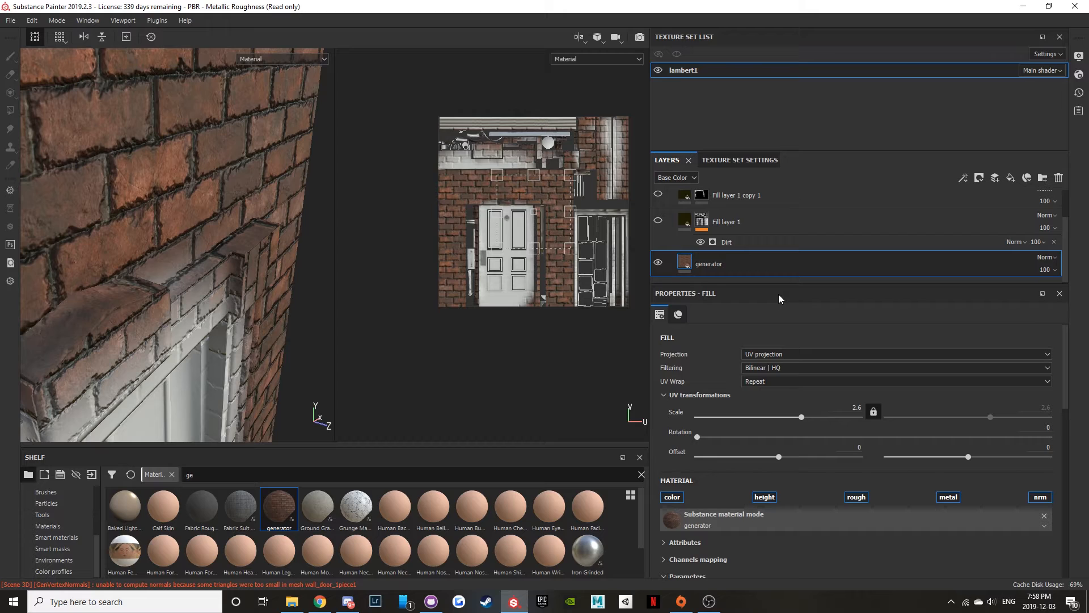
{"action": "left_click_drag", "start_coordinate": [649, 329], "coordinate": [947, 348]}
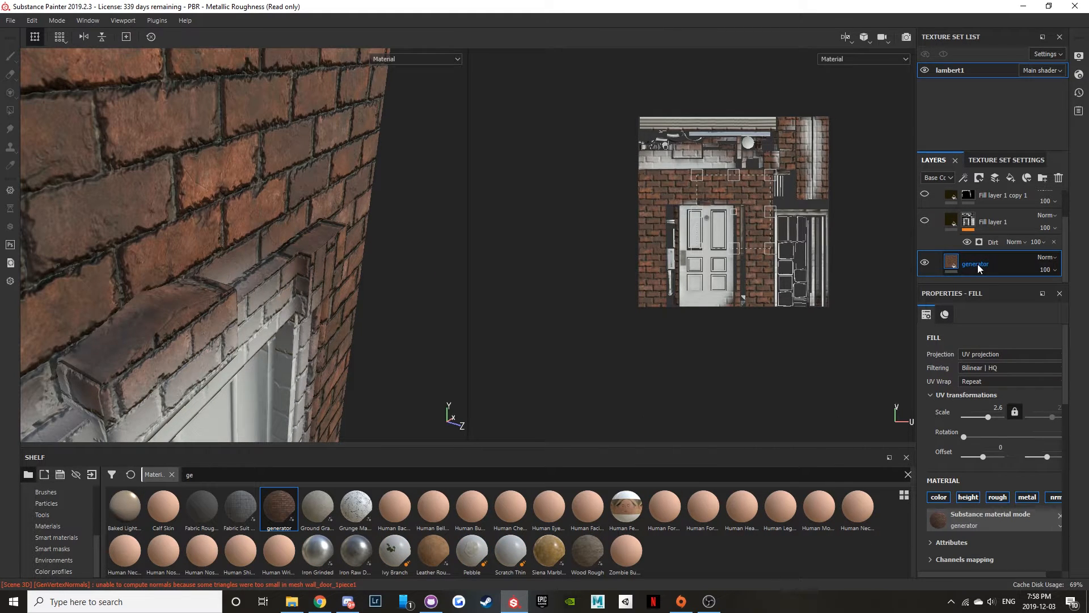
{"action": "scroll", "coordinate": [968, 397], "scroll_direction": "down", "scroll_amount": 3}
{"action": "left_click", "coordinate": [968, 395]}
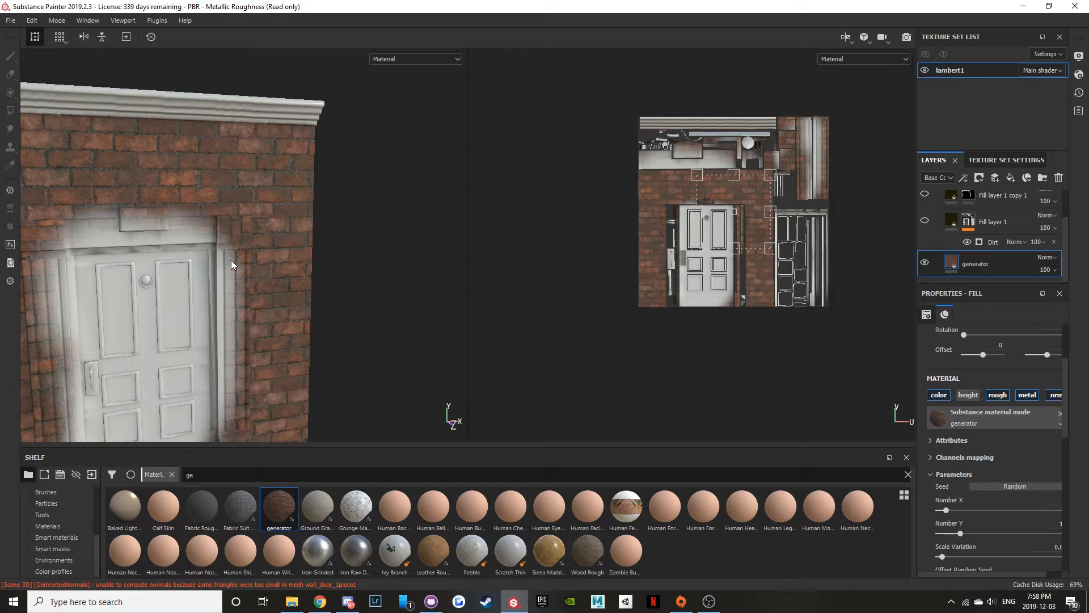
- Examine the flattened bricks from several angles and show Fill layer 1 and Fill layer 1 copy 1 in the wall folder
{"action": "left_click_drag", "start_coordinate": [231, 260], "coordinate": [281, 252], "text": "alt"}
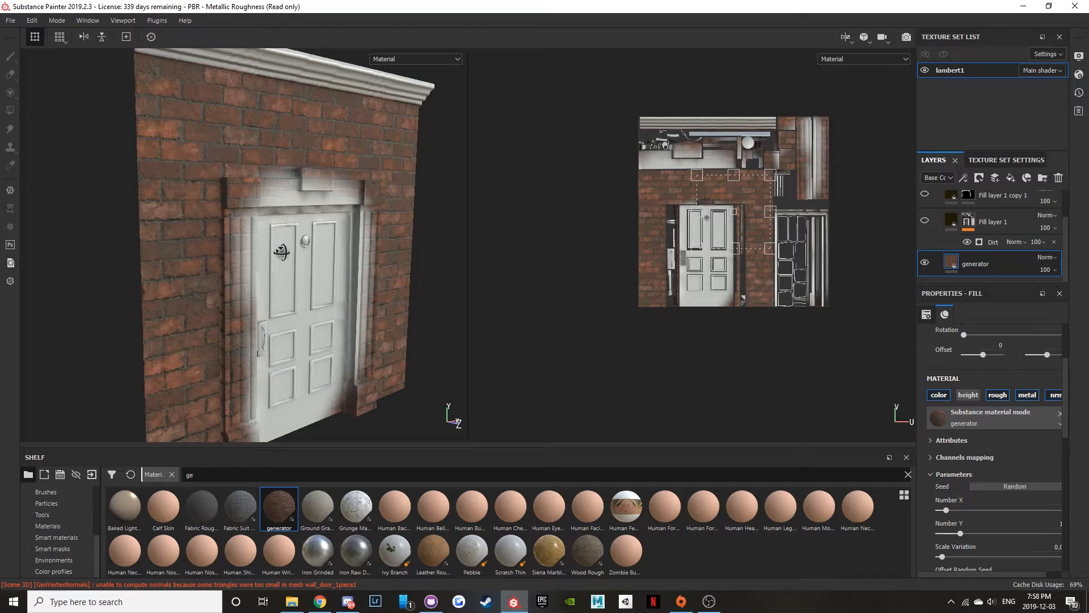
{"action": "left_click_drag", "start_coordinate": [282, 252], "coordinate": [250, 181], "text": "alt"}
{"action": "scroll", "coordinate": [250, 181], "scroll_direction": "up", "scroll_amount": 5}
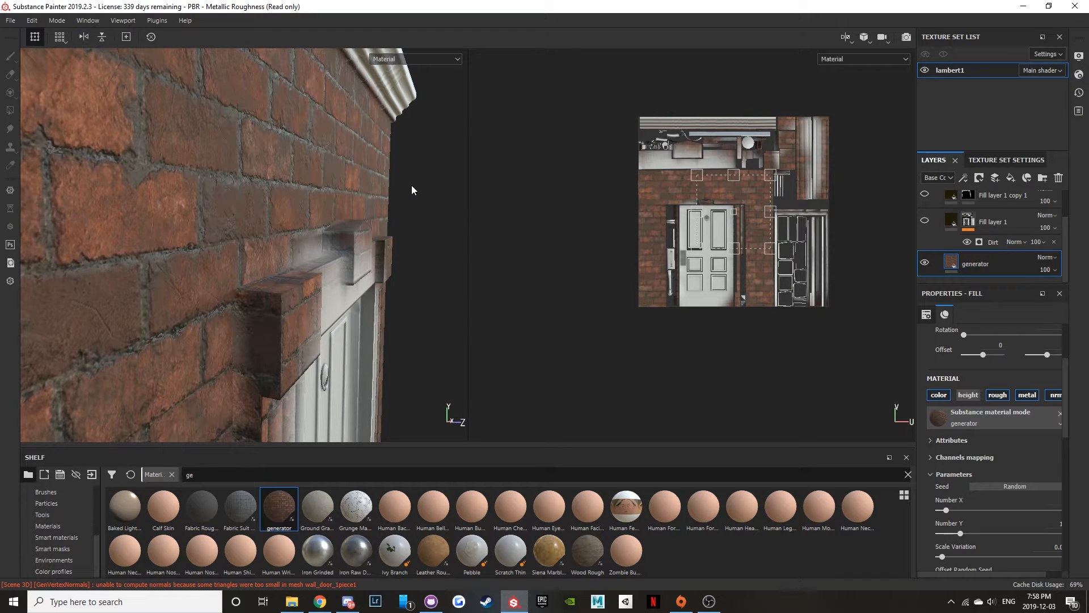
{"action": "scroll", "coordinate": [962, 360], "scroll_direction": "down", "scroll_amount": 3}
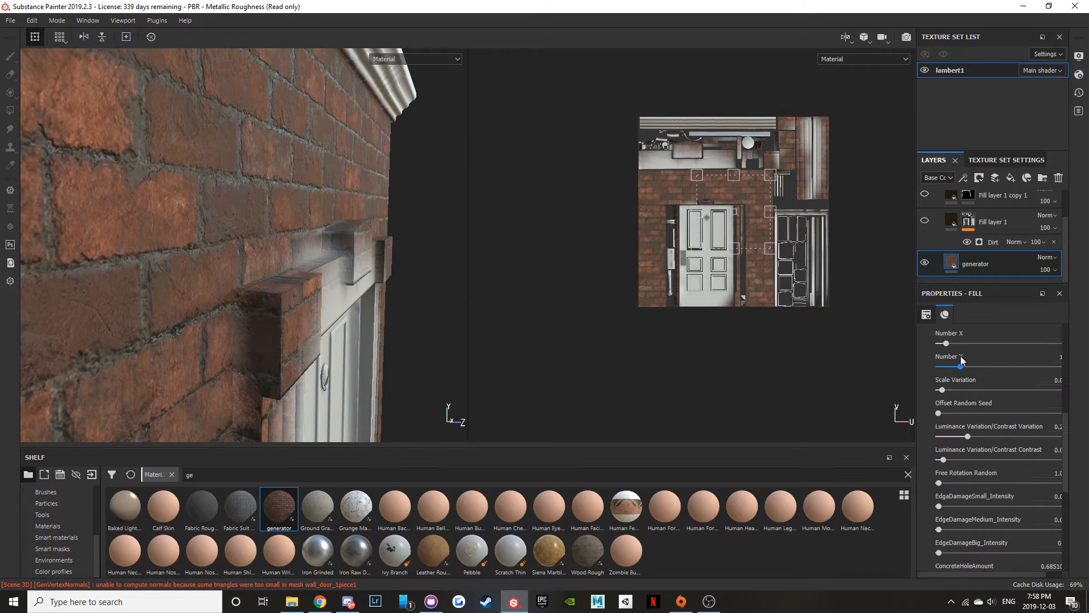
{"action": "scroll", "coordinate": [962, 360], "scroll_direction": "up", "scroll_amount": 1}
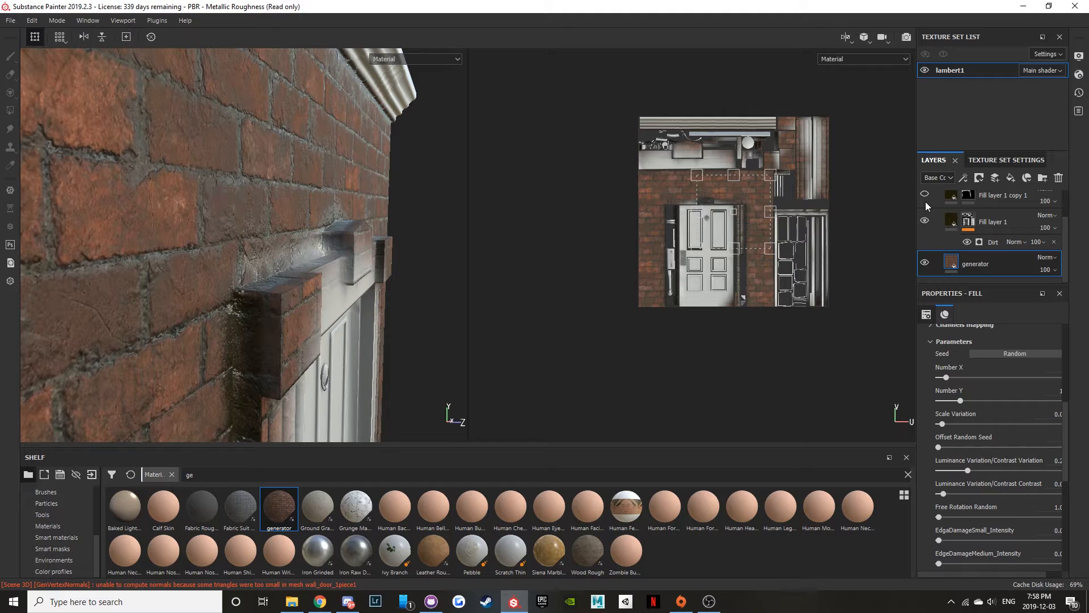
{"action": "left_click", "coordinate": [925, 201]}
- Set the height to 0.3 and the roughness to 0.905 on the Fill layer 1 copy 1 dirt layer
{"action": "key", "text": "f"}
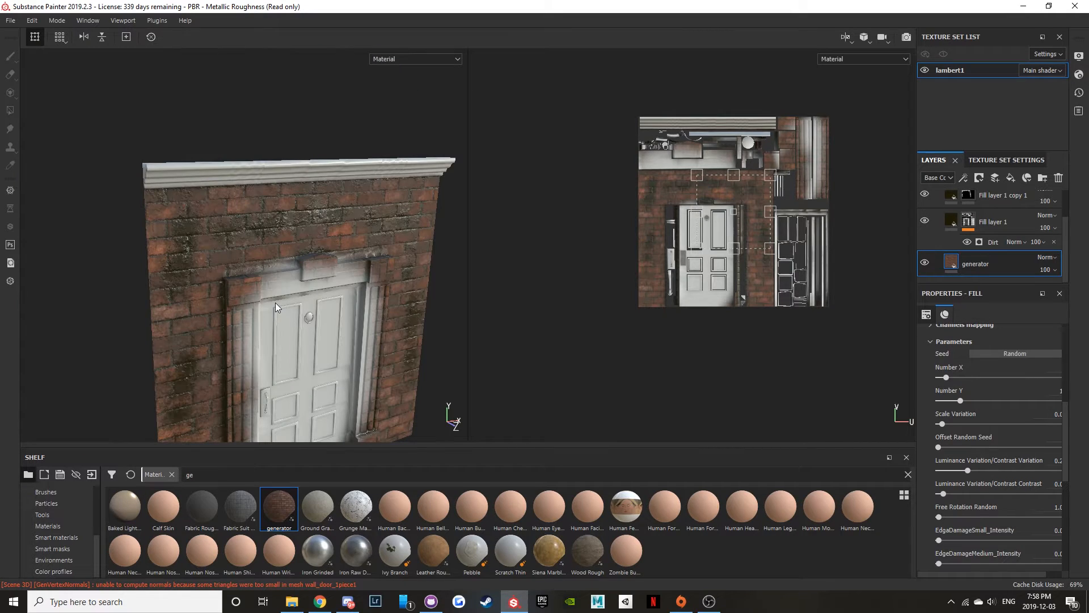
{"action": "left_click_drag", "start_coordinate": [274, 302], "coordinate": [246, 199], "text": "alt"}
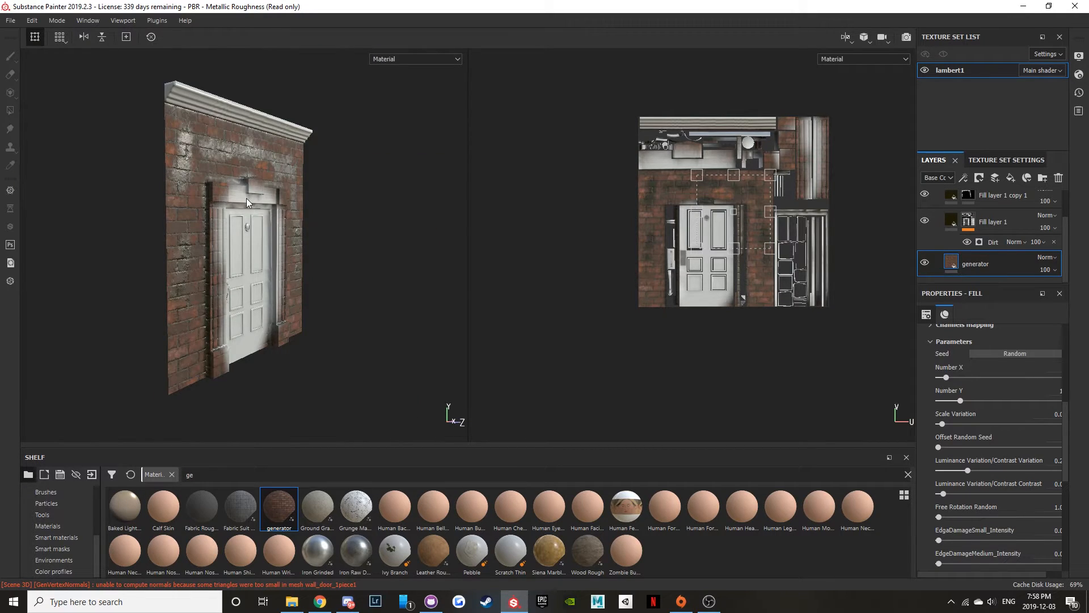
{"action": "right_click_drag", "start_coordinate": [246, 198], "coordinate": [298, 270], "text": "alt"}
{"action": "scroll", "coordinate": [987, 262], "scroll_direction": "up", "scroll_amount": 2}
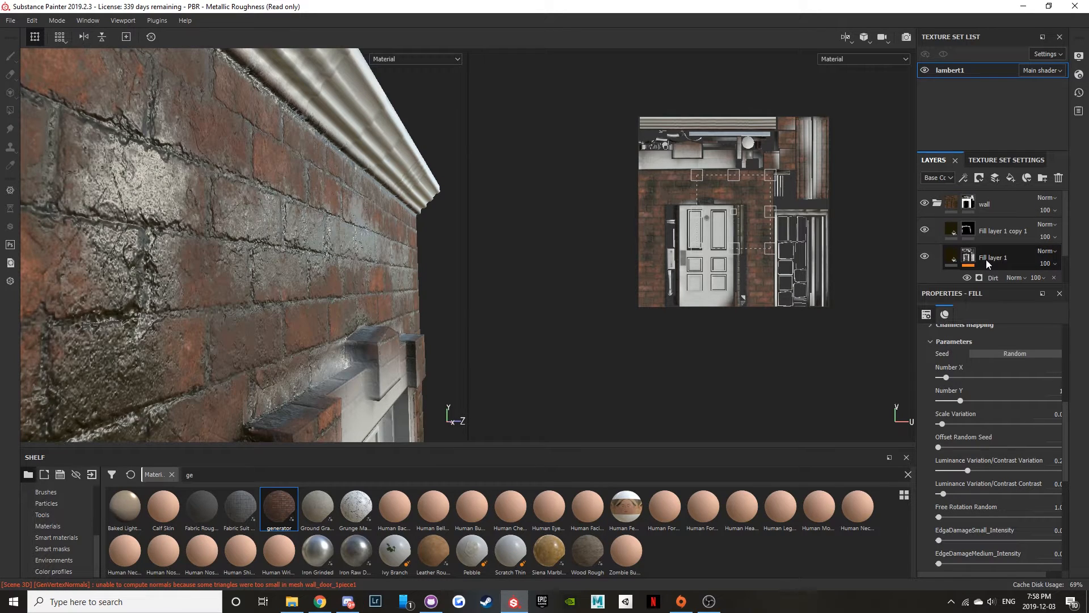
{"action": "left_click", "coordinate": [968, 230]}
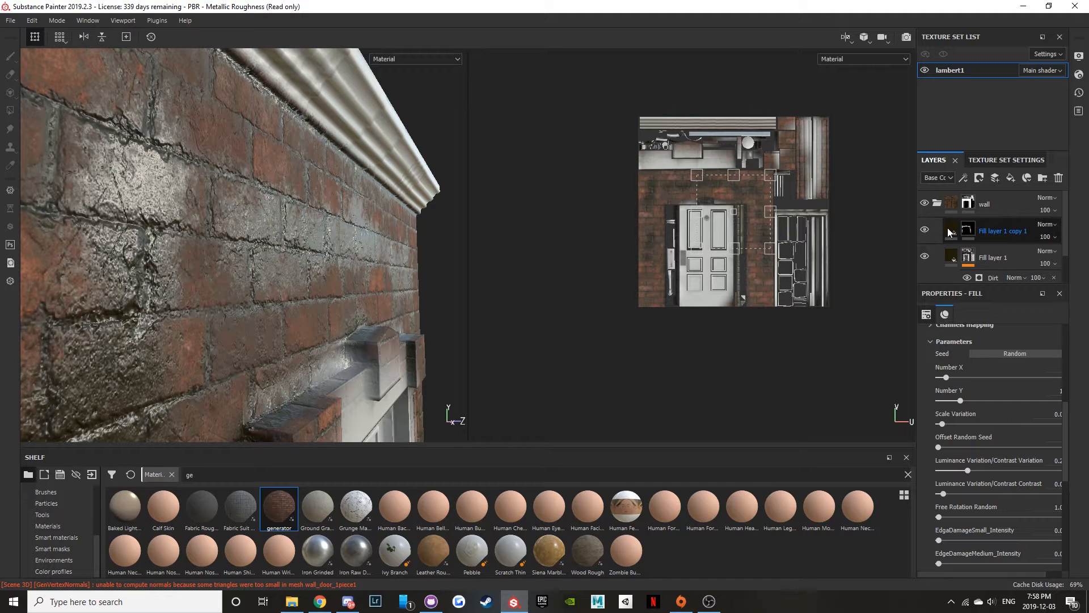
{"action": "left_click", "coordinate": [951, 230]}
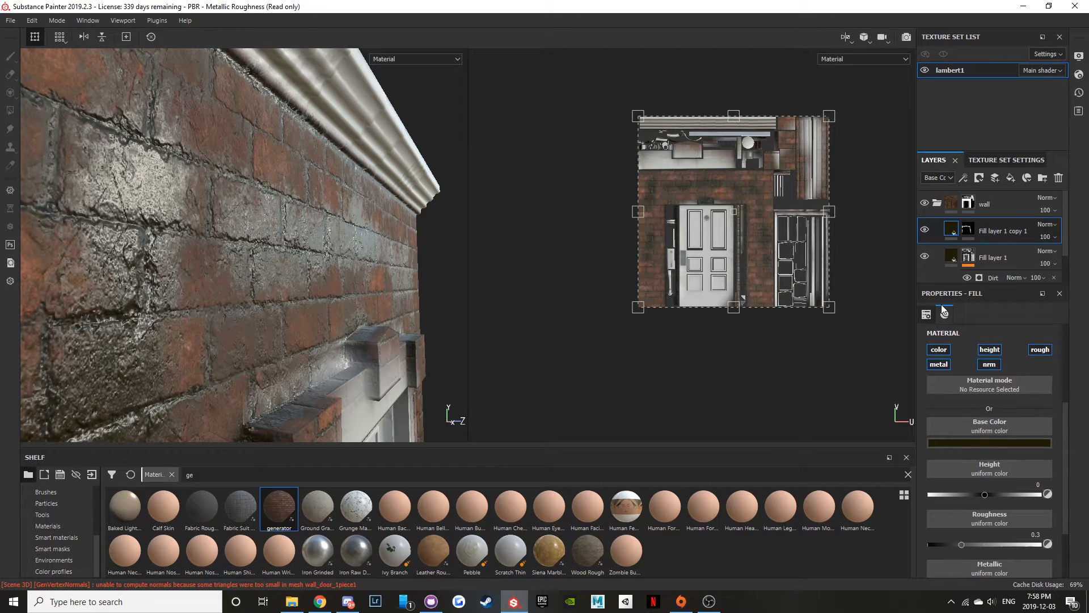
{"action": "mouse_move", "coordinate": [985, 426]}
{"action": "left_mouse_down"}
{"action": "mouse_move", "coordinate": [1023, 427]}
{"action": "mouse_move", "coordinate": [982, 425]}
{"action": "left_mouse_up"}
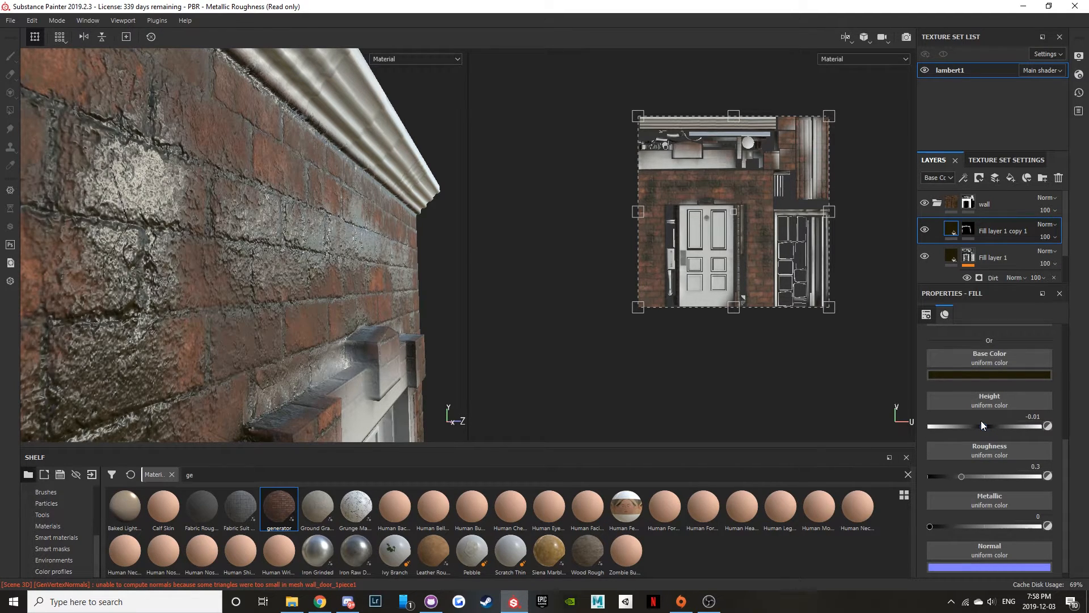
{"action": "mouse_move", "coordinate": [981, 425]}
{"action": "left_mouse_down"}
{"action": "mouse_move", "coordinate": [963, 425]}
{"action": "mouse_move", "coordinate": [1019, 426]}
{"action": "mouse_move", "coordinate": [1001, 431]}
{"action": "left_mouse_up"}
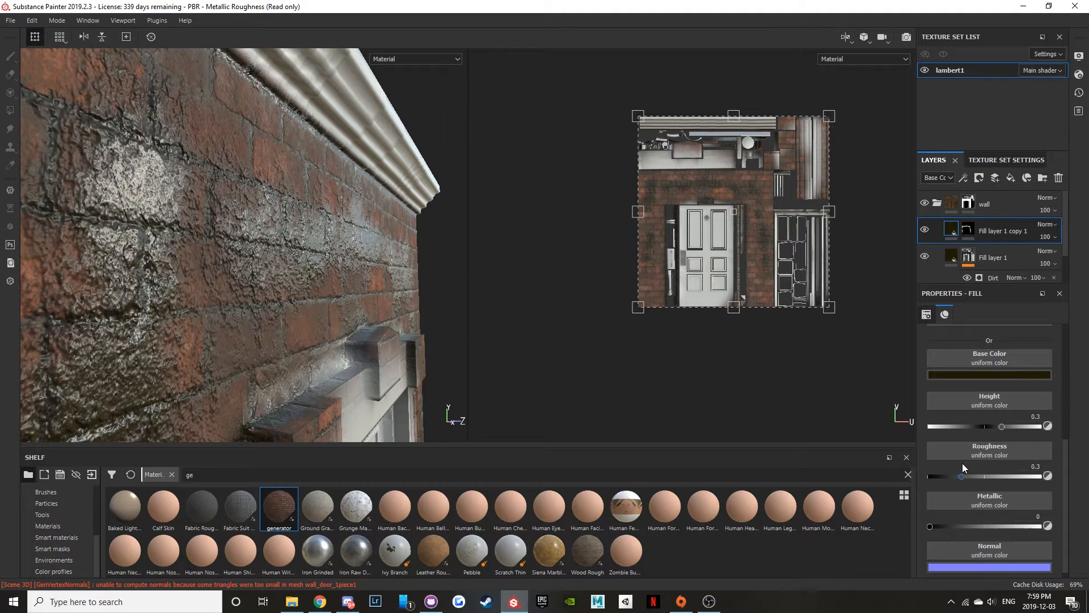
{"action": "left_click_drag", "start_coordinate": [962, 476], "coordinate": [1047, 482]}
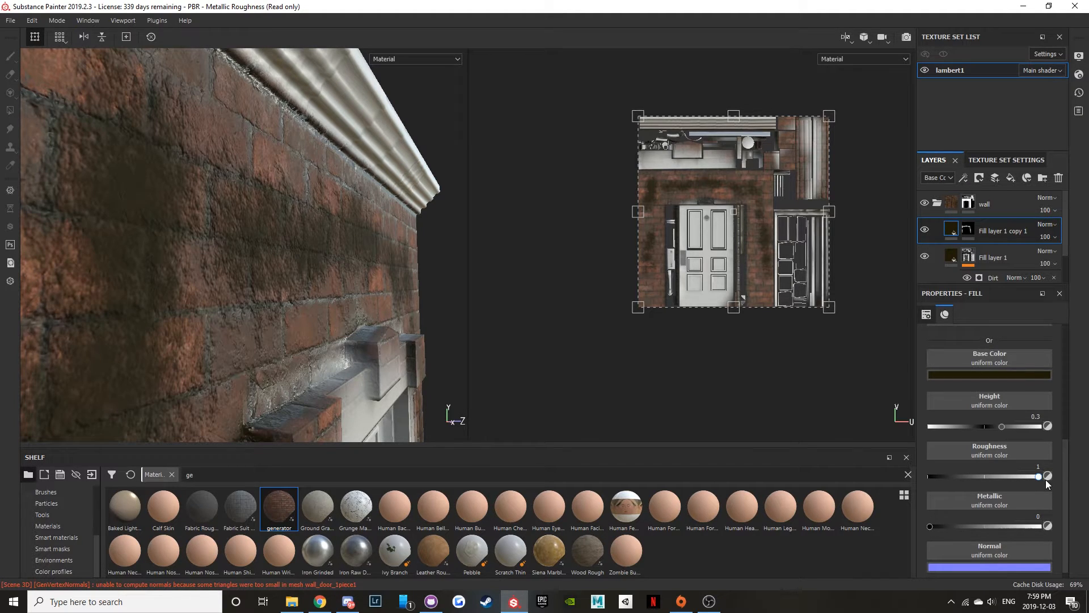
{"action": "left_click_drag", "start_coordinate": [1029, 482], "coordinate": [1030, 481]}
- Check the dirt around the door and set the roughness of Fill layer 1 to 0.95
{"action": "left_click_drag", "start_coordinate": [392, 321], "coordinate": [264, 332], "text": "alt"}
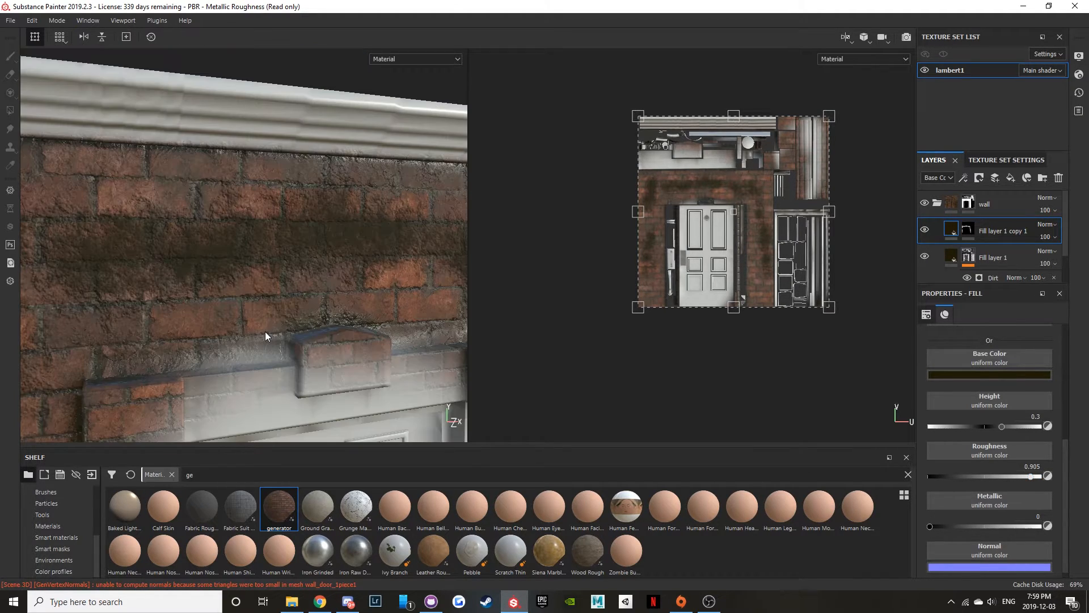
{"action": "right_click_drag", "start_coordinate": [265, 331], "coordinate": [260, 363], "text": "alt"}
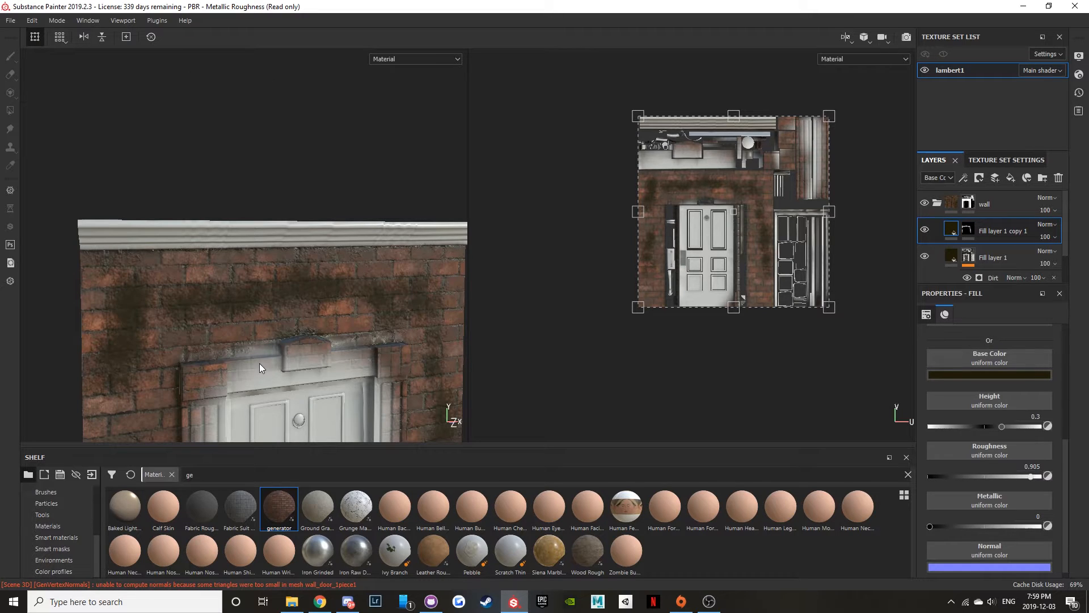
{"action": "middle_click_drag", "start_coordinate": [260, 363], "coordinate": [279, 273], "text": "alt"}
{"action": "left_click_drag", "start_coordinate": [279, 274], "coordinate": [281, 209], "text": "alt"}
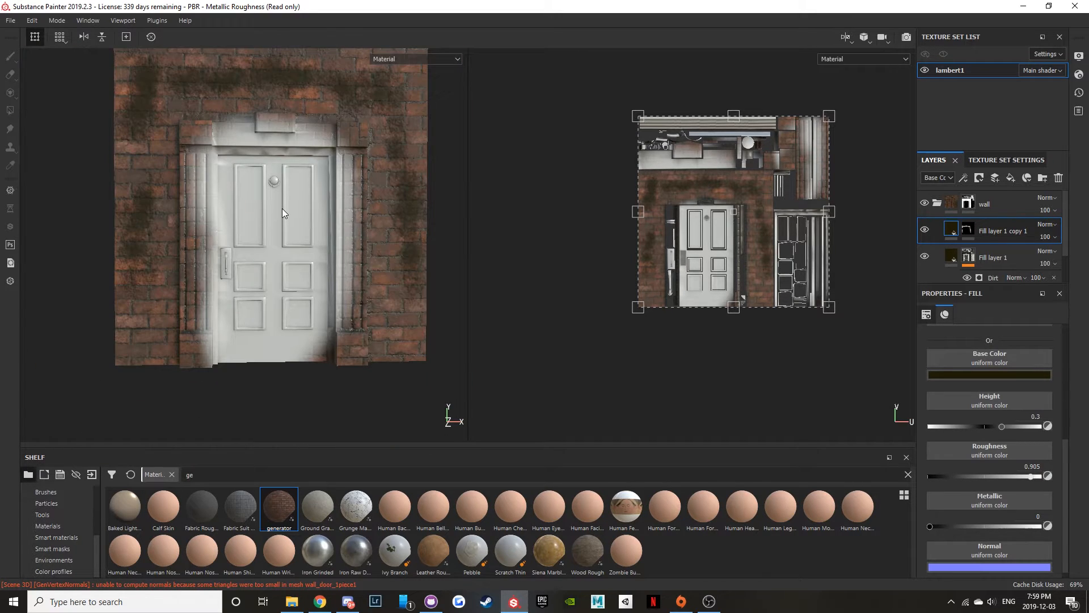
{"action": "left_click_drag", "start_coordinate": [209, 112], "coordinate": [273, 165], "text": "alt"}
{"action": "right_click_drag", "start_coordinate": [273, 165], "coordinate": [879, 379], "text": "alt"}
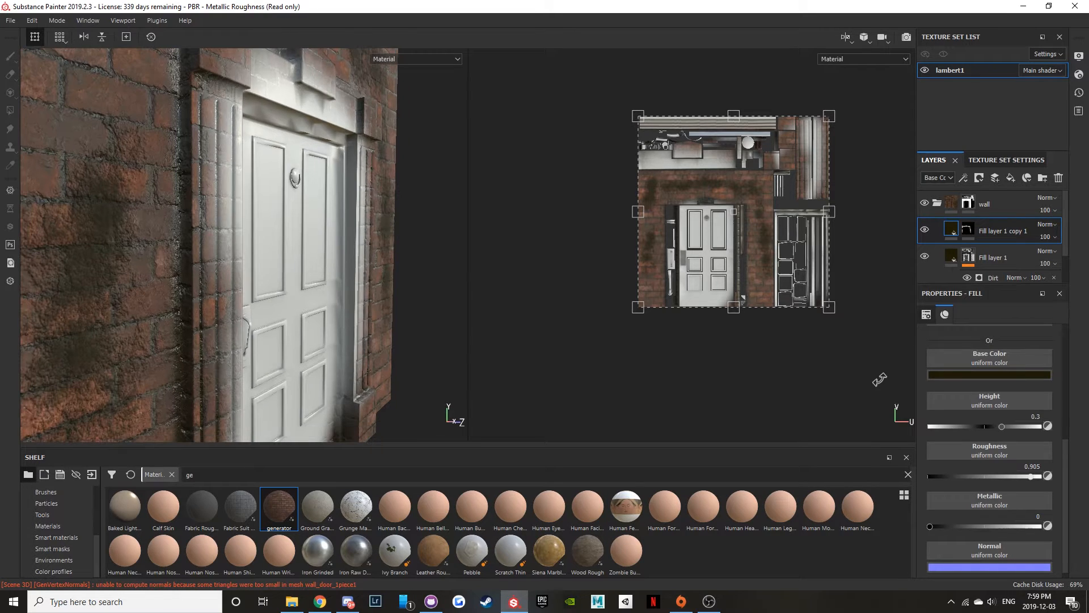
{"action": "left_click", "coordinate": [999, 258]}
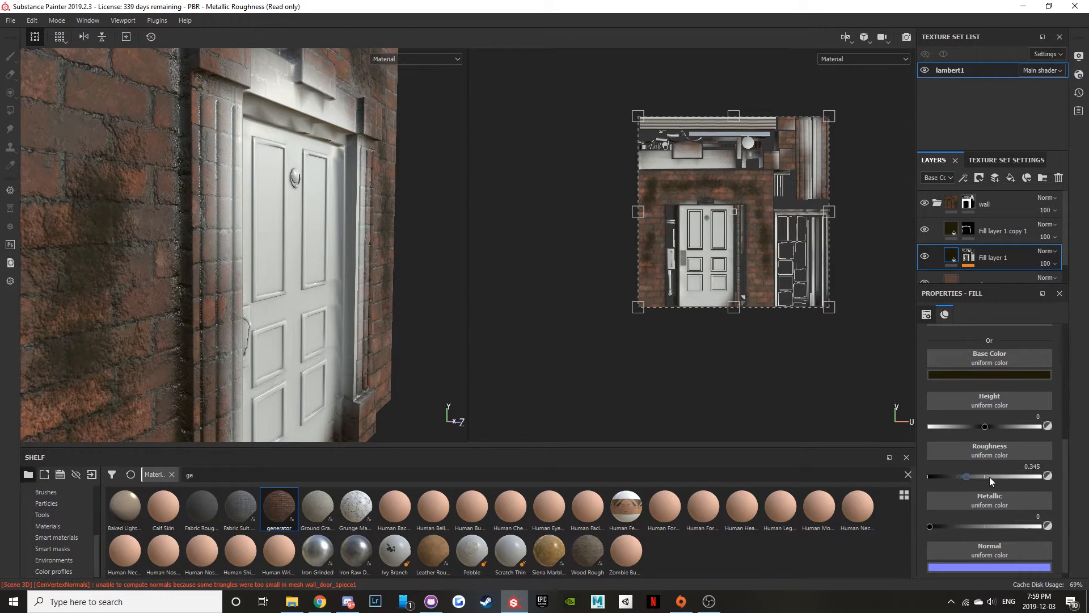
{"action": "left_click_drag", "start_coordinate": [989, 476], "coordinate": [1038, 477]}
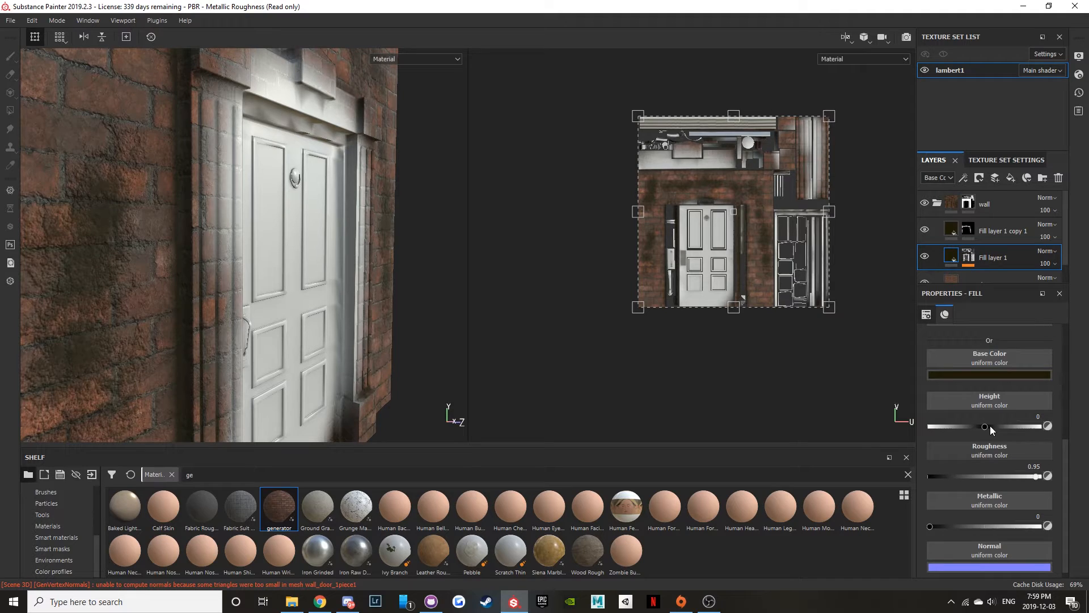
- Set the height of the Fill layer 1 dirt to 0.16 and check the result on the bricks around the door frame
{"action": "left_click_drag", "start_coordinate": [986, 426], "coordinate": [1027, 427]}
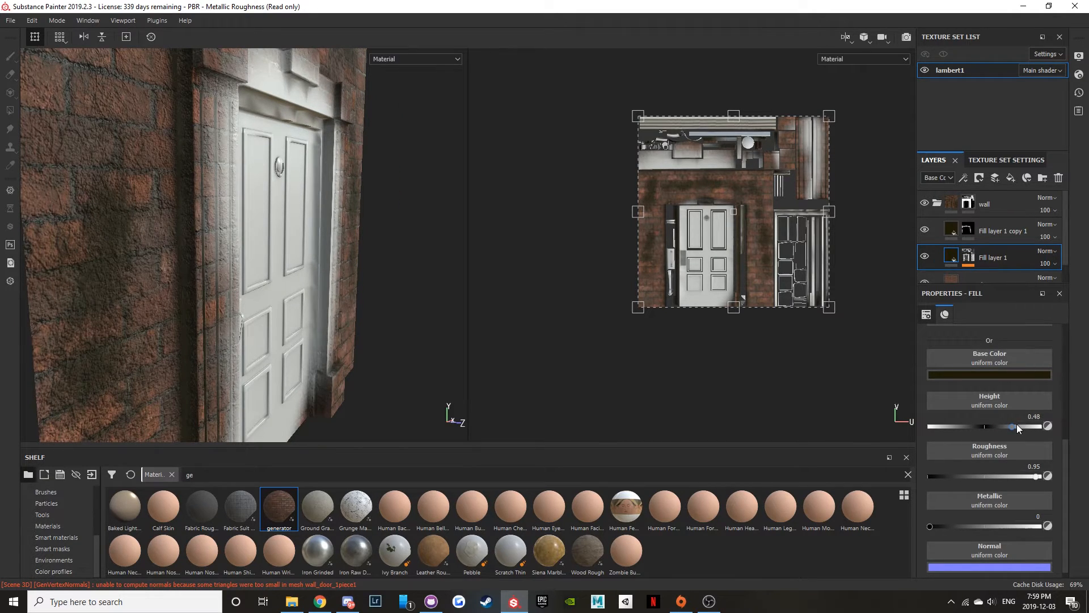
{"action": "left_click_drag", "start_coordinate": [1015, 427], "coordinate": [989, 425]}
{"action": "scroll", "coordinate": [153, 223], "scroll_direction": "down", "scroll_amount": 4}
{"action": "left_click_drag", "start_coordinate": [283, 236], "coordinate": [208, 202], "text": "alt"}
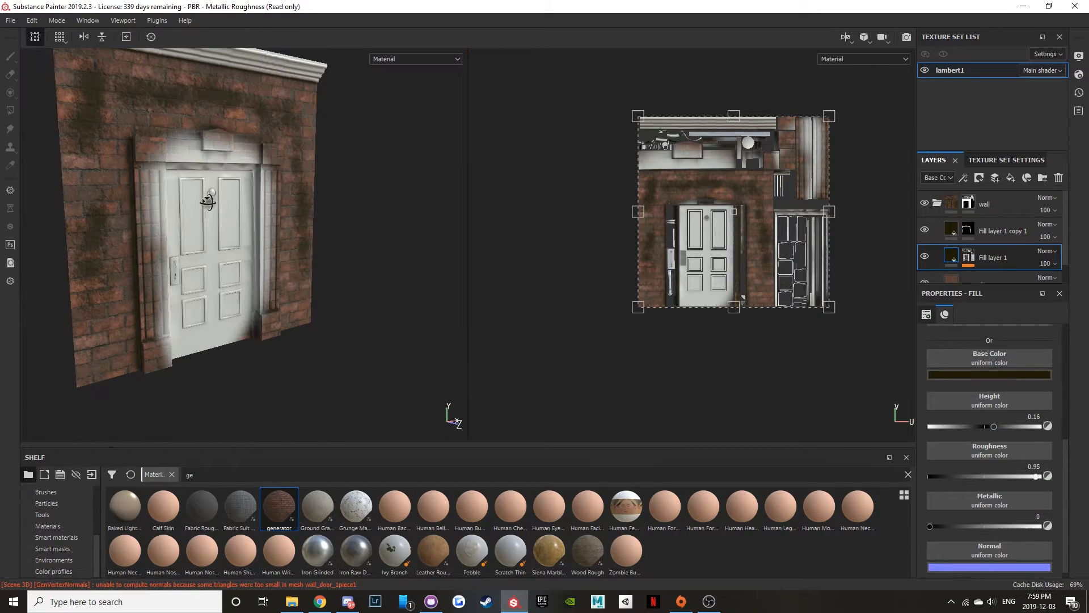
{"action": "scroll", "coordinate": [128, 211], "scroll_direction": "up", "scroll_amount": 5}
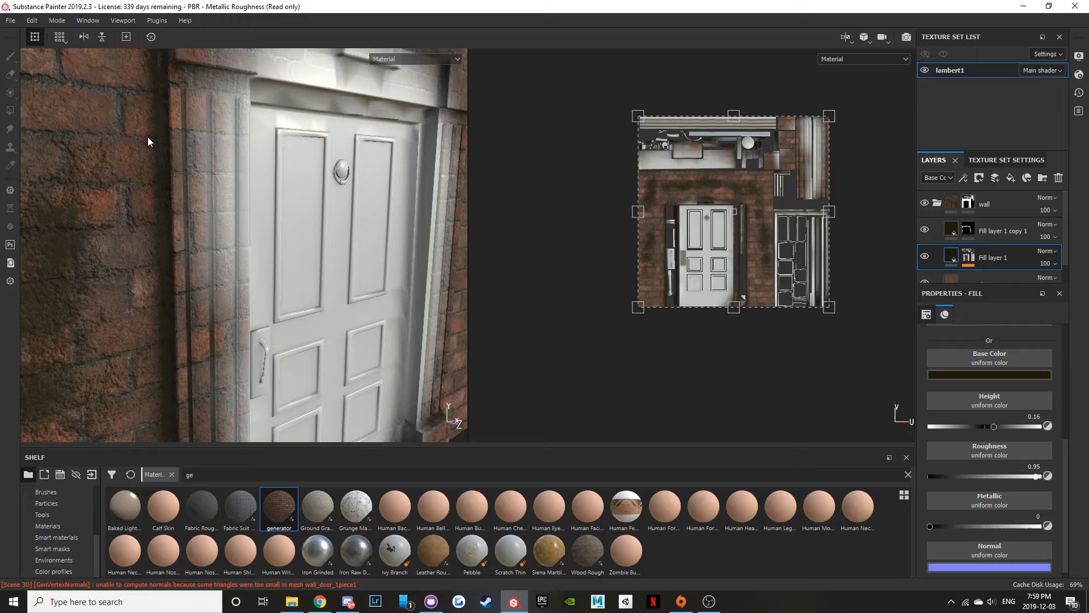
{"action": "left_click_drag", "start_coordinate": [147, 137], "coordinate": [194, 247], "text": "alt"}
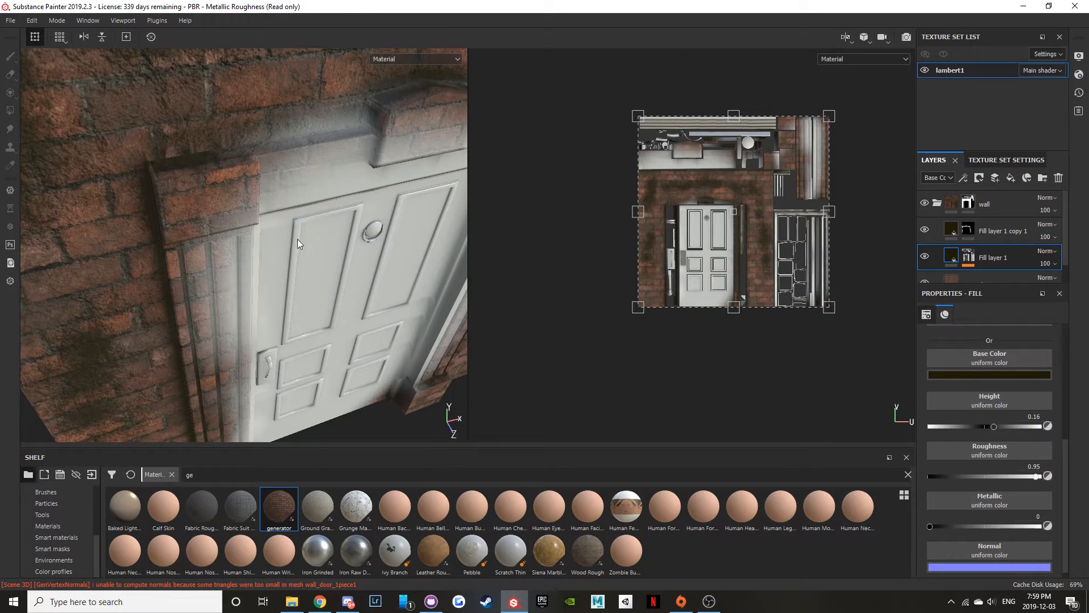
{"action": "left_click_drag", "start_coordinate": [282, 246], "coordinate": [264, 278], "text": "alt"}
{"action": "middle_click_drag", "start_coordinate": [264, 278], "coordinate": [223, 173], "text": "alt"}
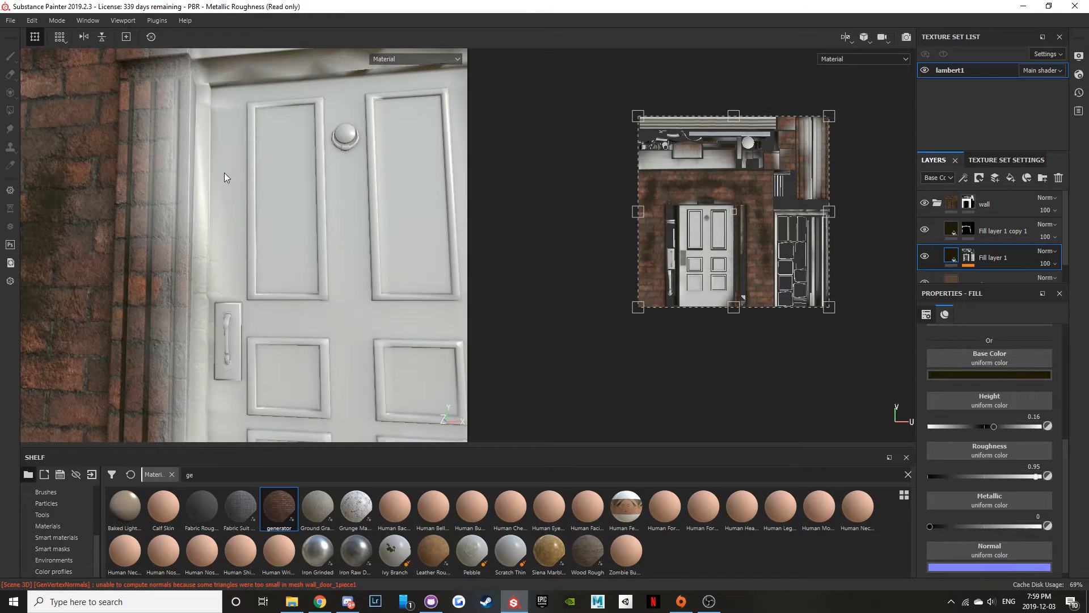
{"action": "left_click_drag", "start_coordinate": [224, 177], "coordinate": [299, 251], "text": "alt"}
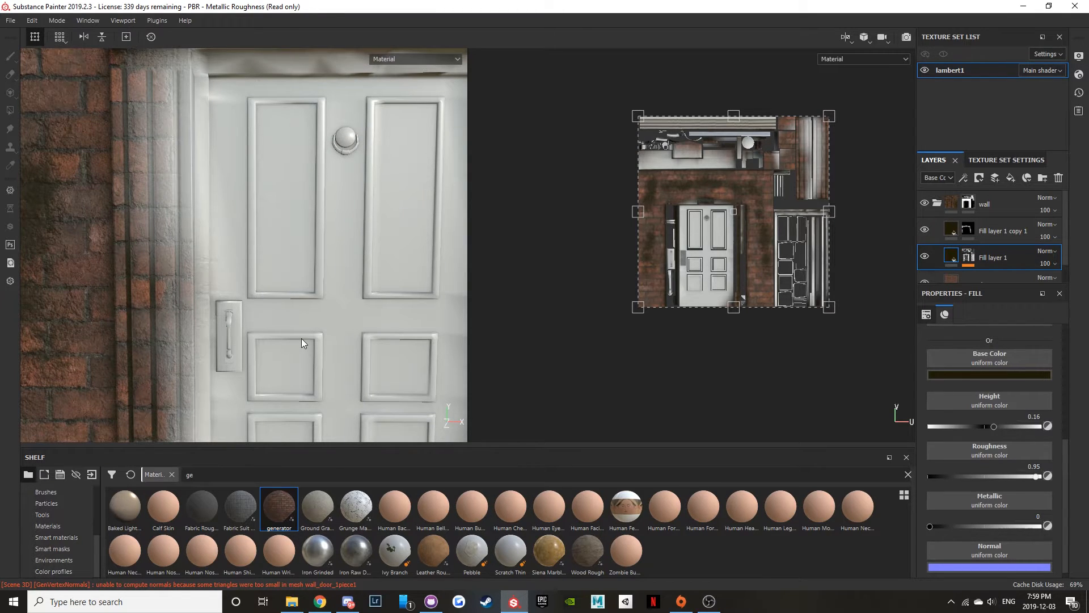
- Collapse the wall folder, add the blue wood smart material beneath it, and inspect the painted wood on the door
{"action": "left_click", "coordinate": [70, 535]}
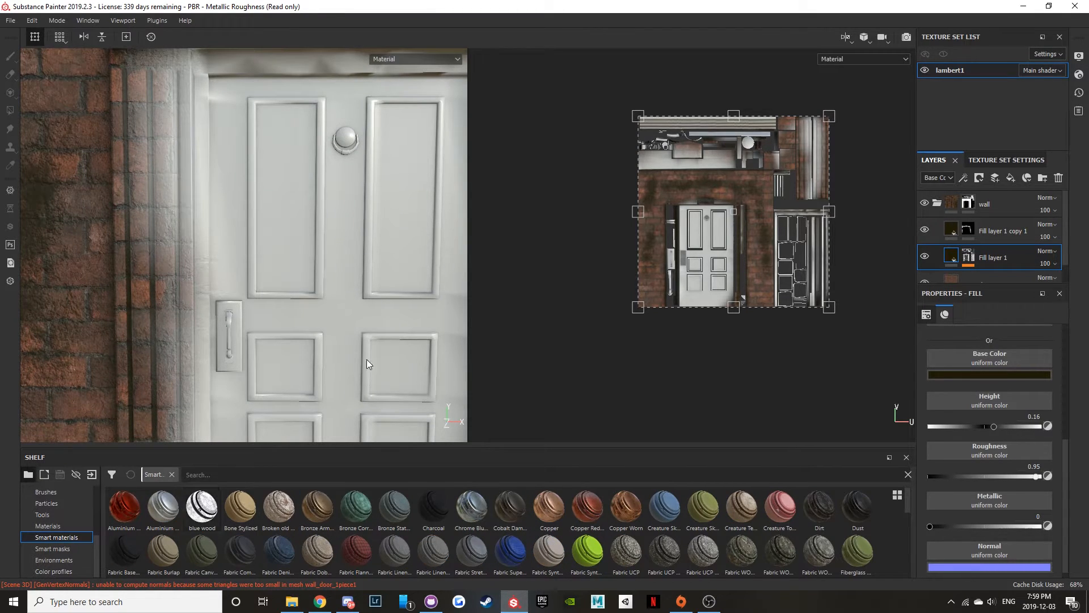
{"action": "left_click", "coordinate": [937, 203]}
{"action": "left_click_drag", "start_coordinate": [201, 507], "coordinate": [975, 226]}
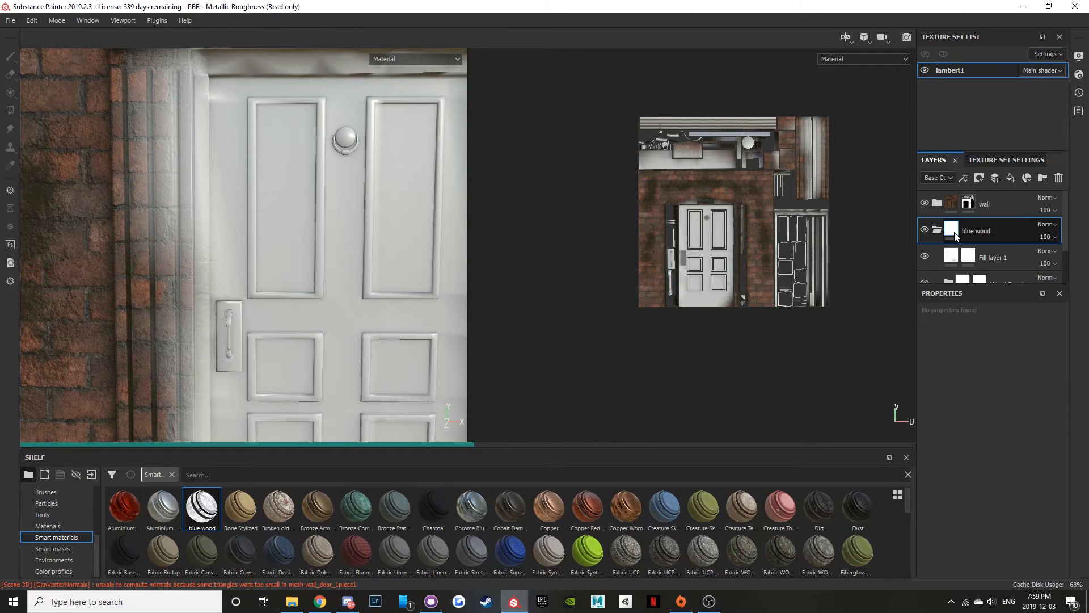
{"action": "right_click_drag", "start_coordinate": [356, 250], "coordinate": [338, 304], "text": "alt"}
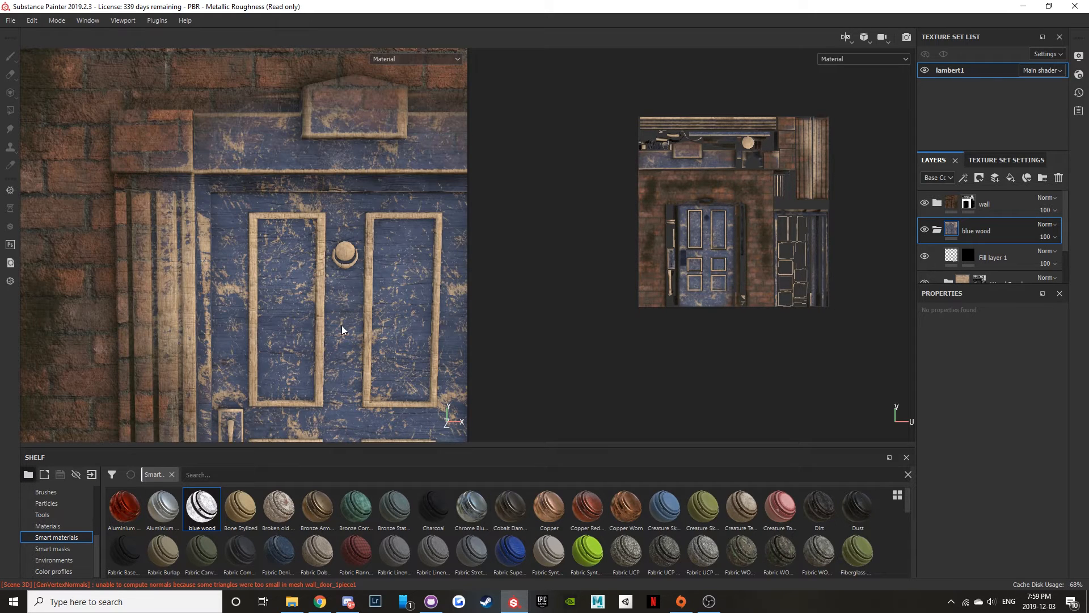
{"action": "middle_click_drag", "start_coordinate": [341, 304], "coordinate": [245, 139], "text": "alt"}
{"action": "left_click_drag", "start_coordinate": [245, 139], "coordinate": [247, 291], "text": "alt"}
{"action": "right_click_drag", "start_coordinate": [248, 292], "coordinate": [226, 250], "text": "alt"}
{"action": "left_click_drag", "start_coordinate": [226, 250], "coordinate": [144, 200], "text": "alt"}
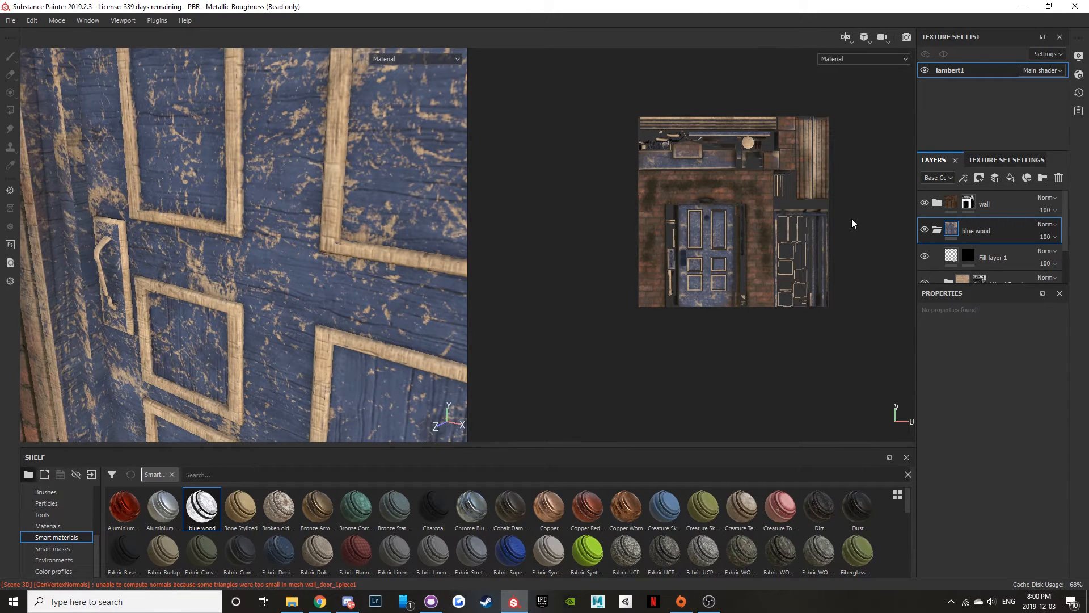
- Recolour the Base Wood layer in the unmasked Wood Beech Veined folder of the blue wood material to a very dark brown
{"action": "scroll", "coordinate": [996, 256], "scroll_direction": "down", "scroll_amount": 1}
{"action": "scroll", "coordinate": [998, 246], "scroll_direction": "up", "scroll_amount": 1}
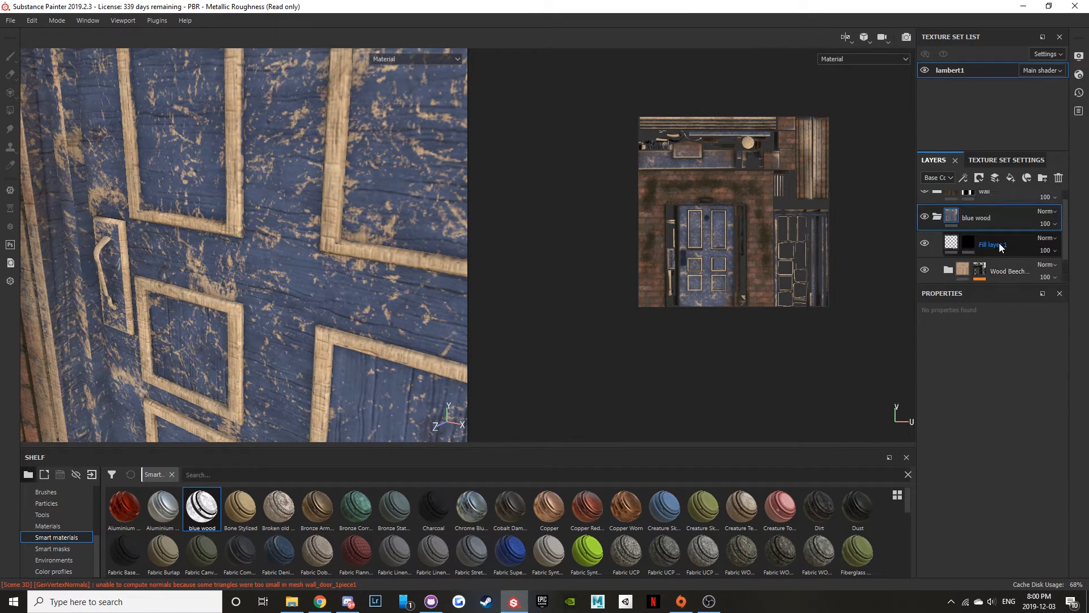
{"action": "scroll", "coordinate": [1000, 216], "scroll_direction": "down", "scroll_amount": 1}
{"action": "scroll", "coordinate": [999, 226], "scroll_direction": "up", "scroll_amount": 1}
{"action": "scroll", "coordinate": [1000, 229], "scroll_direction": "down", "scroll_amount": 1}
{"action": "left_click", "coordinate": [948, 262]}
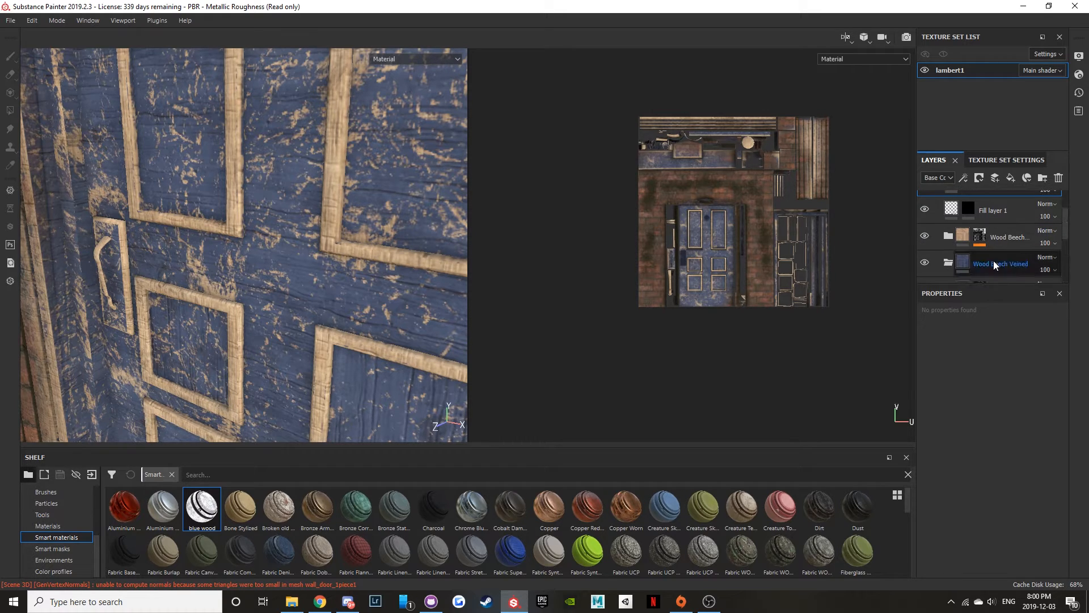
{"action": "scroll", "coordinate": [993, 260], "scroll_direction": "down", "scroll_amount": 3}
{"action": "left_click", "coordinate": [985, 253]}
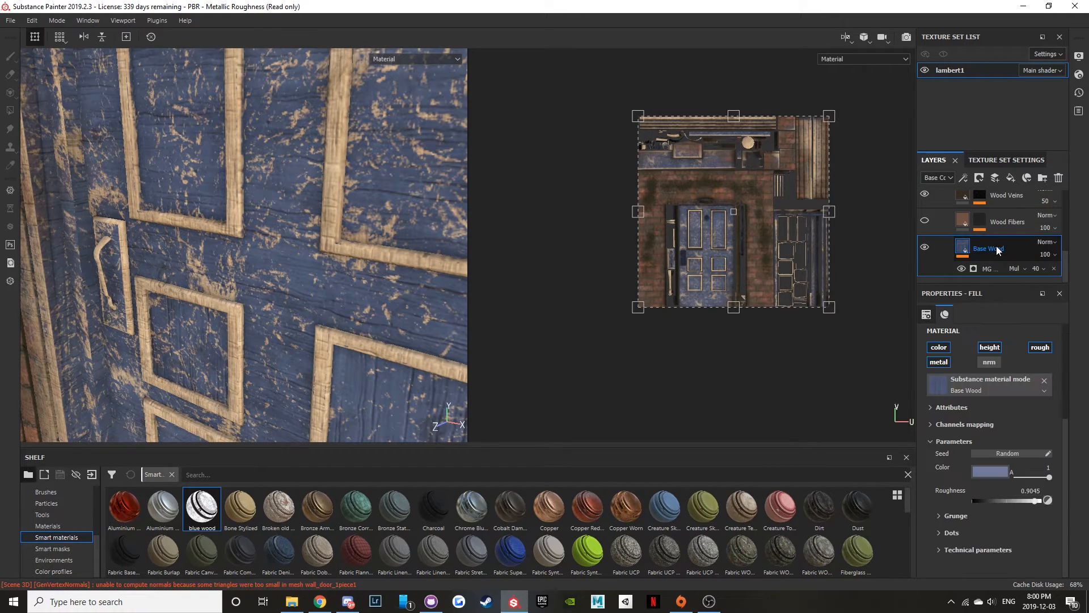
{"action": "left_click", "coordinate": [985, 474]}
{"action": "left_click_drag", "start_coordinate": [1029, 445], "coordinate": [1029, 438]}
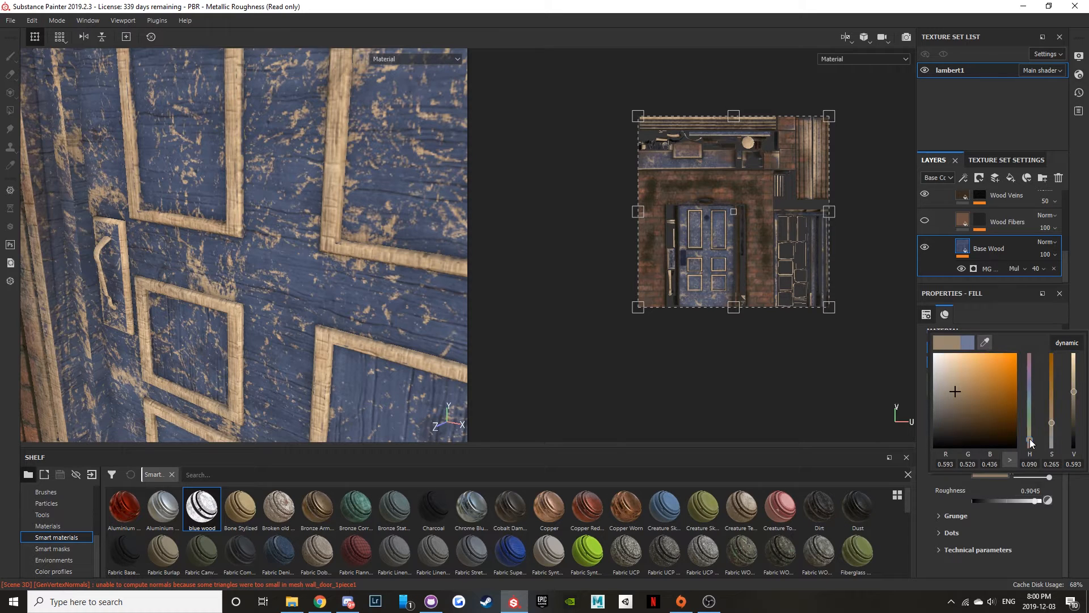
{"action": "left_click", "coordinate": [1002, 434]}
{"action": "left_click", "coordinate": [1027, 441]}
{"action": "left_click", "coordinate": [1003, 428]}
{"action": "left_click_drag", "start_coordinate": [438, 285], "coordinate": [470, 283], "text": "alt"}
{"action": "scroll", "coordinate": [470, 283], "scroll_direction": "up", "scroll_amount": 2}
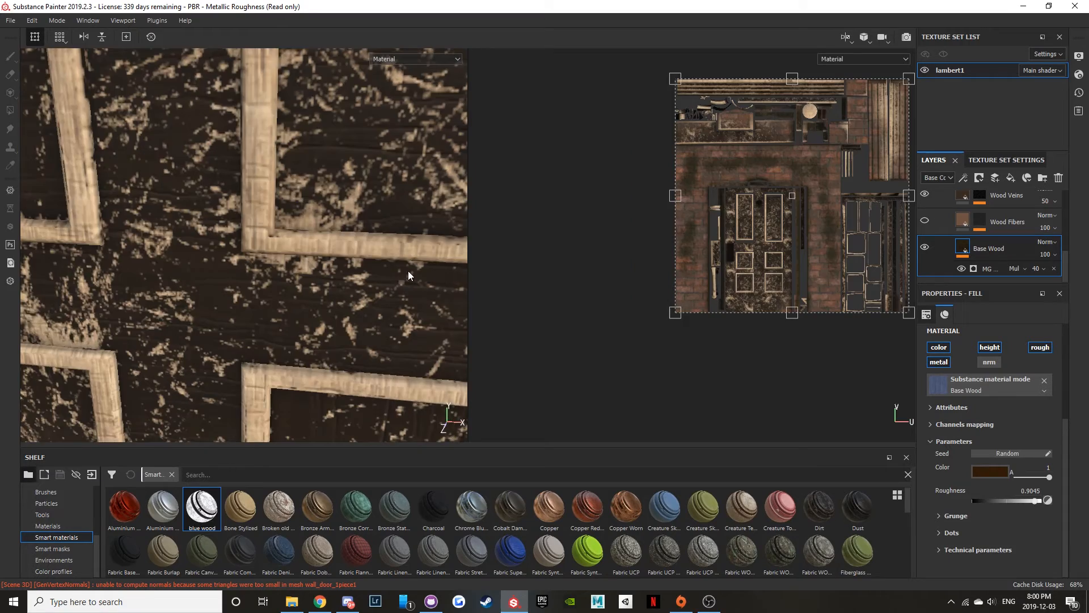
{"action": "scroll", "coordinate": [375, 271], "scroll_direction": "down", "scroll_amount": 7}
{"action": "left_click_drag", "start_coordinate": [376, 267], "coordinate": [428, 244], "text": "alt"}
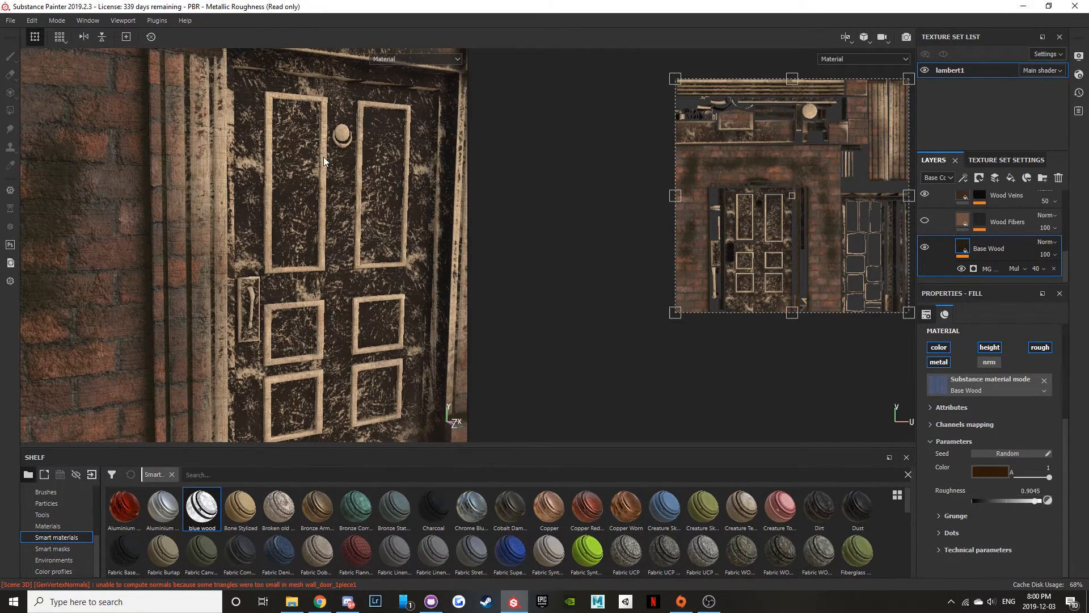
- Recolour the Base Wood layer in the masked Wood Beech folder to a muted brown and check the worn edges on the door panels
{"action": "scroll", "coordinate": [953, 242], "scroll_direction": "up", "scroll_amount": 3}
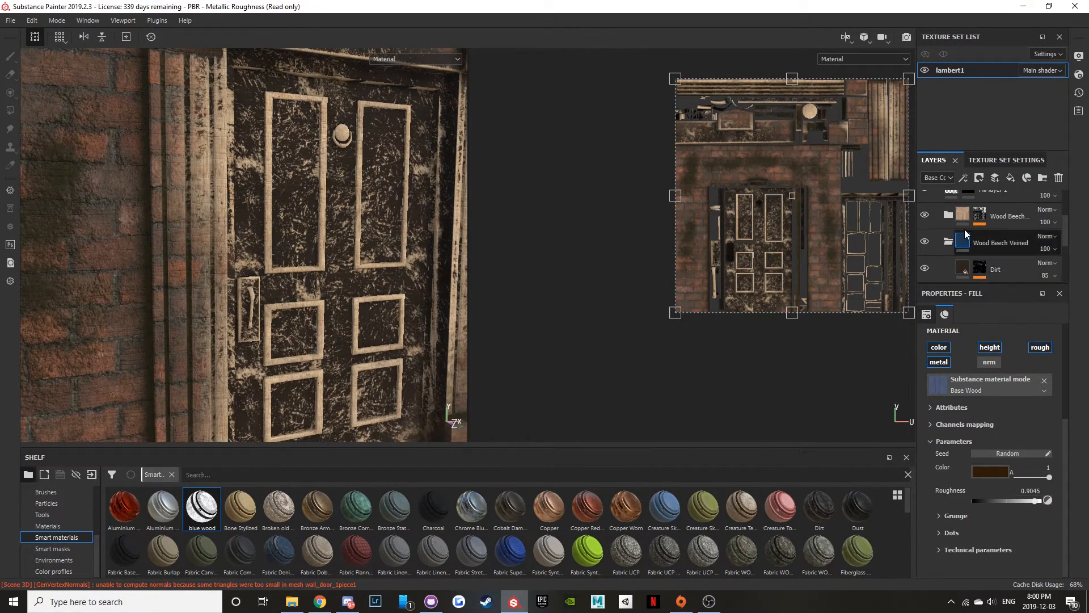
{"action": "left_click", "coordinate": [961, 215]}
{"action": "left_click", "coordinate": [948, 217]}
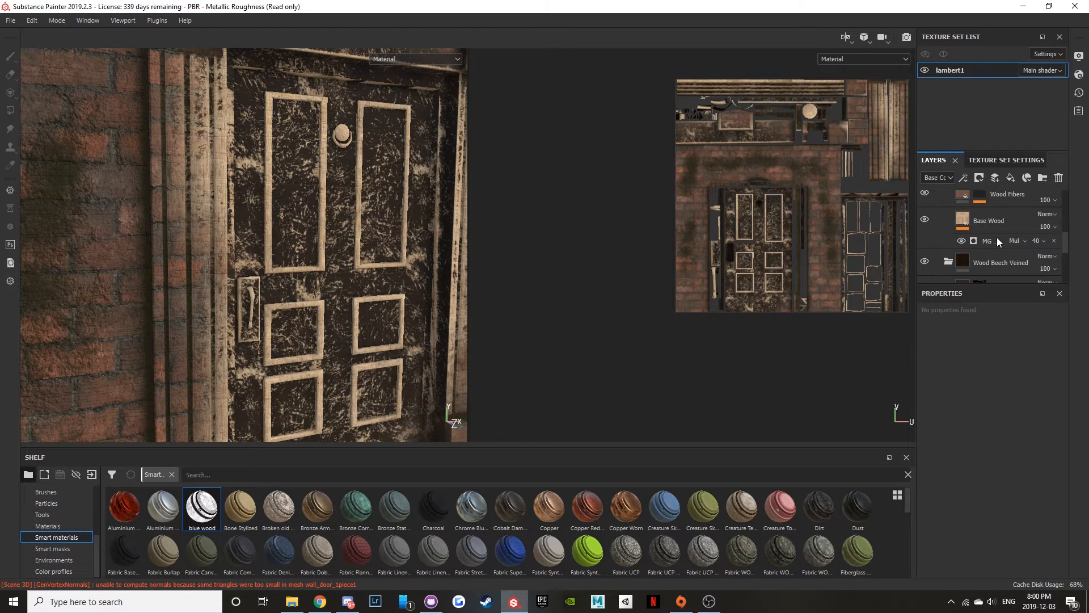
{"action": "left_click", "coordinate": [993, 224]}
{"action": "left_click", "coordinate": [995, 475]}
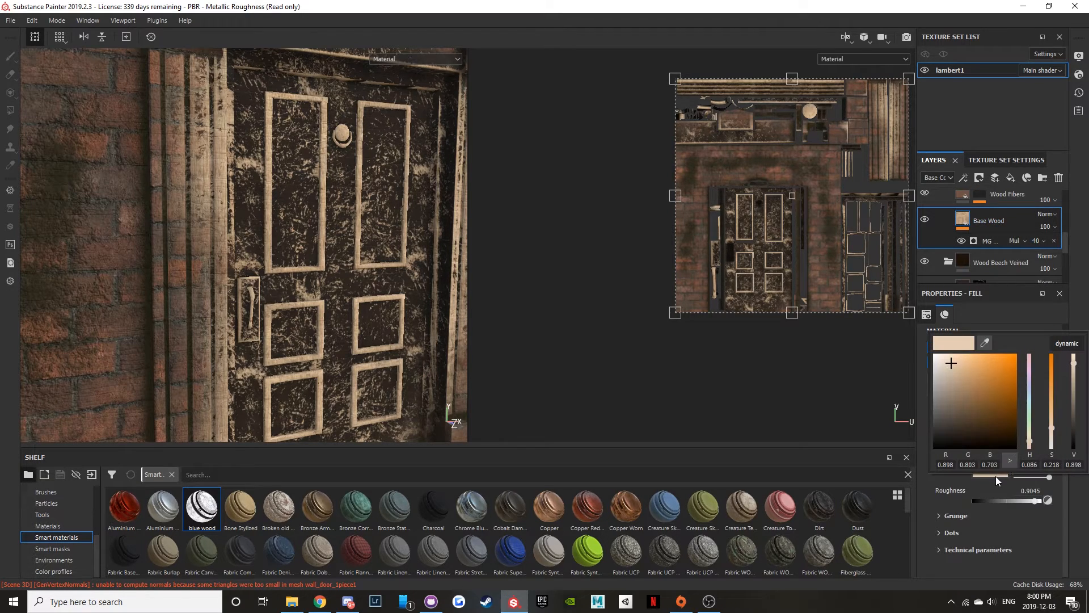
{"action": "left_click_drag", "start_coordinate": [963, 359], "coordinate": [960, 397]}
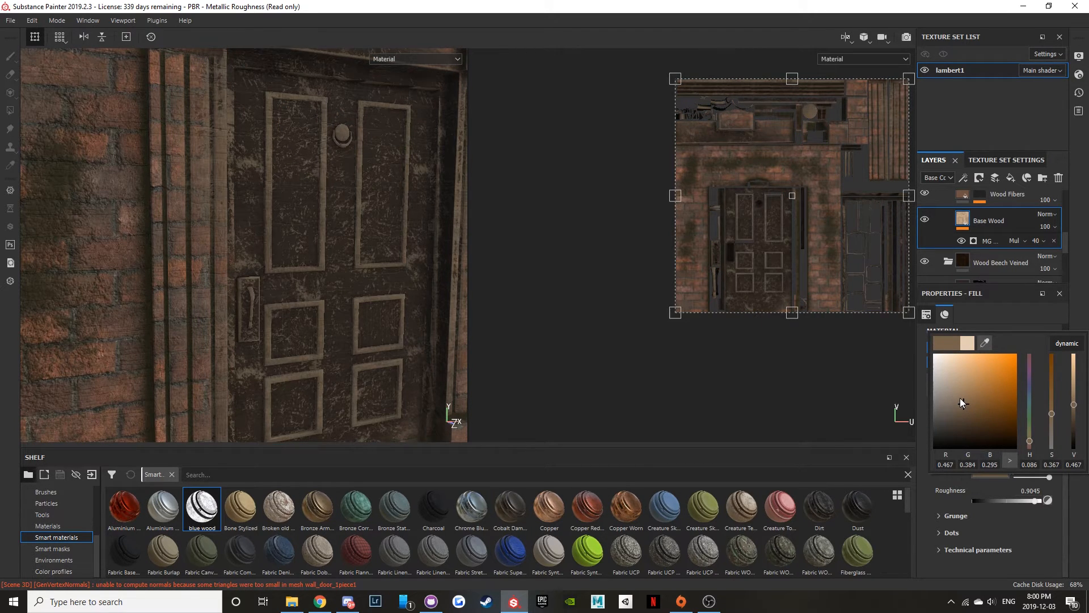
{"action": "left_click_drag", "start_coordinate": [372, 228], "coordinate": [333, 238], "text": "alt"}
{"action": "scroll", "coordinate": [333, 240], "scroll_direction": "up", "scroll_amount": 6}
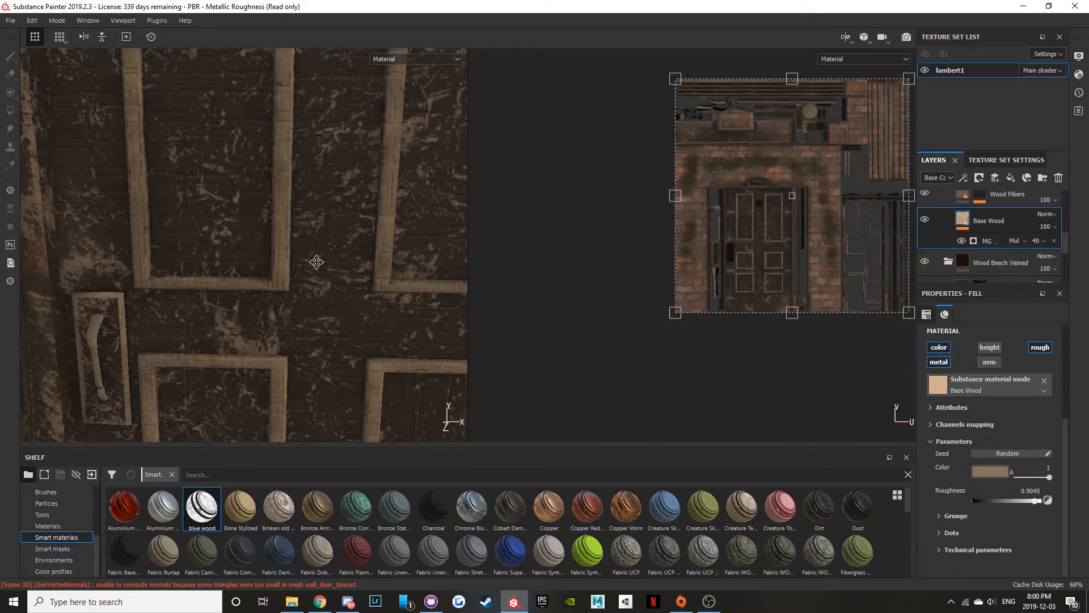
{"action": "scroll", "coordinate": [989, 241], "scroll_direction": "down", "scroll_amount": 3}
{"action": "scroll", "coordinate": [995, 244], "scroll_direction": "up", "scroll_amount": 4}
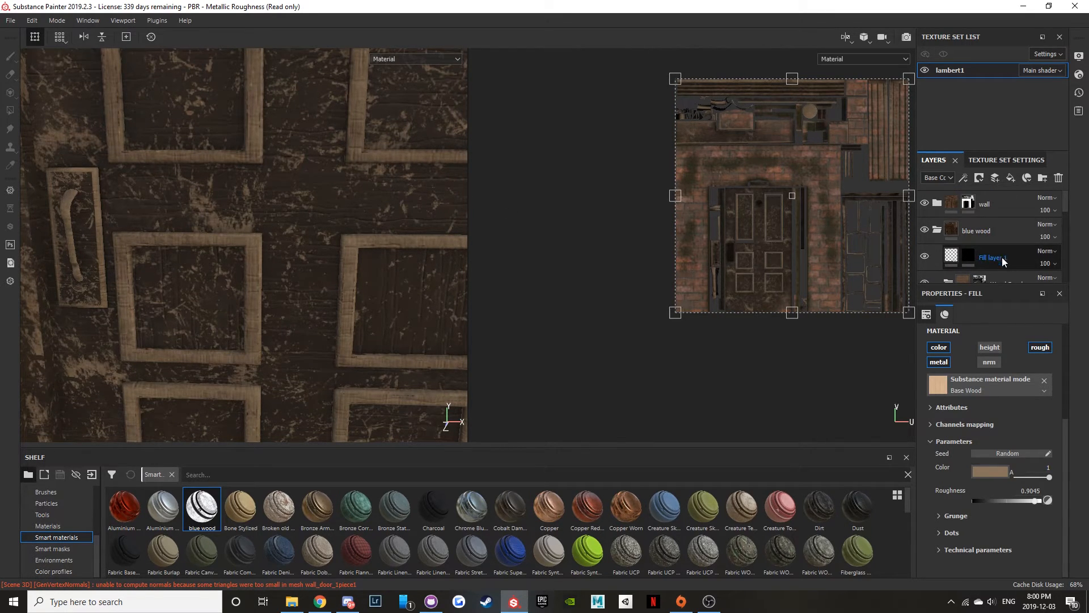
- Examine the Dirt generator on the mask of the wall folder's Fill layer 1 and look through the blue wood sublayers
{"action": "left_click", "coordinate": [935, 205]}
{"action": "scroll", "coordinate": [1001, 234], "scroll_direction": "down", "scroll_amount": 1}
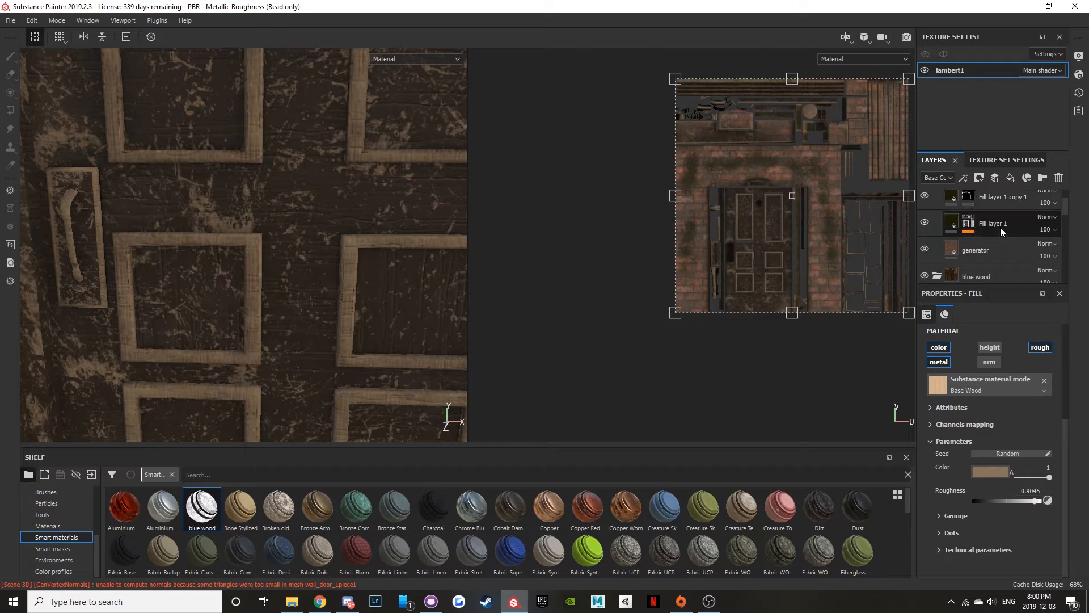
{"action": "left_click", "coordinate": [1006, 220]}
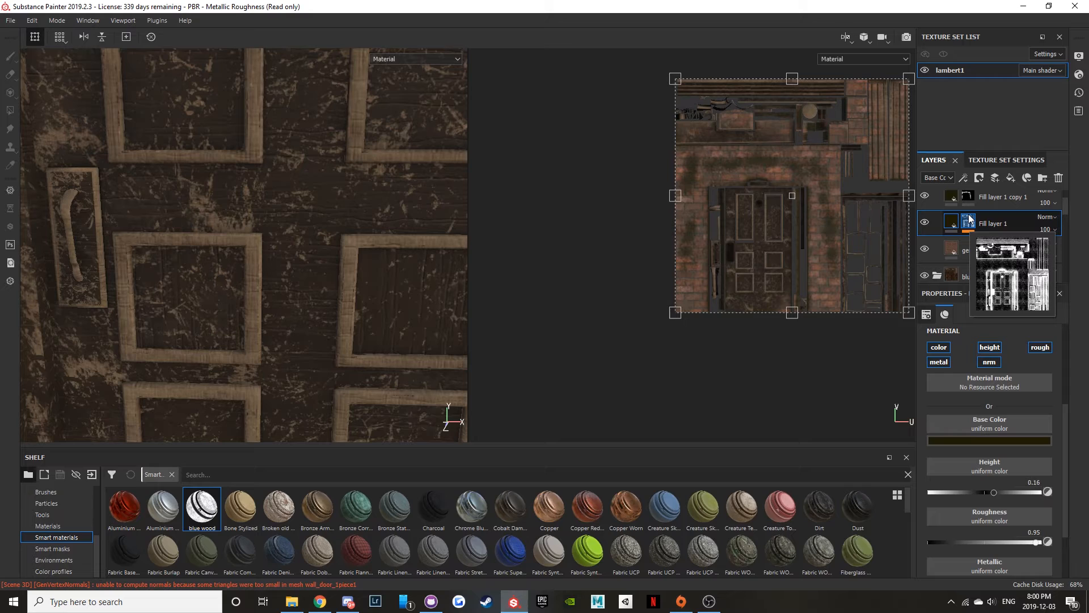
{"action": "left_click", "coordinate": [969, 218]}
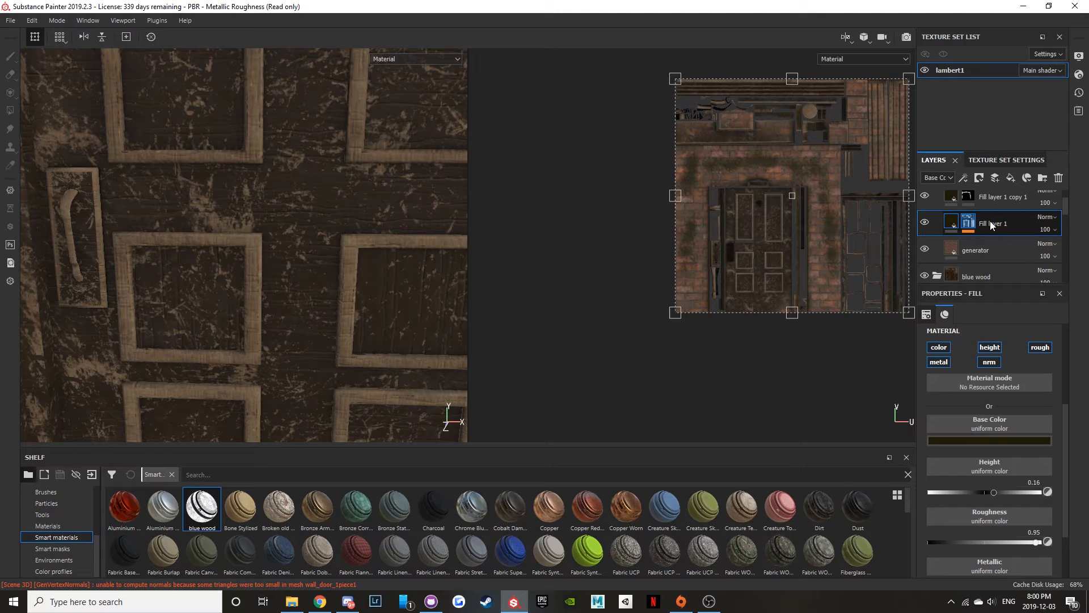
{"action": "scroll", "coordinate": [990, 221], "scroll_direction": "down", "scroll_amount": 3}
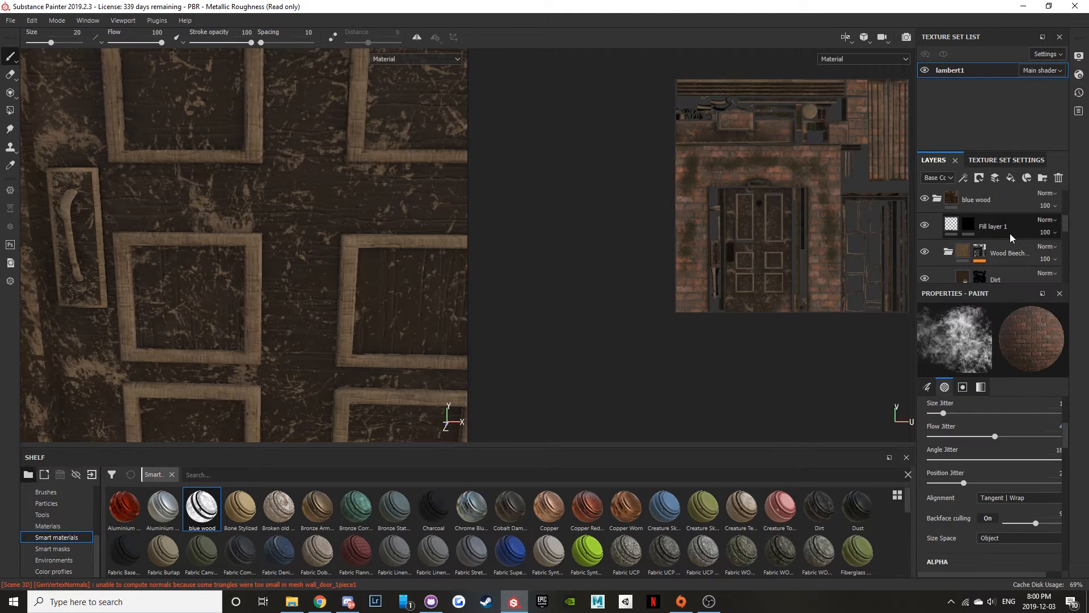
{"action": "scroll", "coordinate": [995, 211], "scroll_direction": "up", "scroll_amount": 3}
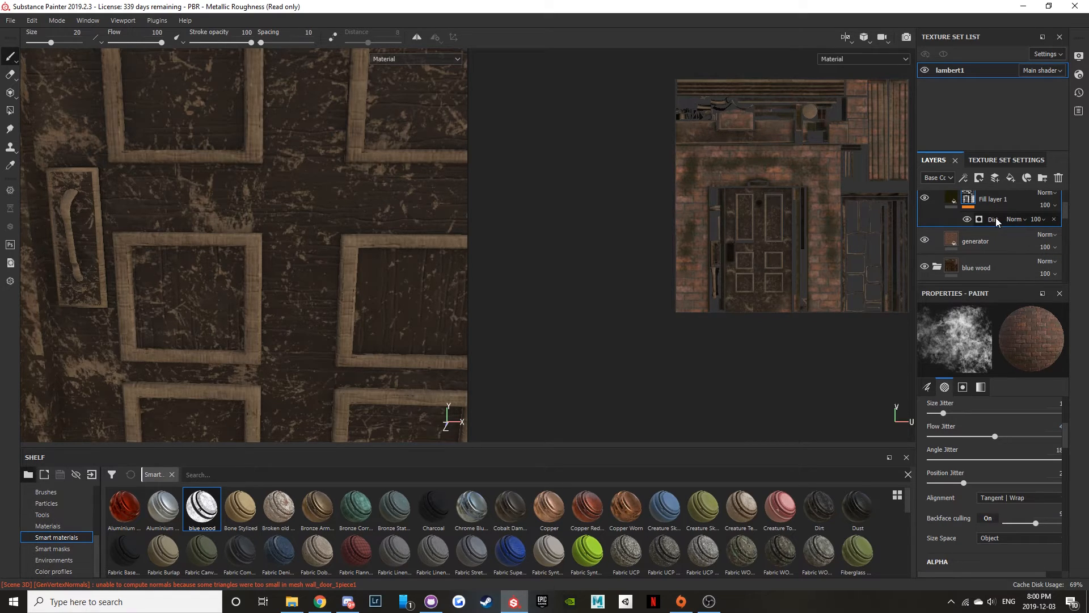
{"action": "scroll", "coordinate": [995, 219], "scroll_direction": "down", "scroll_amount": 3}
{"action": "scroll", "coordinate": [995, 253], "scroll_direction": "down", "scroll_amount": 5}
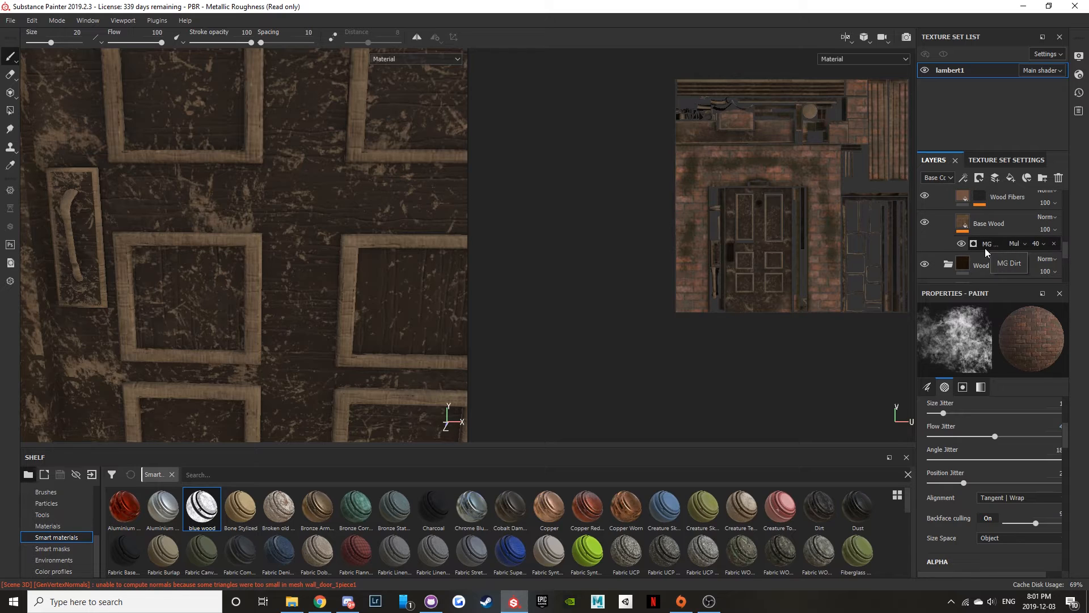
{"action": "scroll", "coordinate": [990, 243], "scroll_direction": "up", "scroll_amount": 3}
{"action": "scroll", "coordinate": [1007, 246], "scroll_direction": "down", "scroll_amount": 2}
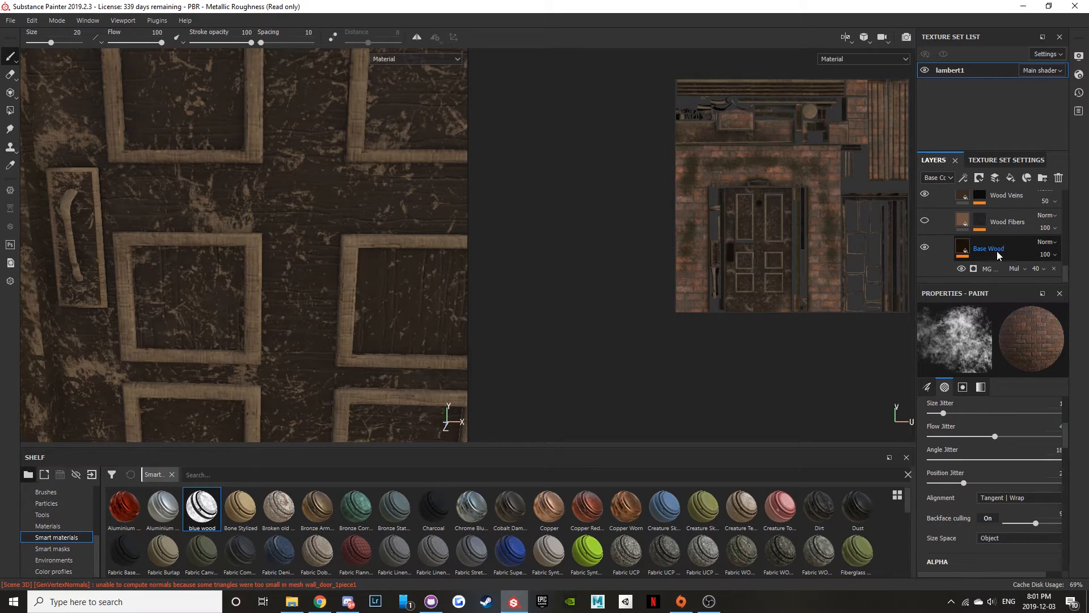
{"action": "scroll", "coordinate": [993, 257], "scroll_direction": "down", "scroll_amount": 1}
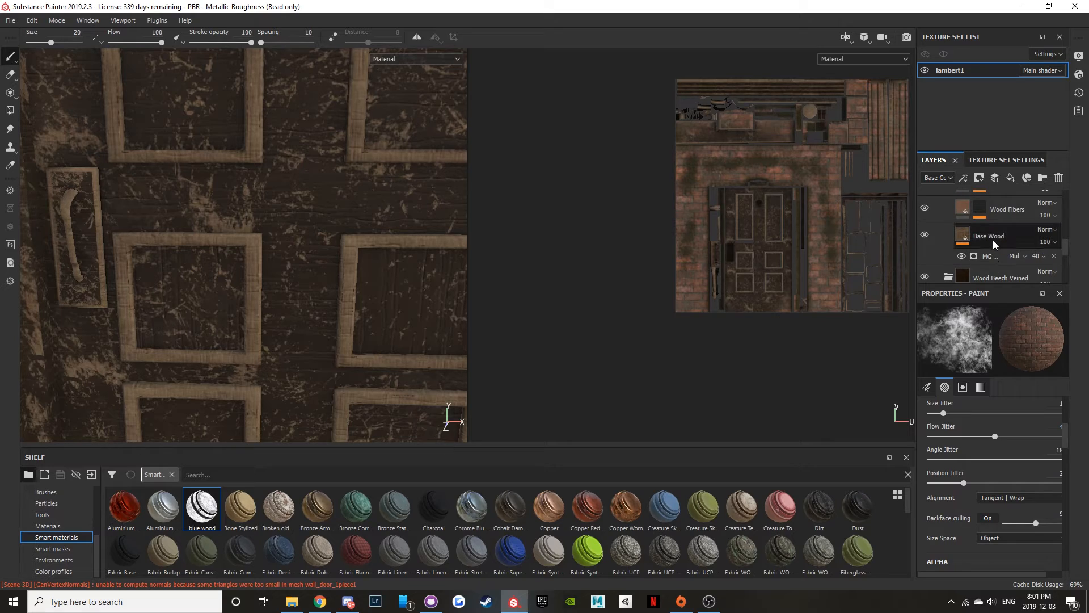
- Try a different dirt level in the MG Dirt generator of the masked Wood Beech folder's Base Wood layer
{"action": "left_click", "coordinate": [993, 240]}
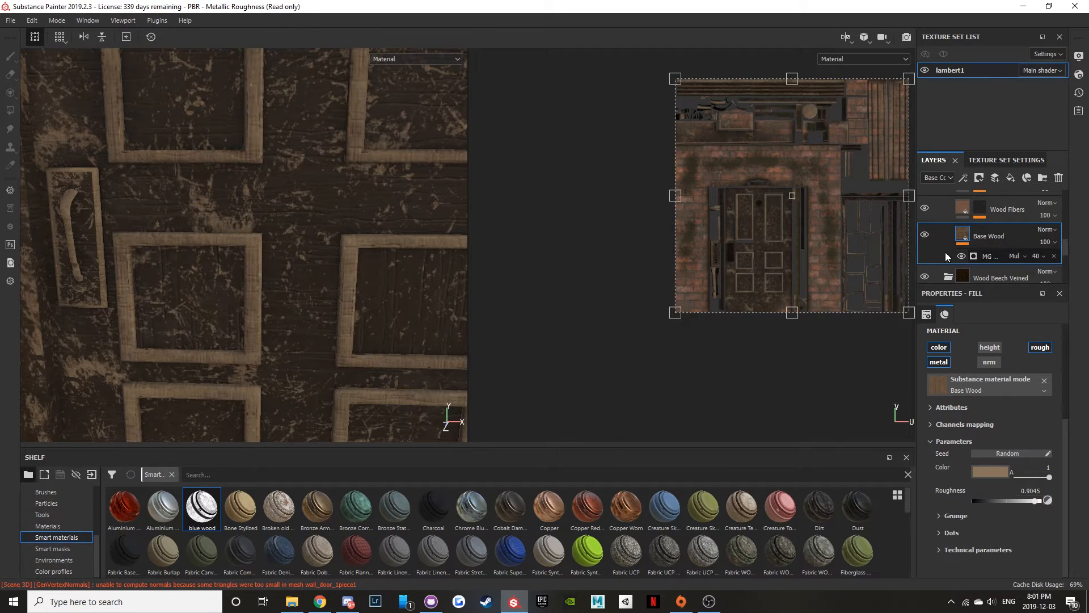
{"action": "left_click", "coordinate": [992, 255]}
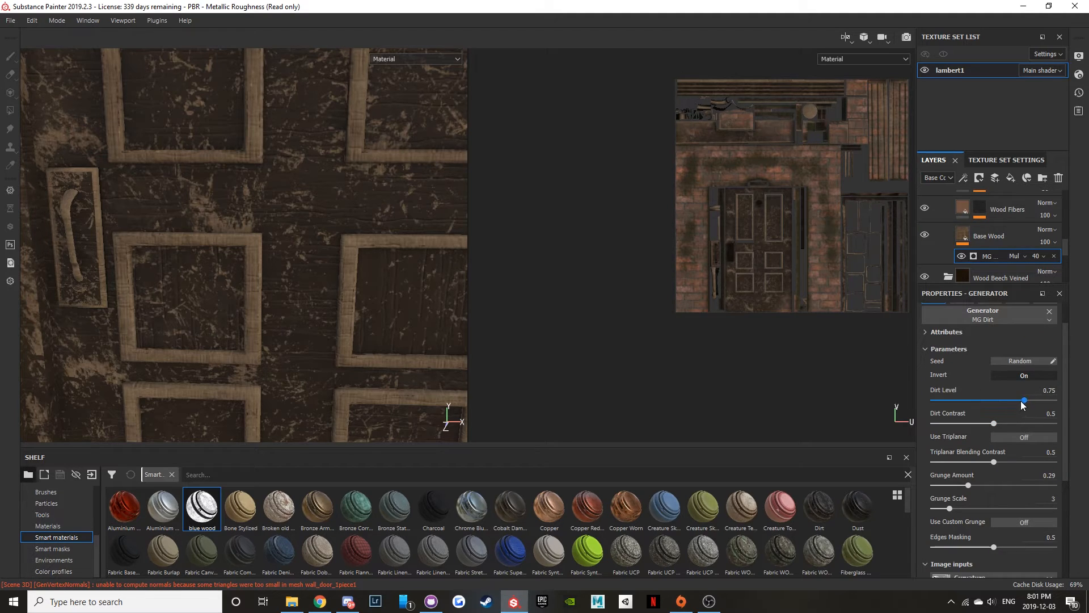
{"action": "mouse_move", "coordinate": [1020, 401]}
{"action": "left_mouse_down"}
{"action": "mouse_move", "coordinate": [971, 400]}
{"action": "mouse_move", "coordinate": [1034, 397]}
{"action": "left_mouse_up"}
- Show the hidden Wood Fibers layer in the unmasked Wood Beech Veined folder of the blue wood material
{"action": "scroll", "coordinate": [972, 249], "scroll_direction": "up", "scroll_amount": 3}
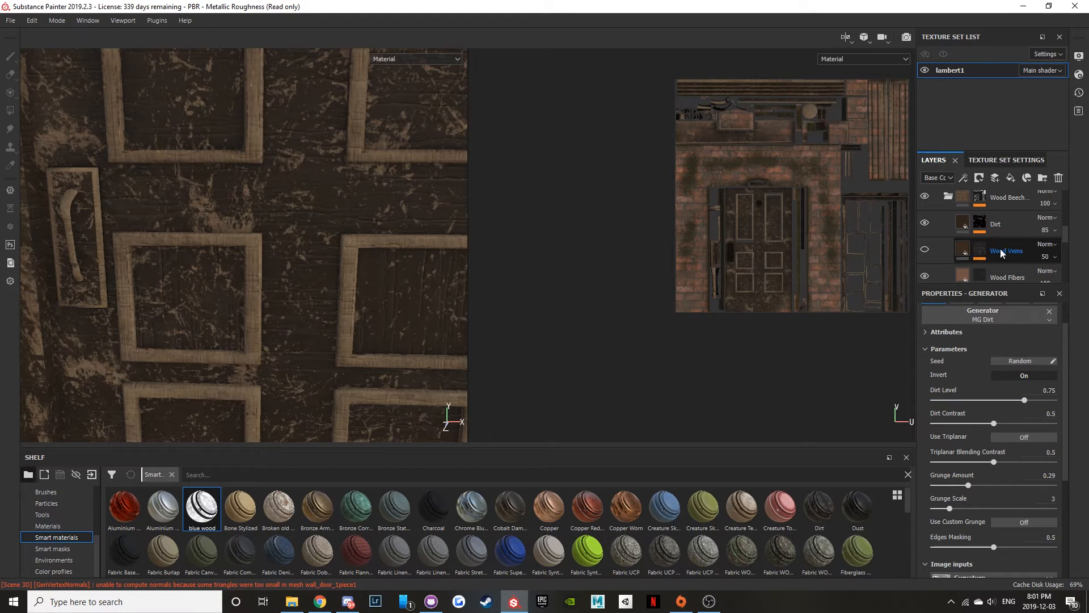
{"action": "left_click", "coordinate": [978, 224]}
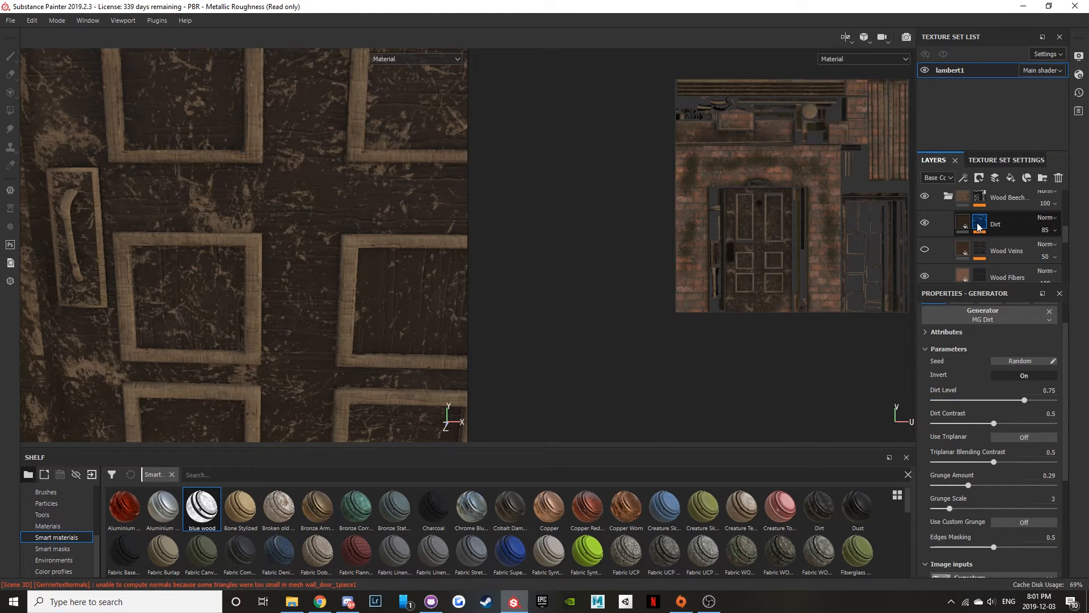
{"action": "scroll", "coordinate": [1005, 250], "scroll_direction": "down", "scroll_amount": 3}
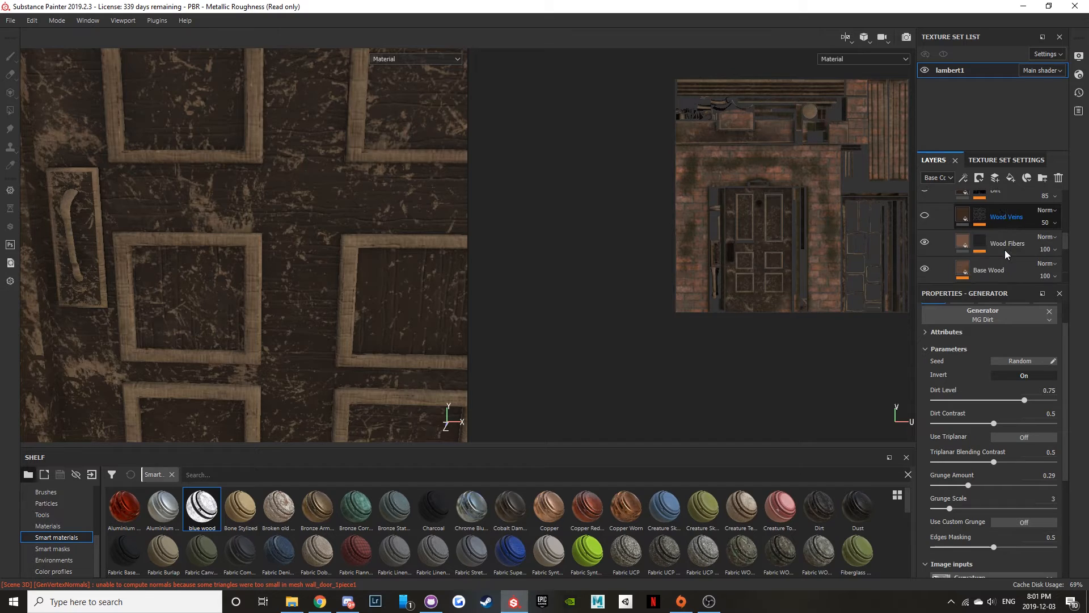
{"action": "scroll", "coordinate": [1006, 249], "scroll_direction": "up", "scroll_amount": 3}
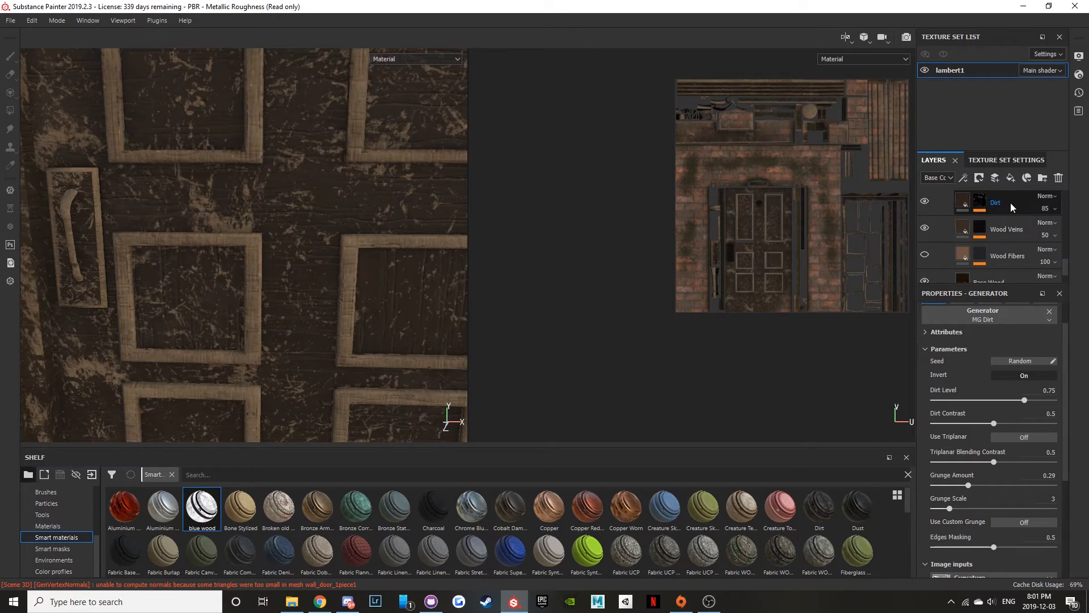
{"action": "scroll", "coordinate": [1006, 237], "scroll_direction": "down", "scroll_amount": 1}
{"action": "scroll", "coordinate": [1008, 241], "scroll_direction": "up", "scroll_amount": 3}
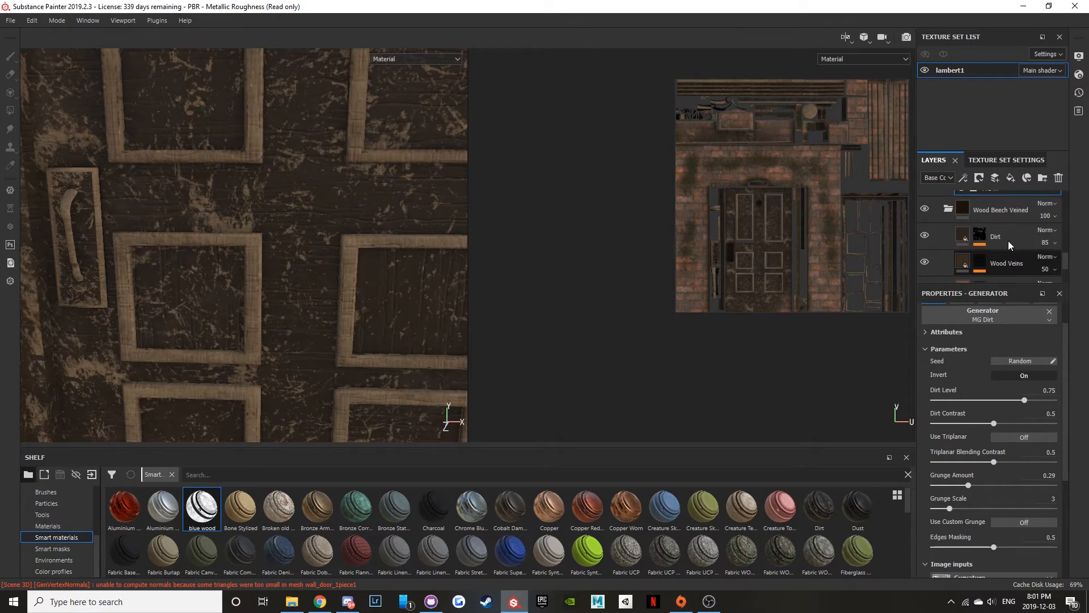
{"action": "scroll", "coordinate": [1009, 240], "scroll_direction": "down", "scroll_amount": 3}
{"action": "left_click", "coordinate": [925, 221]}
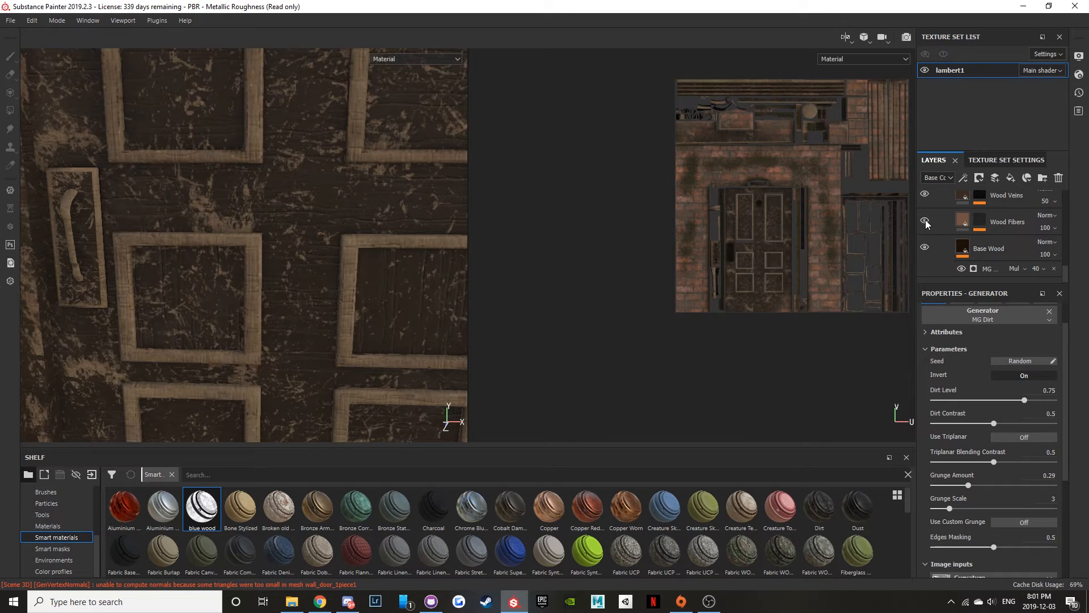
{"action": "left_click", "coordinate": [925, 221]}
{"action": "left_click", "coordinate": [926, 221]}
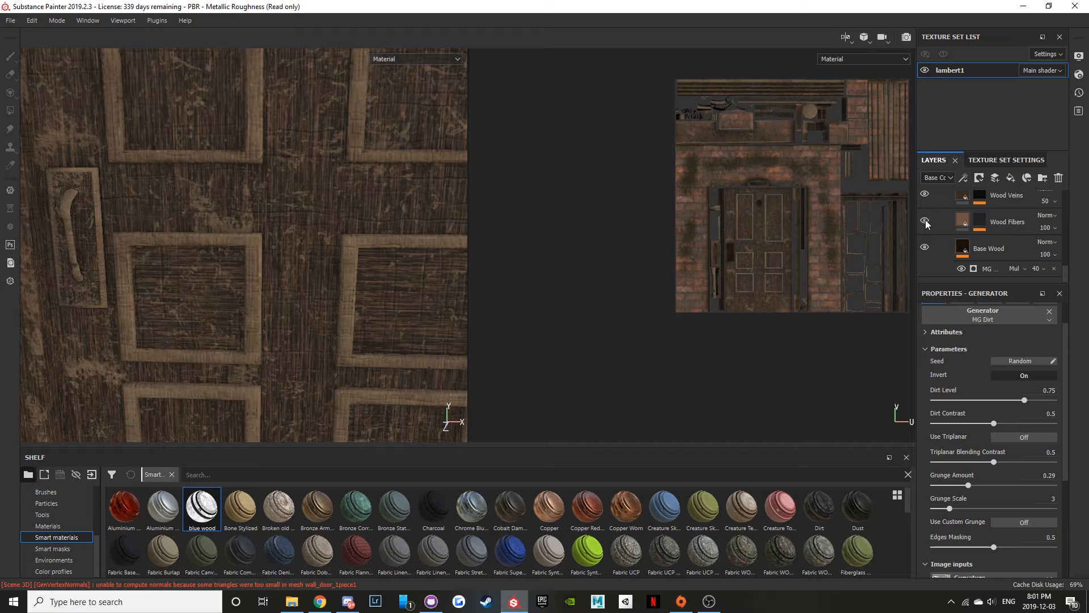
- Examine the wood fibre pattern on the door panels, handle, knocker and frame
{"action": "middle_click_drag", "start_coordinate": [340, 233], "coordinate": [216, 197]}
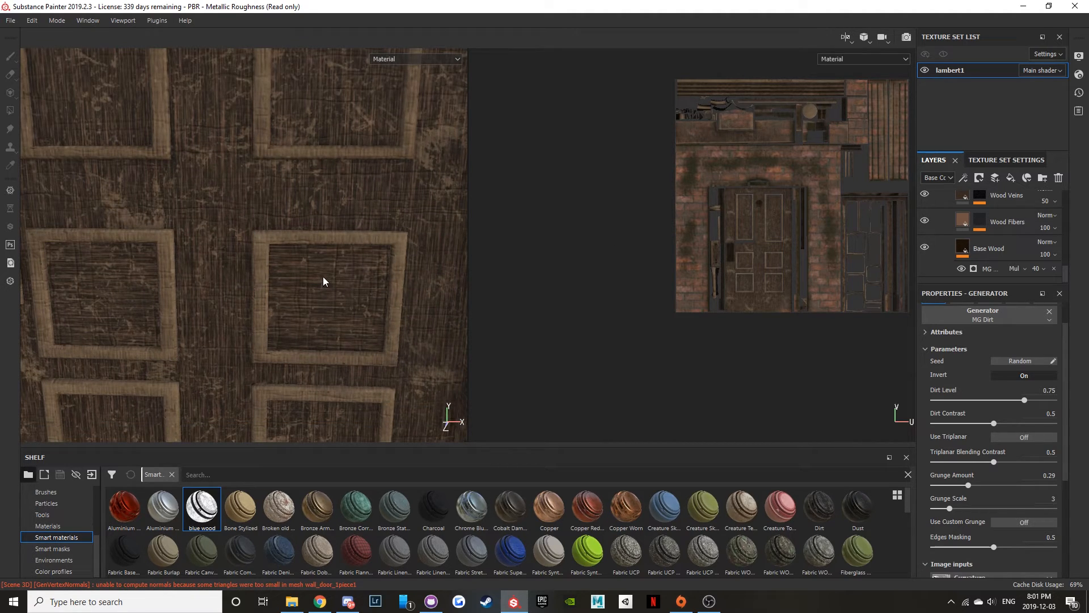
{"action": "middle_click_drag", "start_coordinate": [323, 277], "coordinate": [351, 231], "text": "alt"}
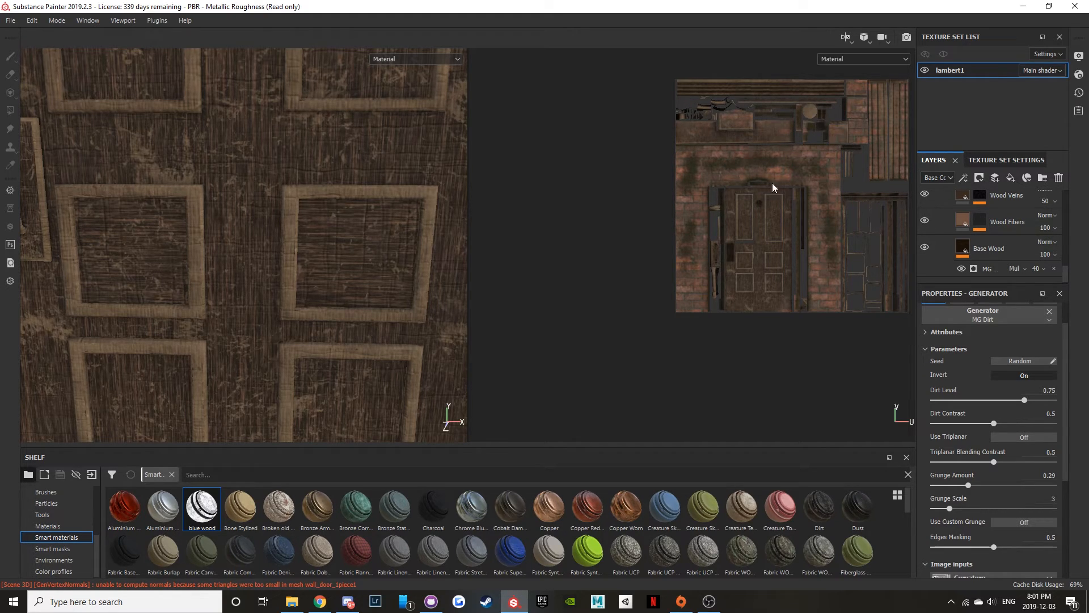
{"action": "middle_click_drag", "start_coordinate": [304, 231], "coordinate": [377, 420], "text": "alt"}
{"action": "scroll", "coordinate": [339, 298], "scroll_direction": "up", "scroll_amount": 3}
{"action": "scroll", "coordinate": [338, 298], "scroll_direction": "down", "scroll_amount": 2}
{"action": "scroll", "coordinate": [335, 309], "scroll_direction": "down", "scroll_amount": 3}
{"action": "scroll", "coordinate": [362, 355], "scroll_direction": "down", "scroll_amount": 2}
{"action": "scroll", "coordinate": [362, 356], "scroll_direction": "up", "scroll_amount": 1}
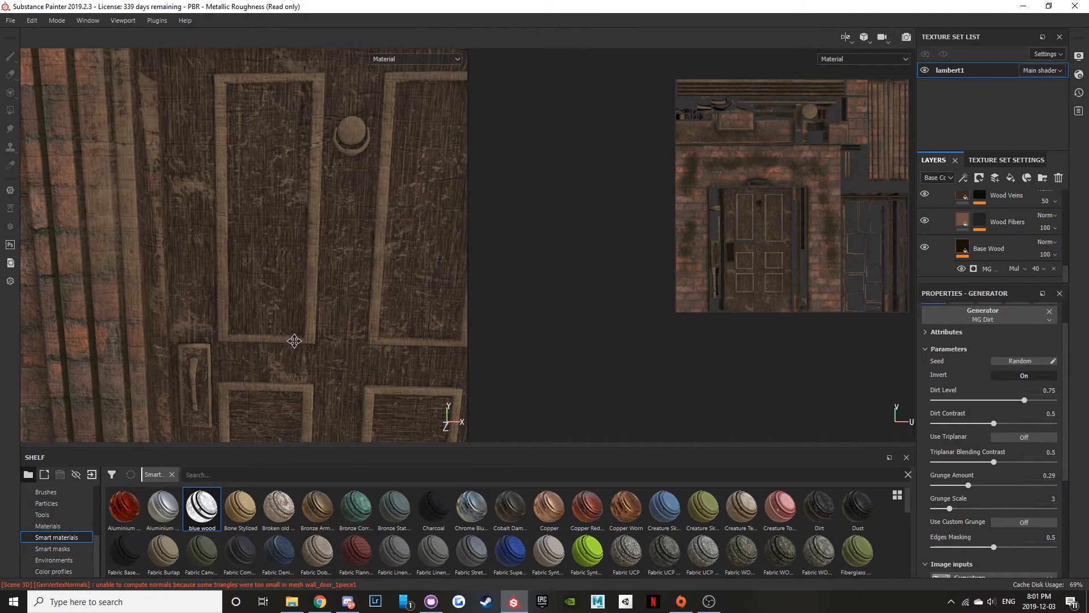
{"action": "middle_click_drag", "start_coordinate": [294, 341], "coordinate": [325, 333], "text": "alt"}
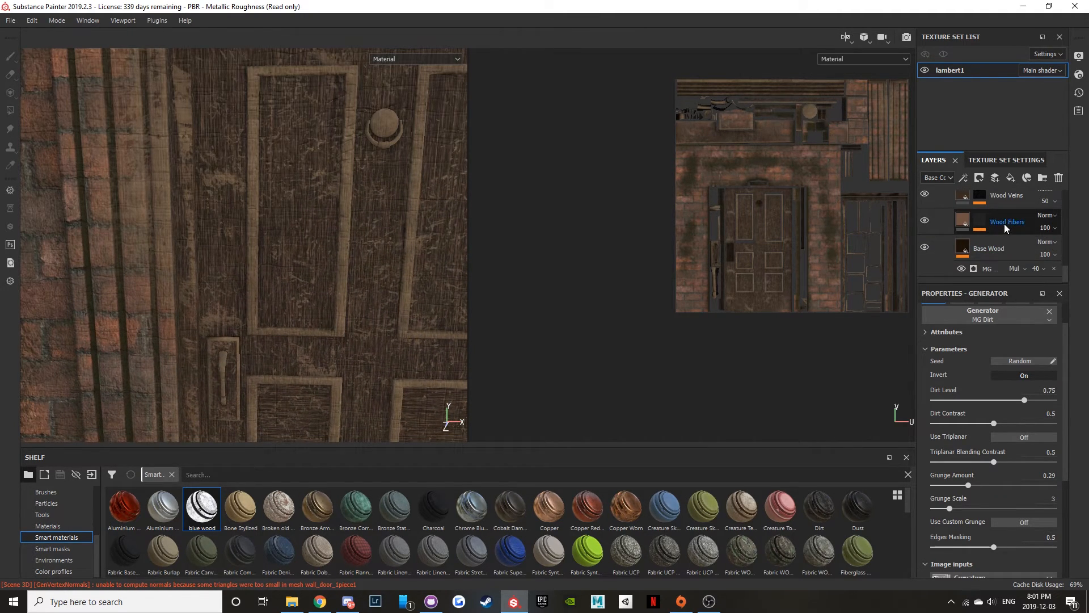
- Set the Wear Level of the MG Metal Edge Wear generator on the masked Wood Beech folder to 0.8
{"action": "left_click", "coordinate": [1004, 225]}
{"action": "scroll", "coordinate": [1002, 238], "scroll_direction": "up", "scroll_amount": 2}
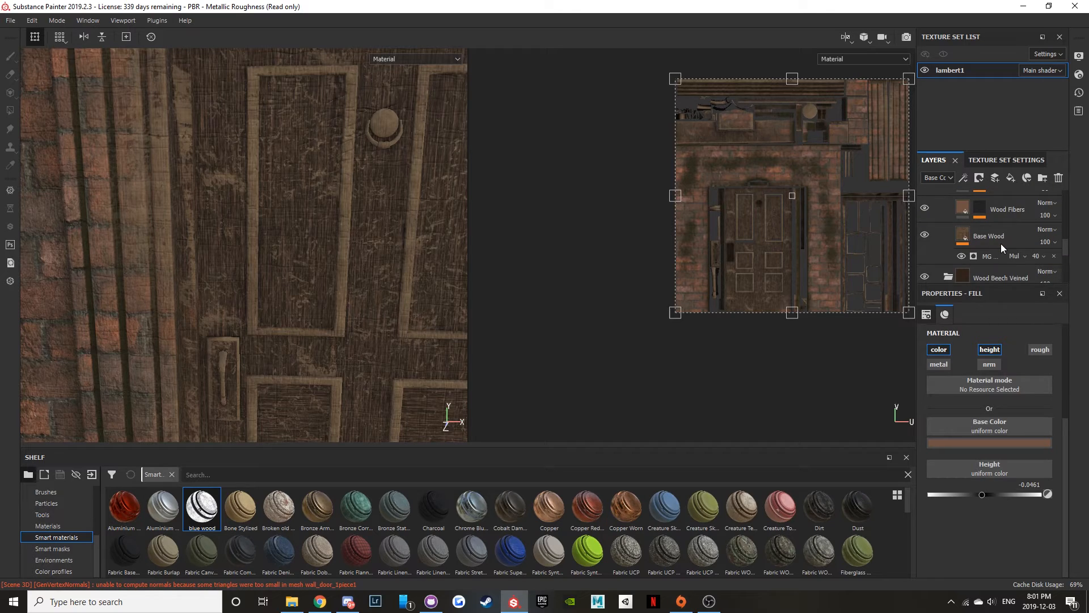
{"action": "scroll", "coordinate": [1000, 243], "scroll_direction": "up", "scroll_amount": 1}
{"action": "left_click", "coordinate": [1007, 233]}
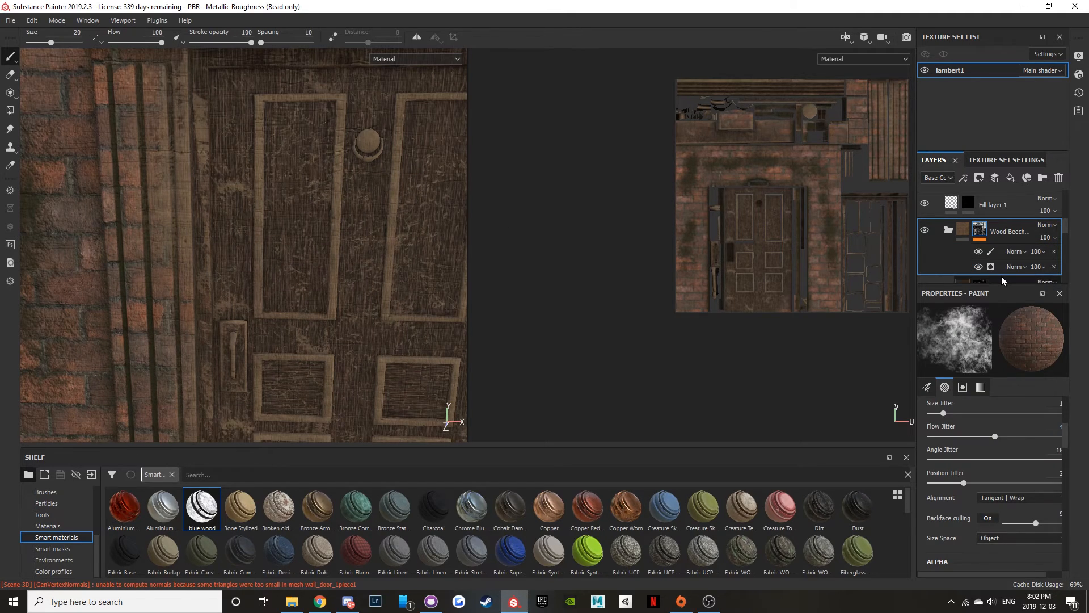
{"action": "left_click", "coordinate": [1004, 264]}
{"action": "left_click", "coordinate": [991, 265]}
{"action": "left_click", "coordinate": [990, 265]}
{"action": "mouse_move", "coordinate": [1039, 387]}
{"action": "left_mouse_down"}
{"action": "mouse_move", "coordinate": [976, 391]}
{"action": "mouse_move", "coordinate": [1055, 392]}
{"action": "mouse_move", "coordinate": [1031, 384]}
{"action": "left_mouse_up"}
- Examine the textured door wall as a whole, from the door and its frame up to the cornice
{"action": "scroll", "coordinate": [388, 282], "scroll_direction": "down", "scroll_amount": 5}
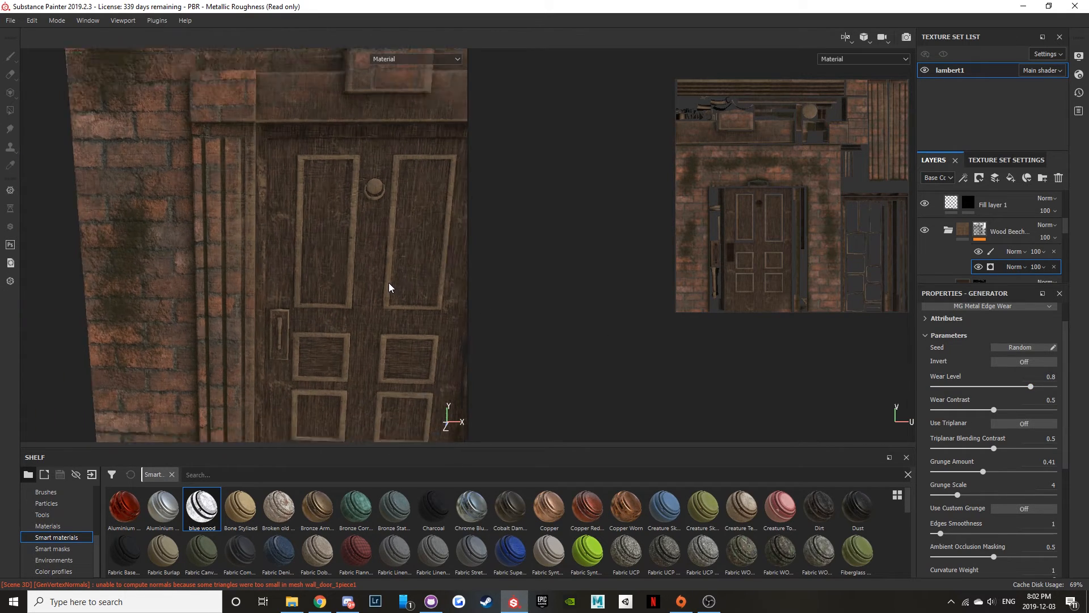
{"action": "middle_click_drag", "start_coordinate": [384, 284], "coordinate": [241, 217], "text": "alt"}
{"action": "left_click_drag", "start_coordinate": [241, 217], "coordinate": [216, 191], "text": "alt"}
{"action": "scroll", "coordinate": [258, 210], "scroll_direction": "up", "scroll_amount": 5}
{"action": "scroll", "coordinate": [166, 180], "scroll_direction": "up", "scroll_amount": 5}
{"action": "scroll", "coordinate": [170, 179], "scroll_direction": "down", "scroll_amount": 5}
{"action": "middle_click_drag", "start_coordinate": [215, 190], "coordinate": [260, 270], "text": "alt"}
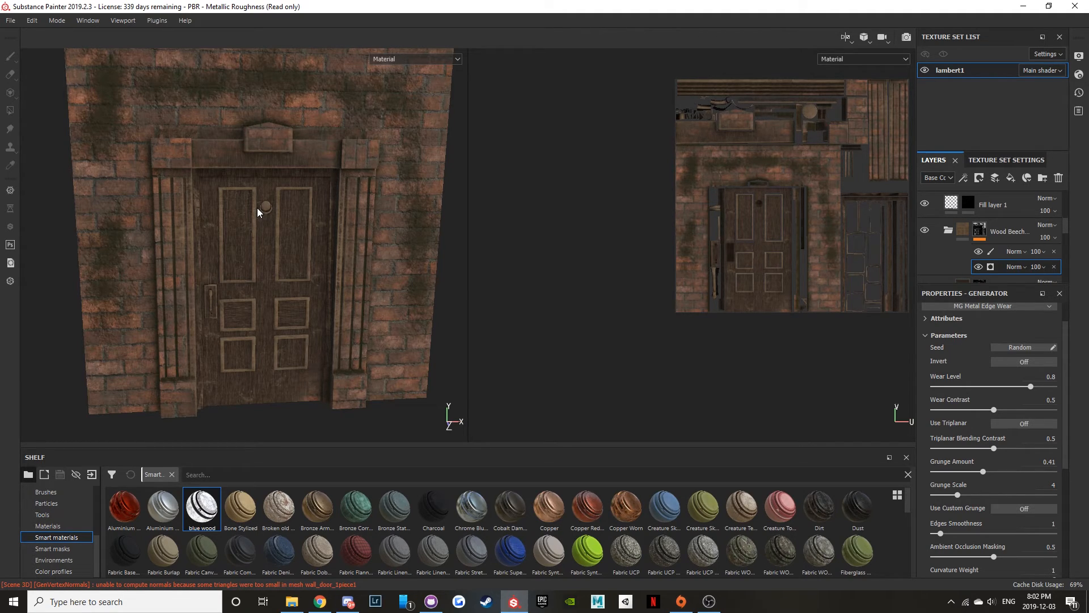
{"action": "left_click_drag", "start_coordinate": [284, 156], "coordinate": [206, 136], "text": "alt"}
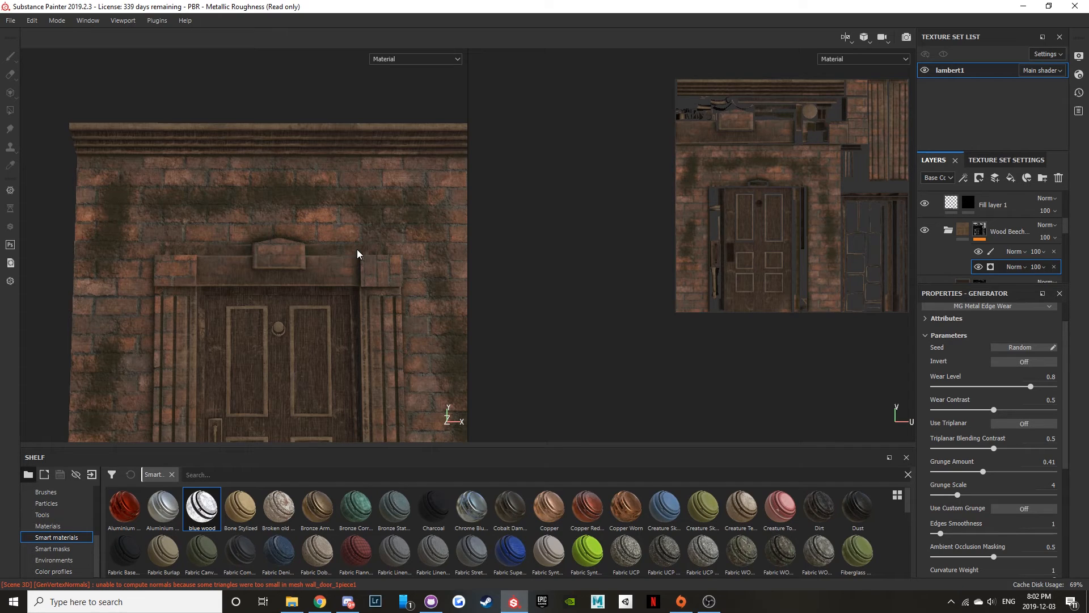
- Try the texture export settings with the Unreal Engine 4 (Packed) config and targa format, and leave without exporting
{"action": "left_click", "coordinate": [11, 21]}
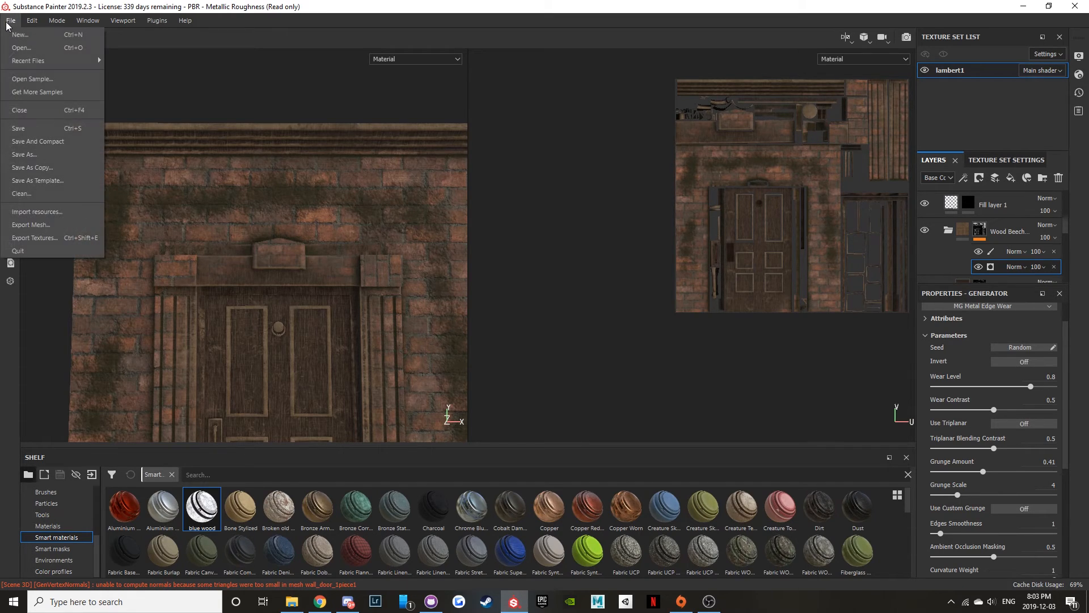
{"action": "left_click", "coordinate": [45, 237]}
{"action": "left_click", "coordinate": [659, 134]}
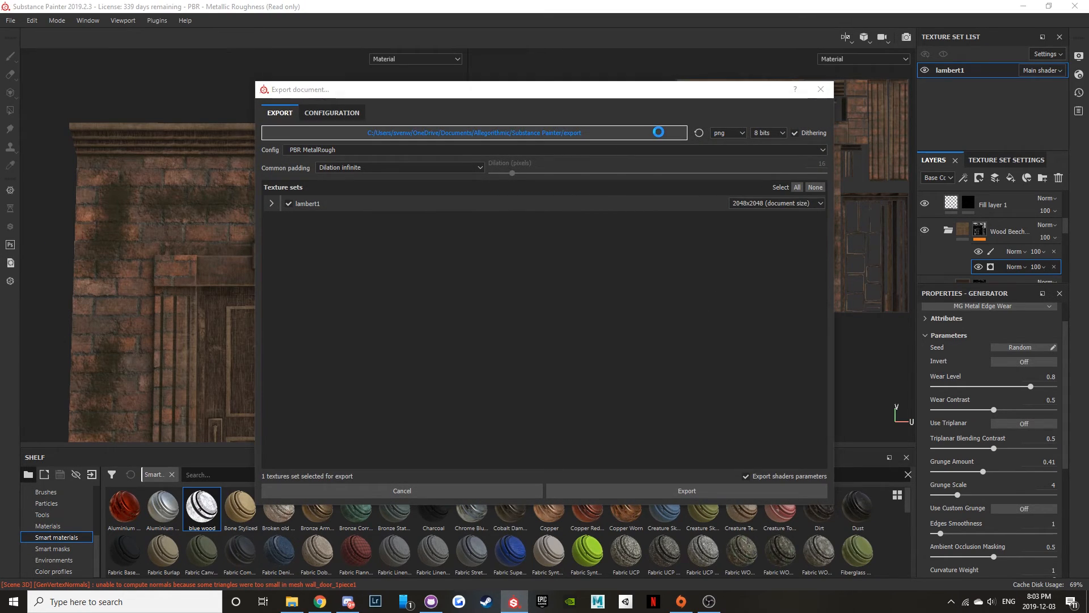
{"action": "left_click", "coordinate": [786, 106]}
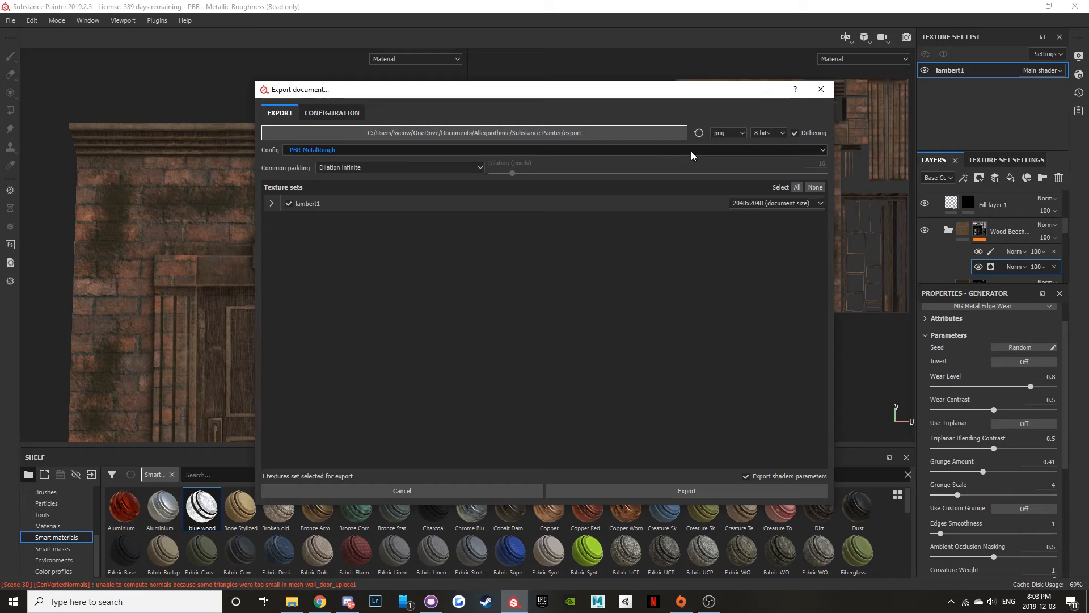
{"action": "left_click", "coordinate": [336, 151]}
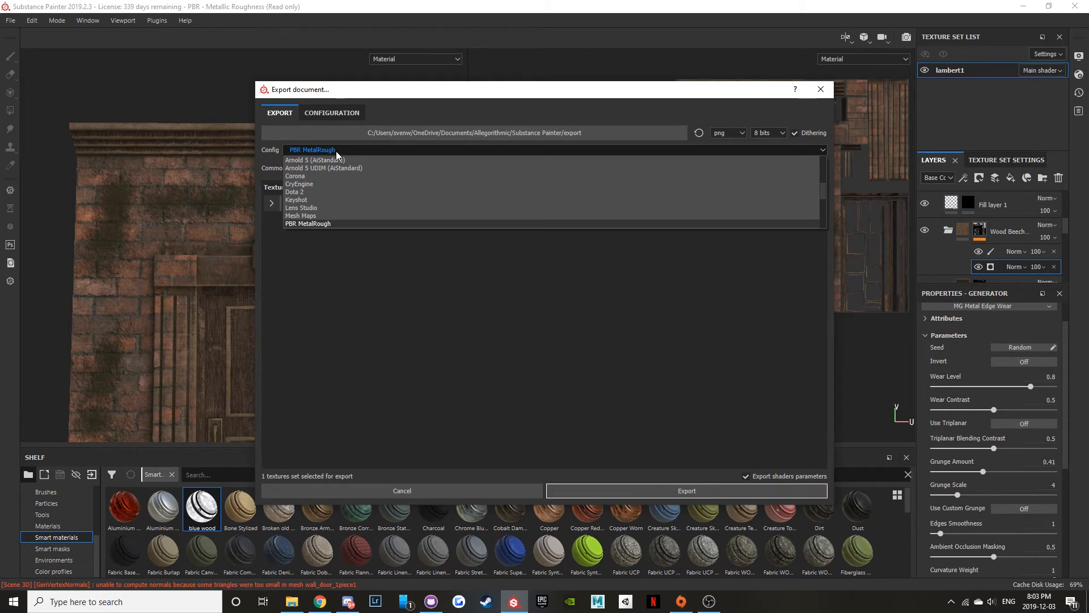
{"action": "scroll", "coordinate": [351, 184], "scroll_direction": "down", "scroll_amount": 5}
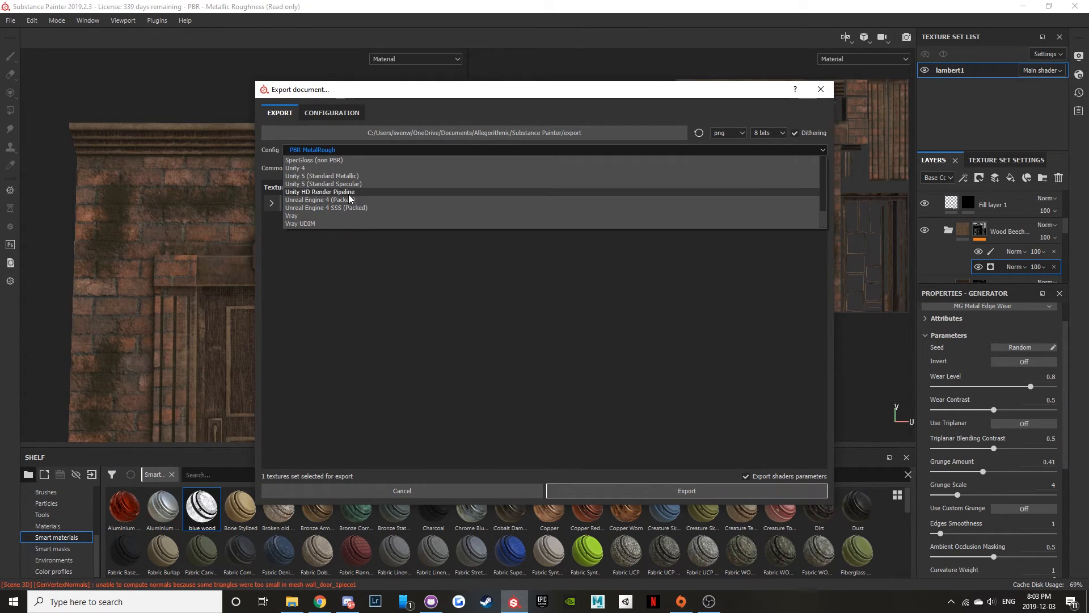
{"action": "left_click", "coordinate": [347, 199]}
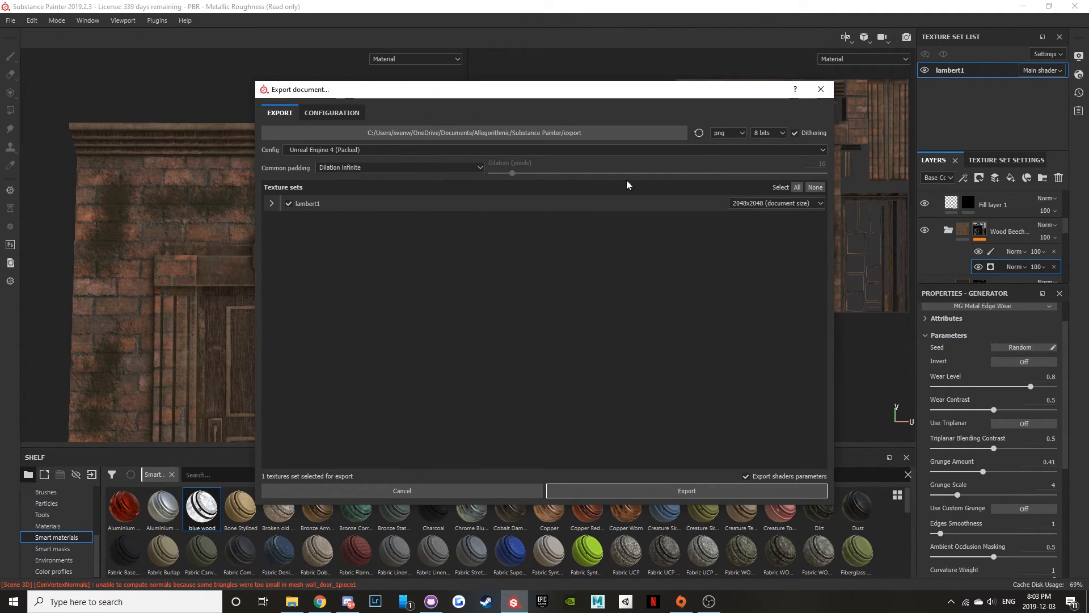
{"action": "left_click", "coordinate": [734, 132]}
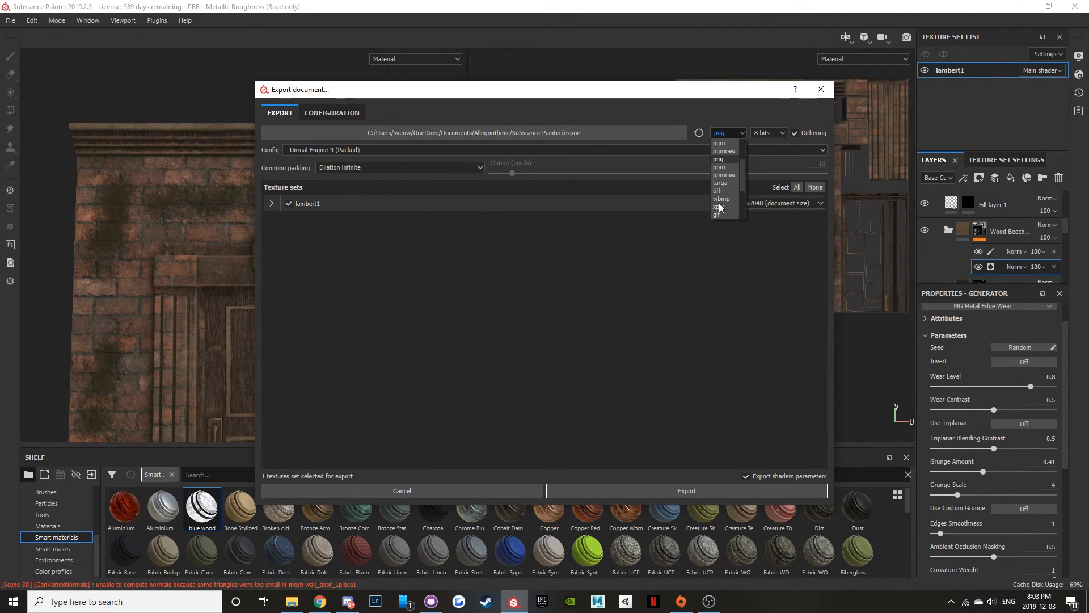
{"action": "left_click", "coordinate": [720, 182]}
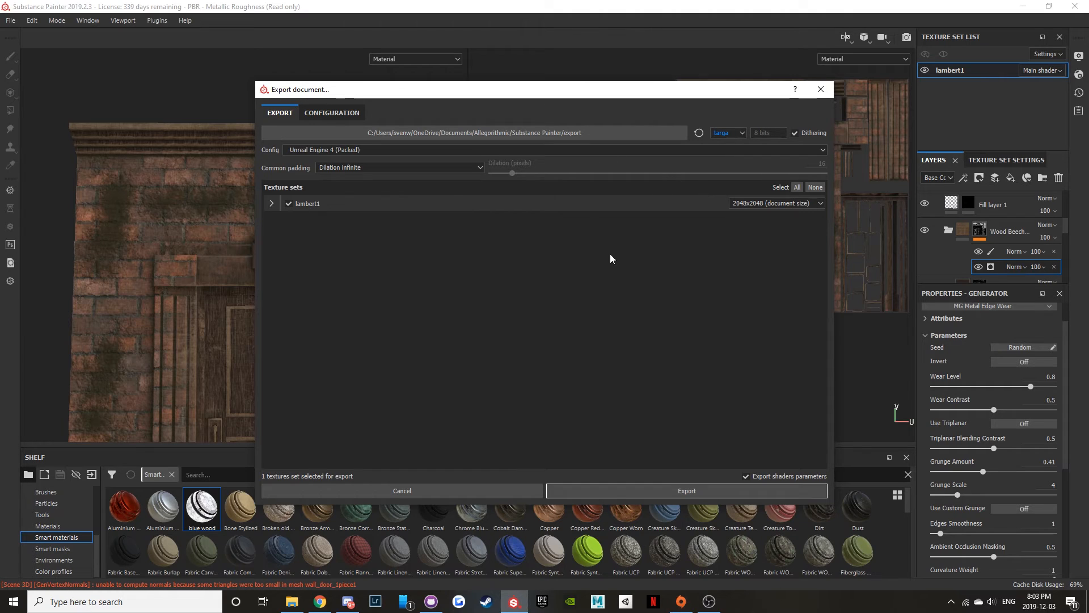
{"action": "left_click", "coordinate": [820, 89]}
- Switch to File Explorer and open the texutre3 folder within the textures of side_wall_pillar
{"action": "left_click", "coordinate": [293, 603]}
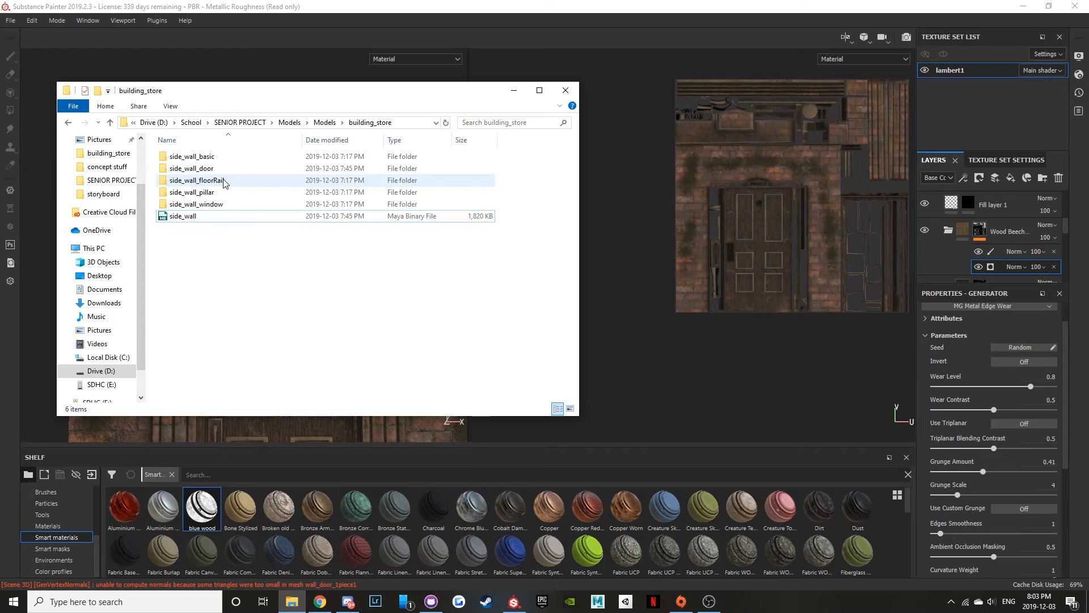
{"action": "left_click", "coordinate": [219, 194]}
{"action": "double_click", "coordinate": [219, 195]}
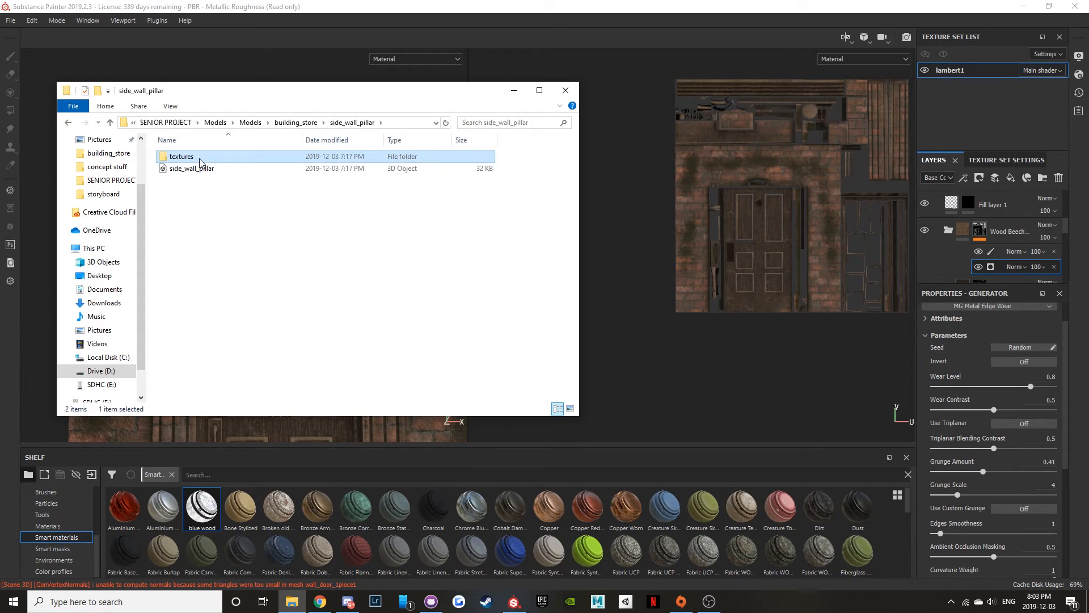
{"action": "double_click", "coordinate": [199, 158]}
{"action": "left_click", "coordinate": [252, 161]}
{"action": "double_click", "coordinate": [252, 161]}
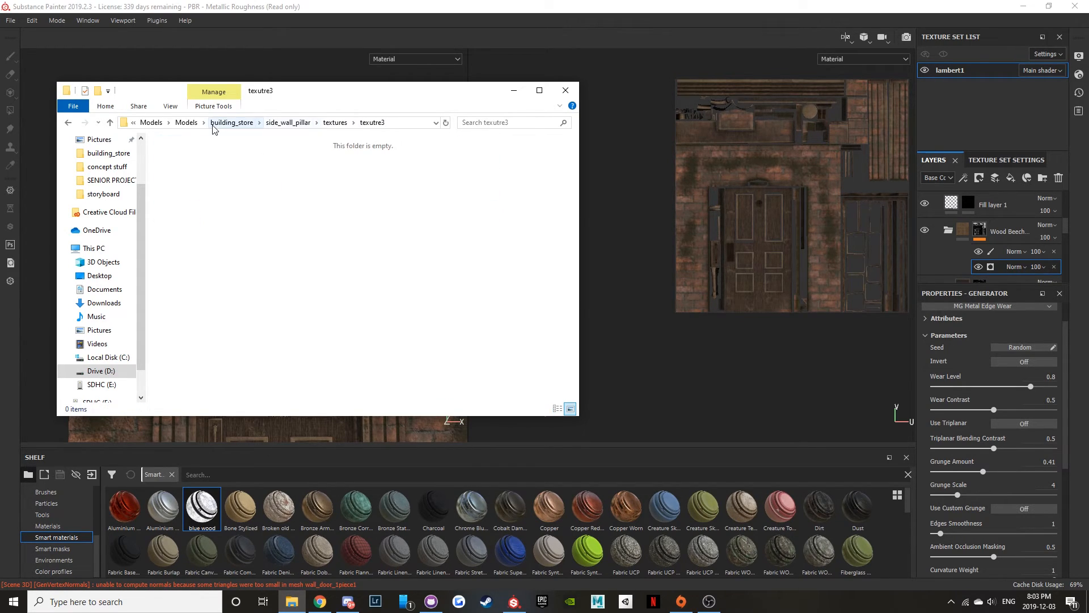
- Open Nitor/SP_001/Content/Materials/brick_building/wall_windowed in the SENIOR PROJECT folder and select the BaseColor, Normal and Occlusion texture assets
{"action": "left_click", "coordinate": [238, 122]}
{"action": "left_click", "coordinate": [240, 122]}
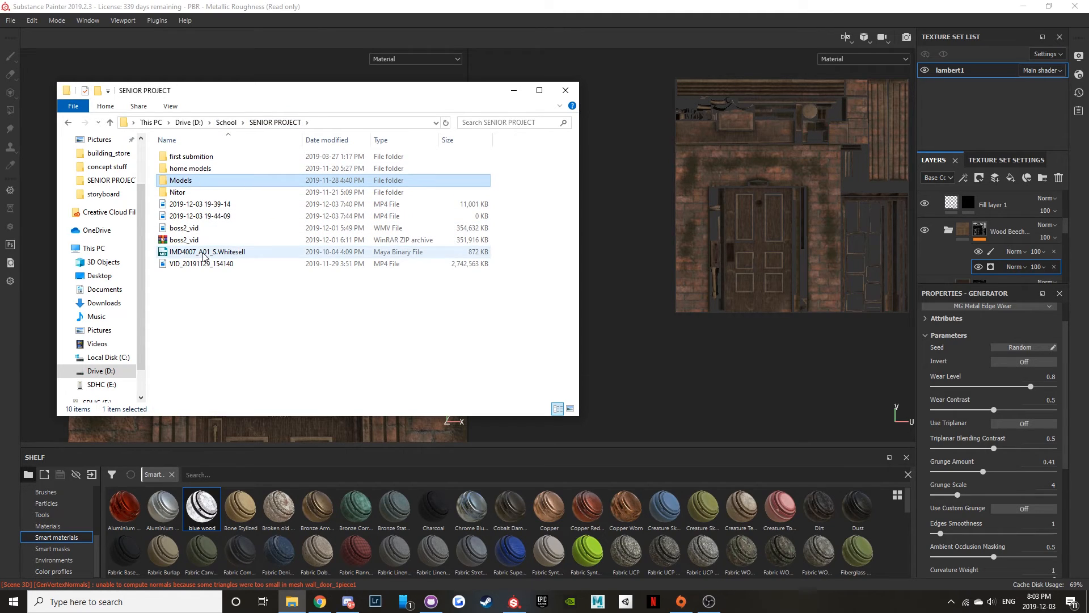
{"action": "left_click", "coordinate": [226, 122]}
{"action": "double_click", "coordinate": [217, 204]}
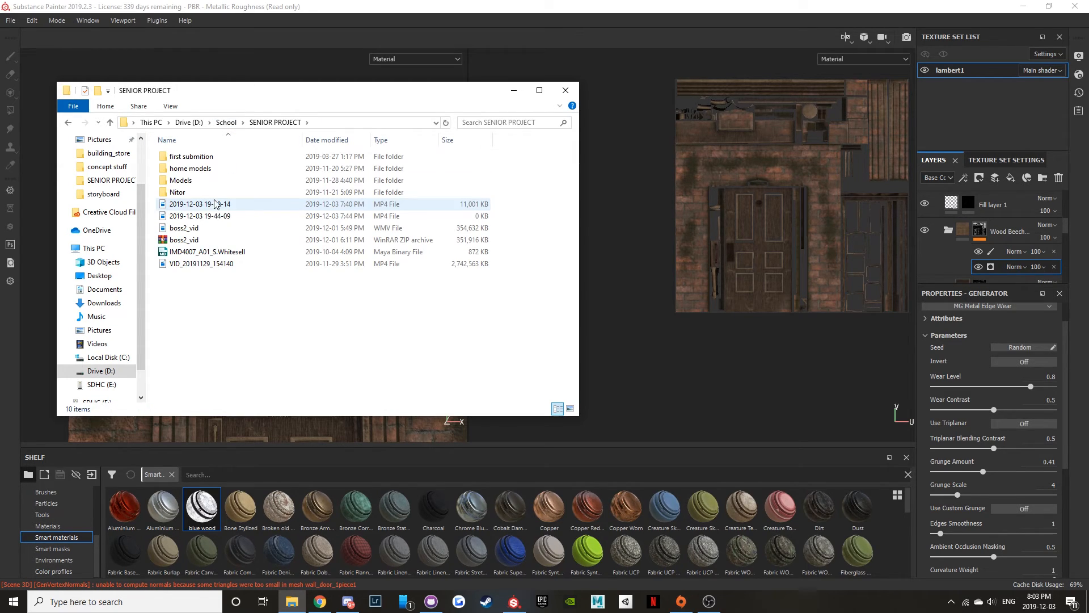
{"action": "double_click", "coordinate": [220, 193]}
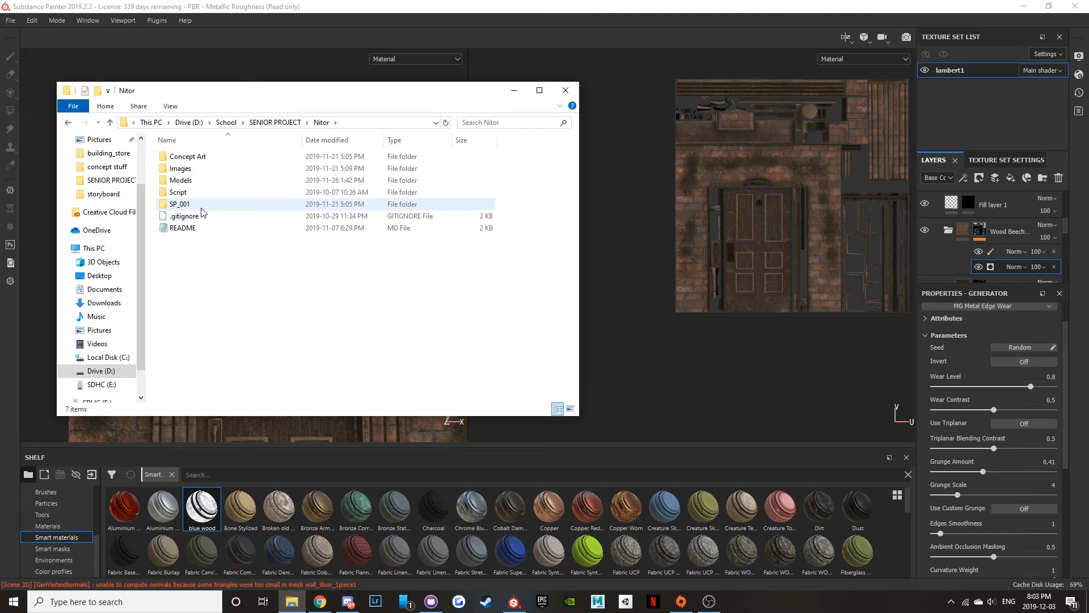
{"action": "double_click", "coordinate": [205, 204]}
{"action": "double_click", "coordinate": [190, 194]}
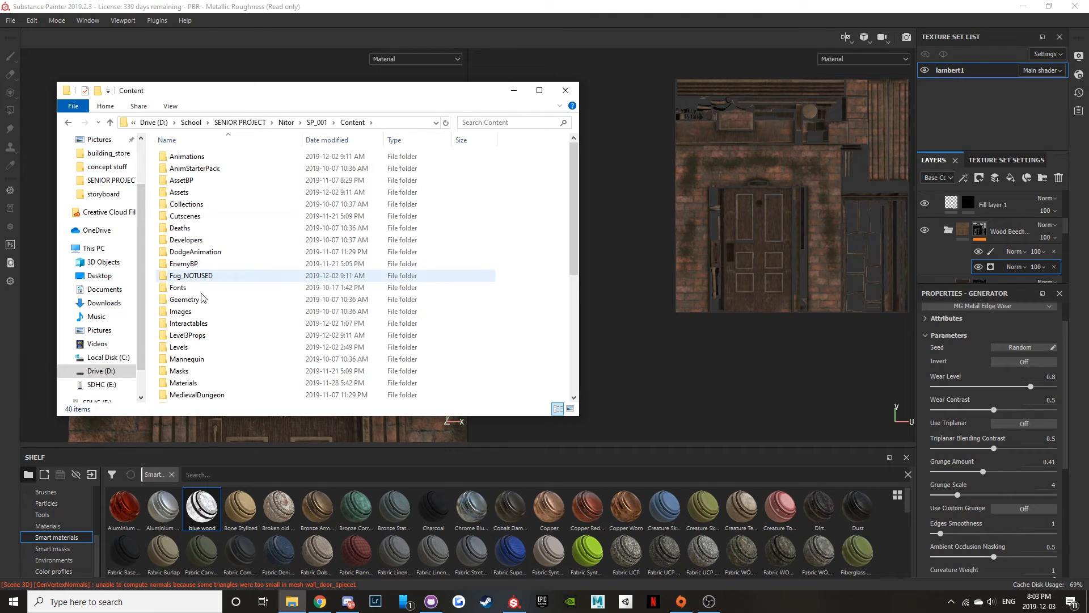
{"action": "double_click", "coordinate": [199, 386]}
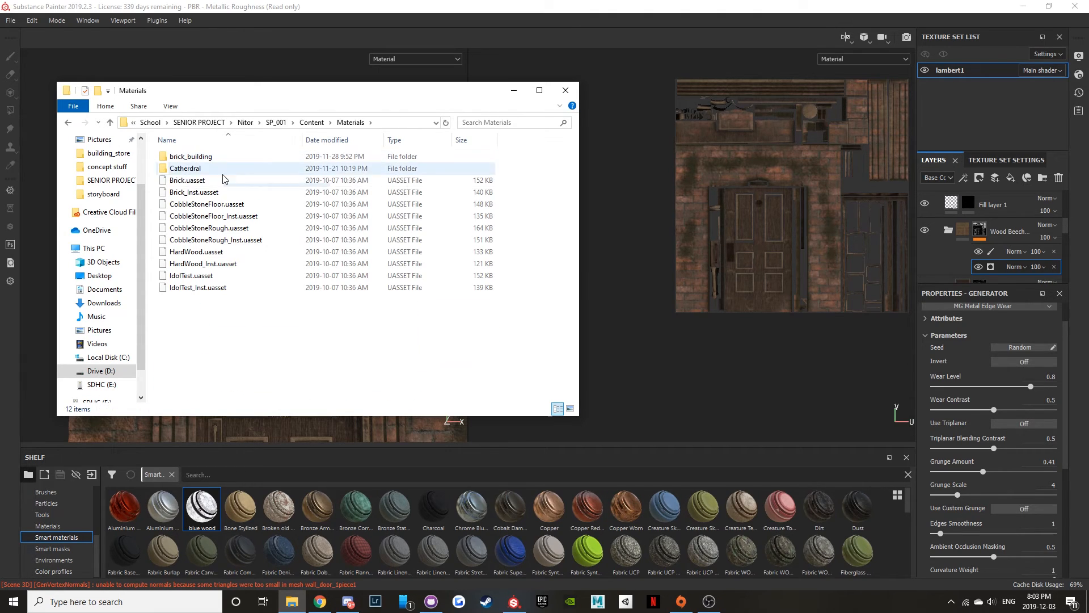
{"action": "double_click", "coordinate": [213, 159]}
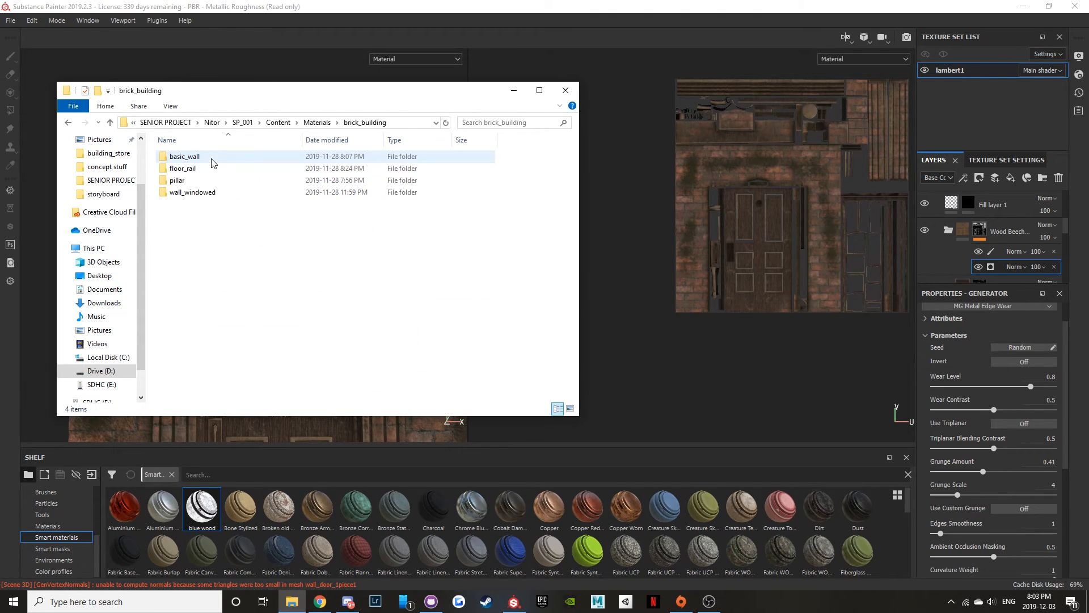
{"action": "double_click", "coordinate": [216, 193]}
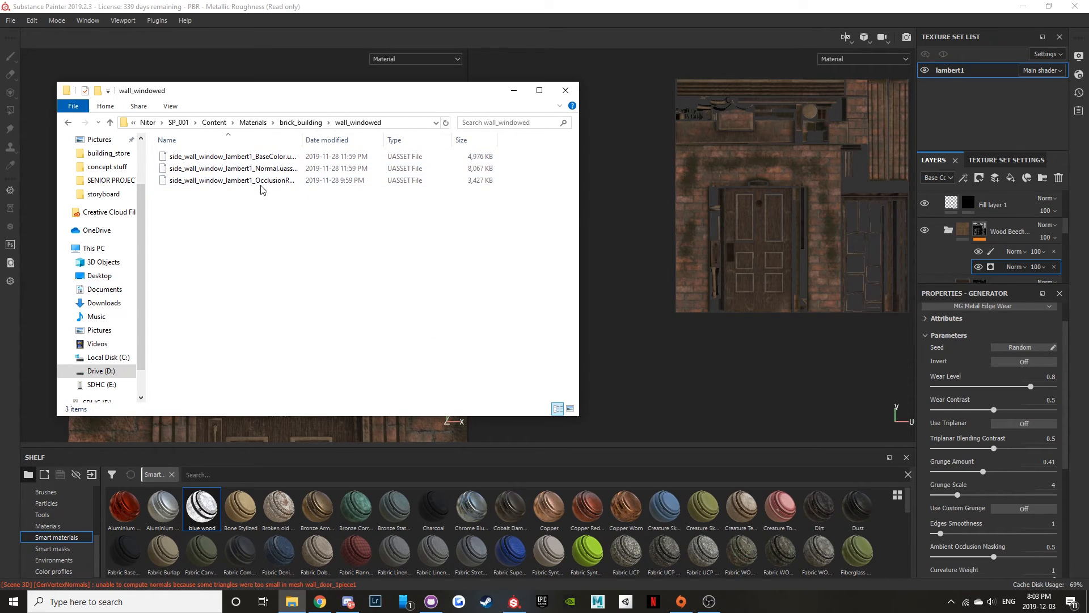
{"action": "left_click_drag", "start_coordinate": [284, 205], "coordinate": [286, 154]}
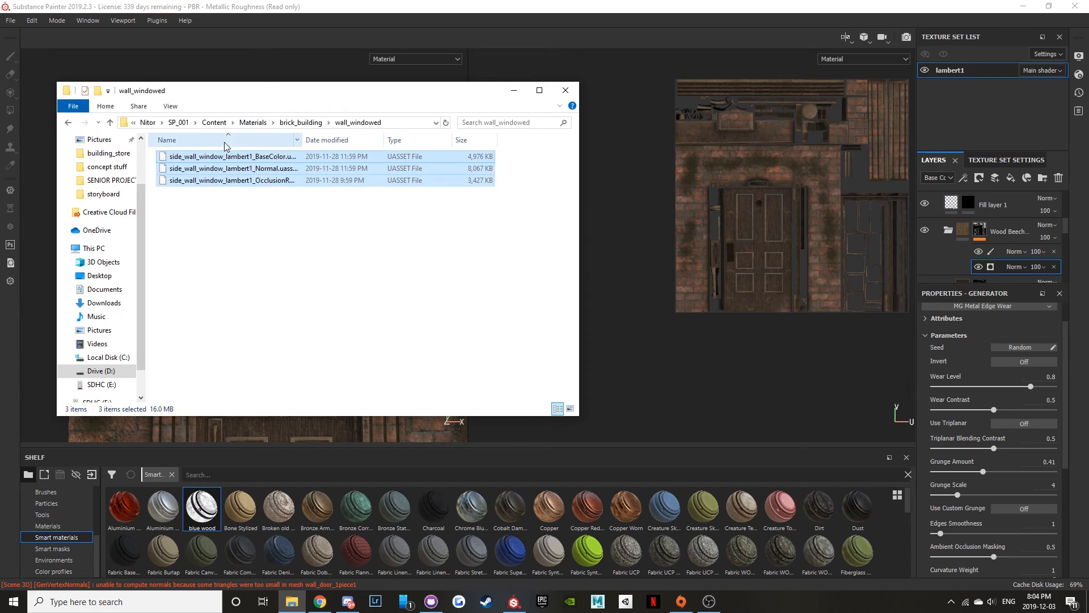
- Look through the Assets and Carriage folders inside the project's Content folder, return to Content, and switch back to Substance Painter
{"action": "left_click", "coordinate": [214, 122]}
{"action": "left_click", "coordinate": [214, 193]}
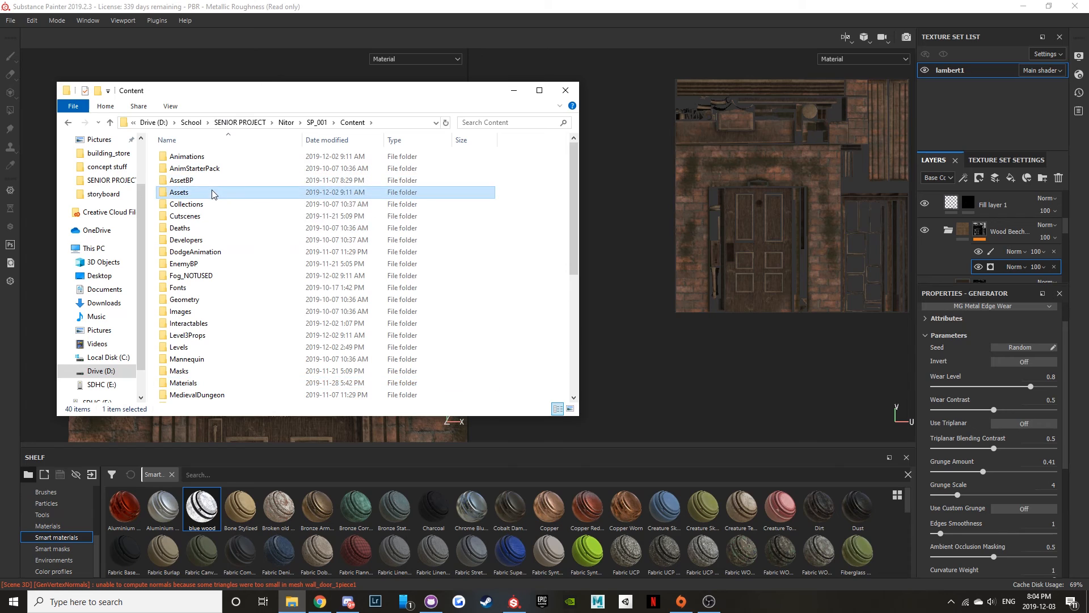
{"action": "double_click", "coordinate": [213, 193]}
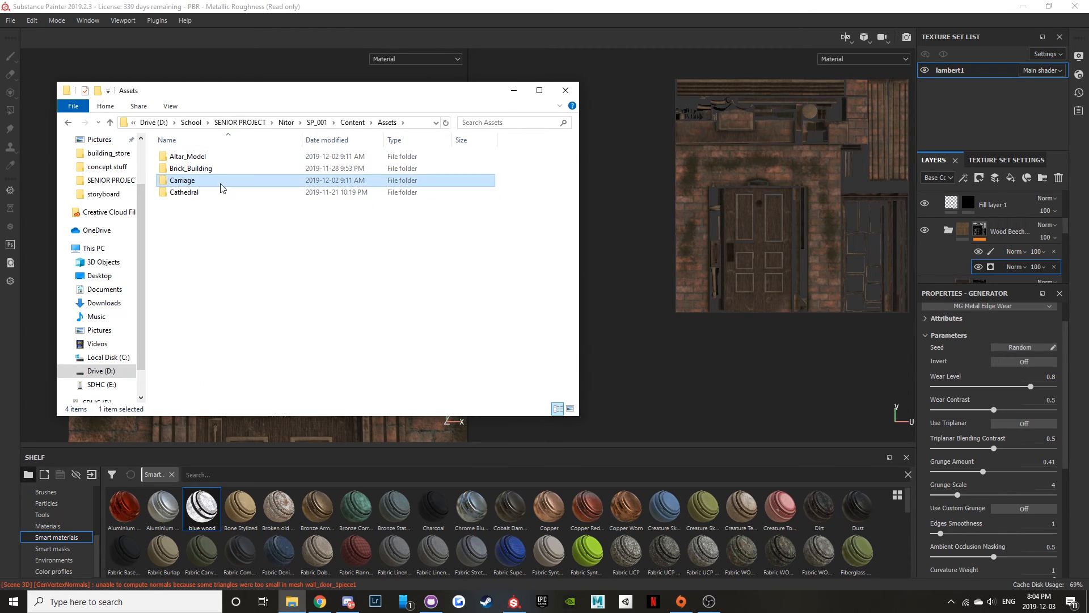
{"action": "double_click", "coordinate": [215, 180]}
{"action": "left_click", "coordinate": [311, 122]}
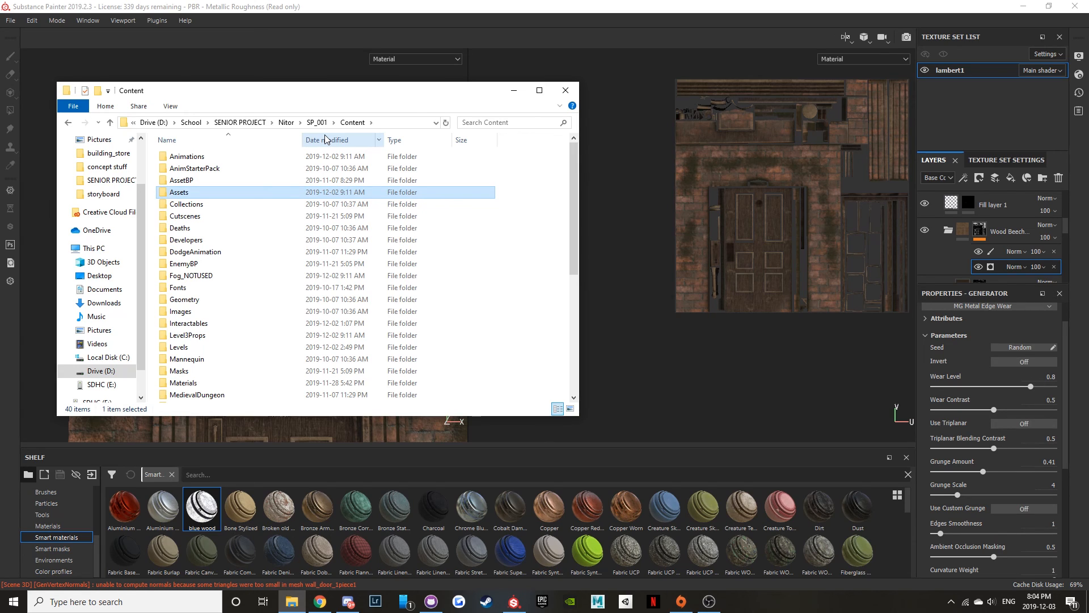
{"action": "left_click", "coordinate": [514, 90]}
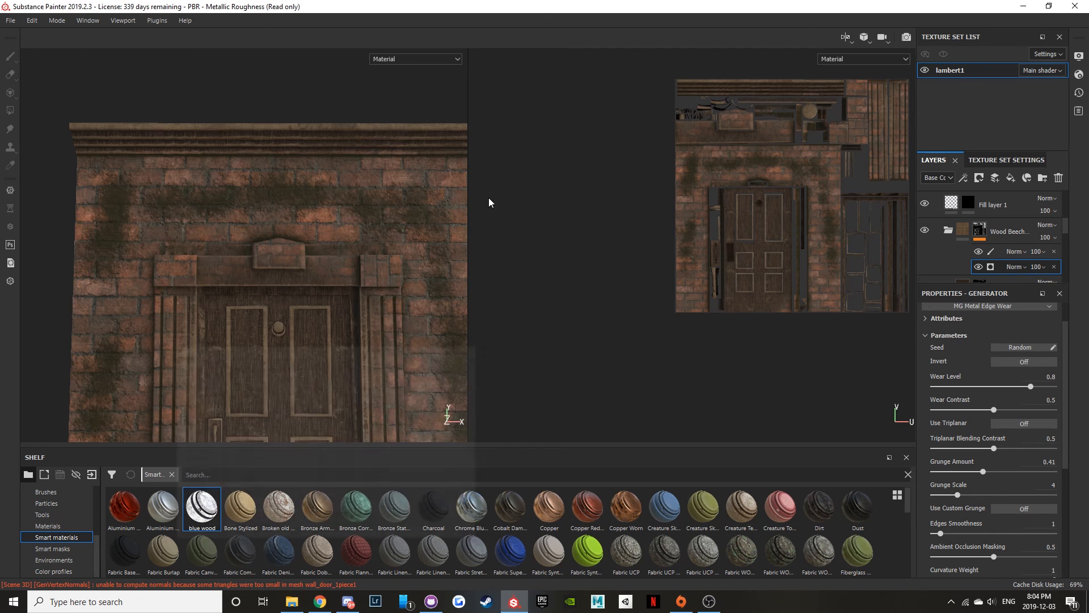
- Examine the brick and wood textures around the door frame up close from several angles, and the upper door wall up to the cornice
{"action": "scroll", "coordinate": [400, 295], "scroll_direction": "down", "scroll_amount": 2}
{"action": "scroll", "coordinate": [400, 295], "scroll_direction": "up", "scroll_amount": 7}
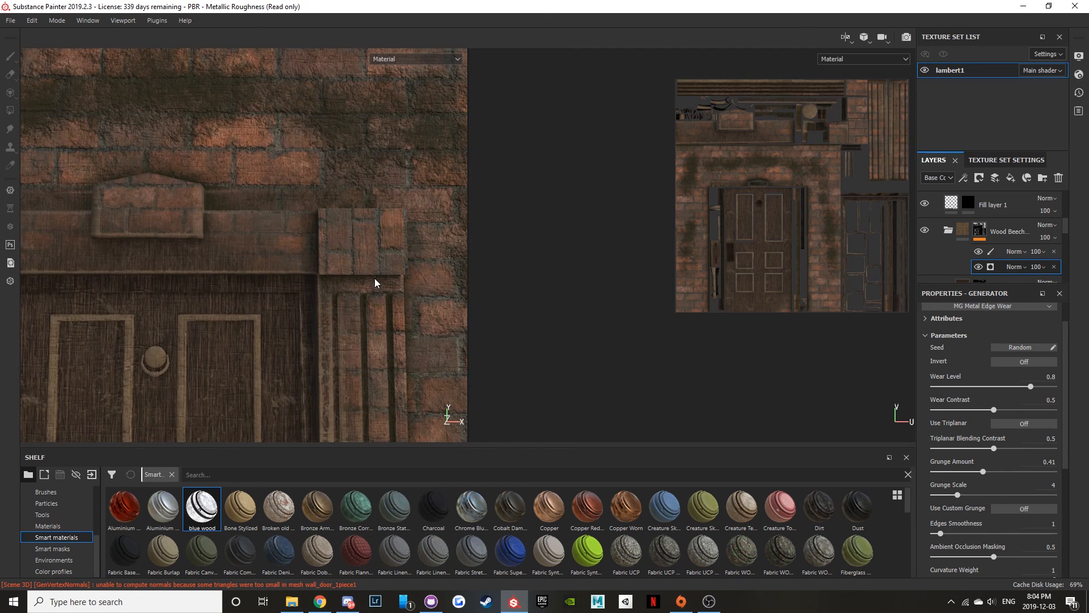
{"action": "left_click_drag", "start_coordinate": [321, 227], "coordinate": [437, 261], "text": "alt"}
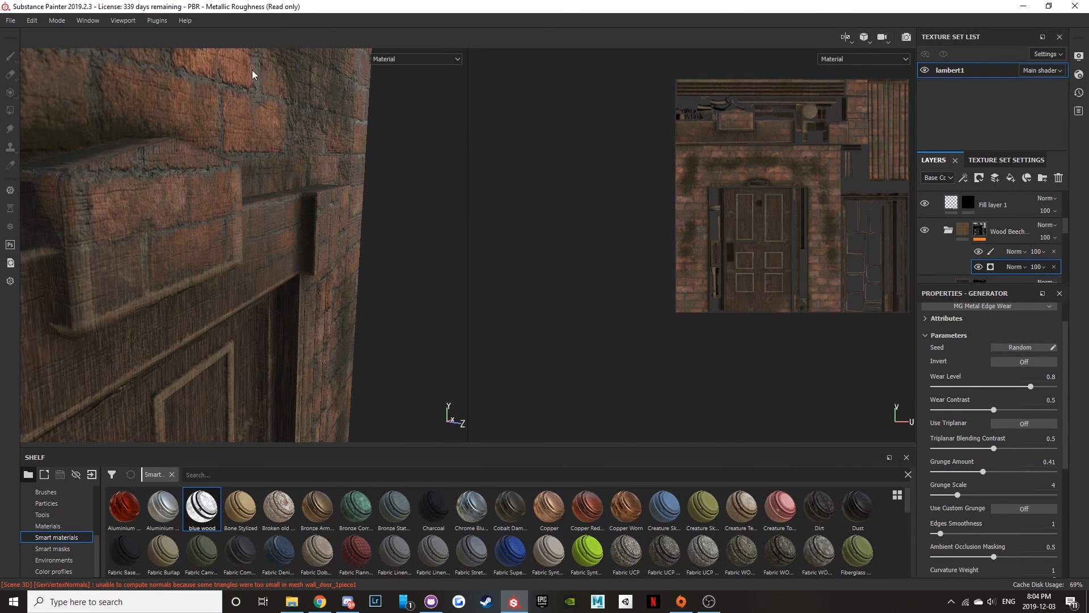
{"action": "left_click_drag", "start_coordinate": [304, 201], "coordinate": [237, 243], "text": "alt"}
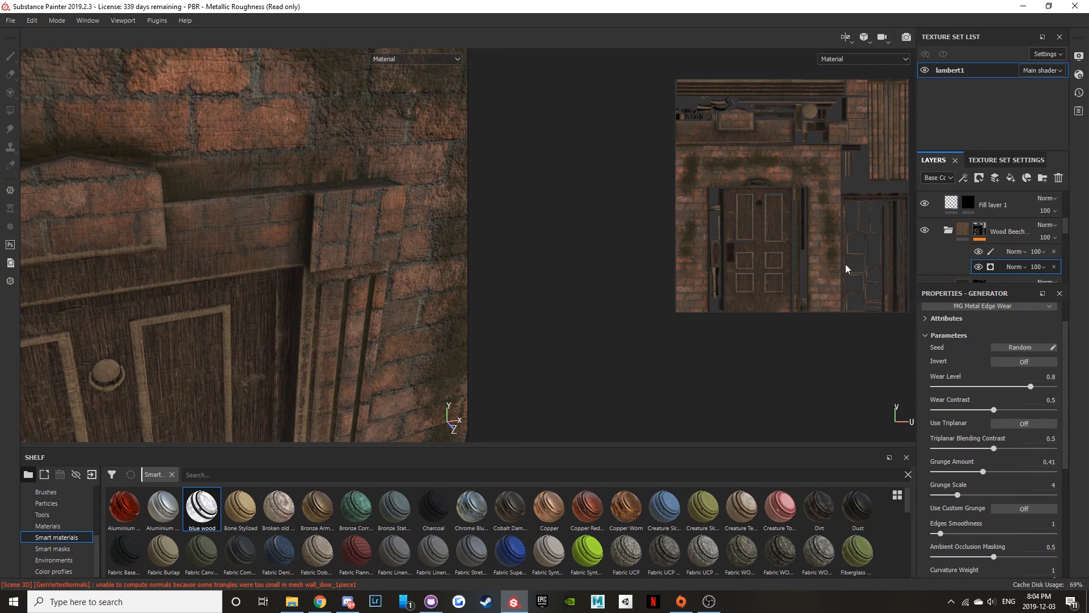
{"action": "scroll", "coordinate": [289, 297], "scroll_direction": "down", "scroll_amount": 5}
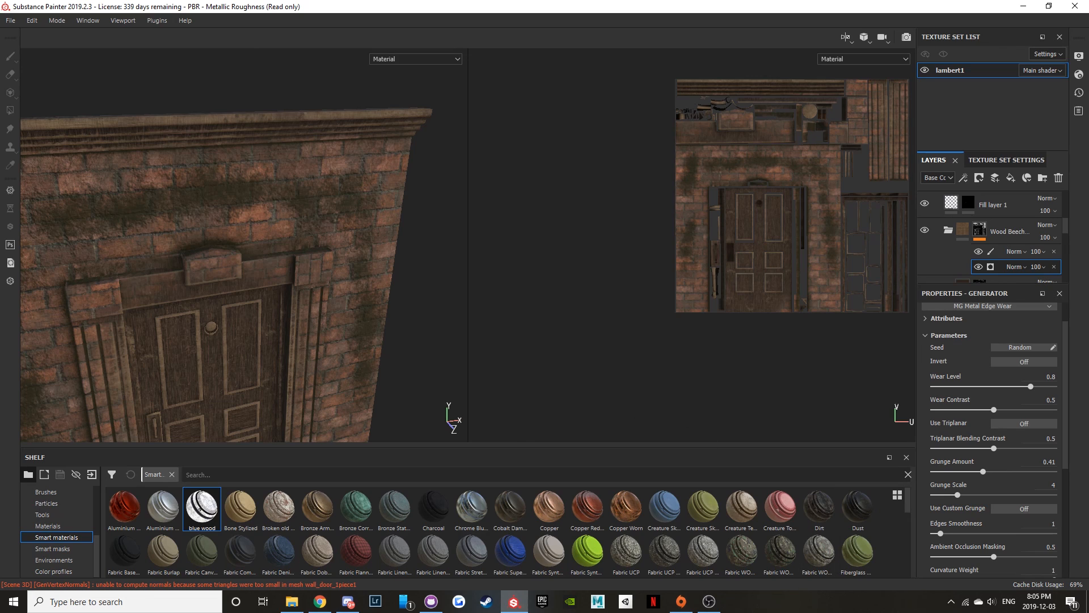
{"action": "left_click", "coordinate": [709, 601]}
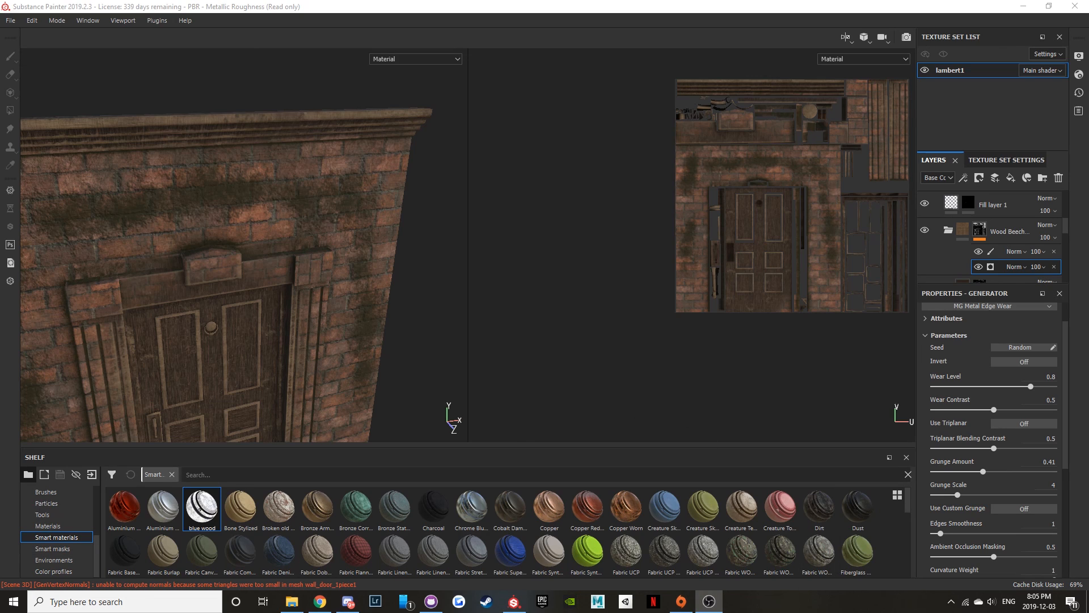